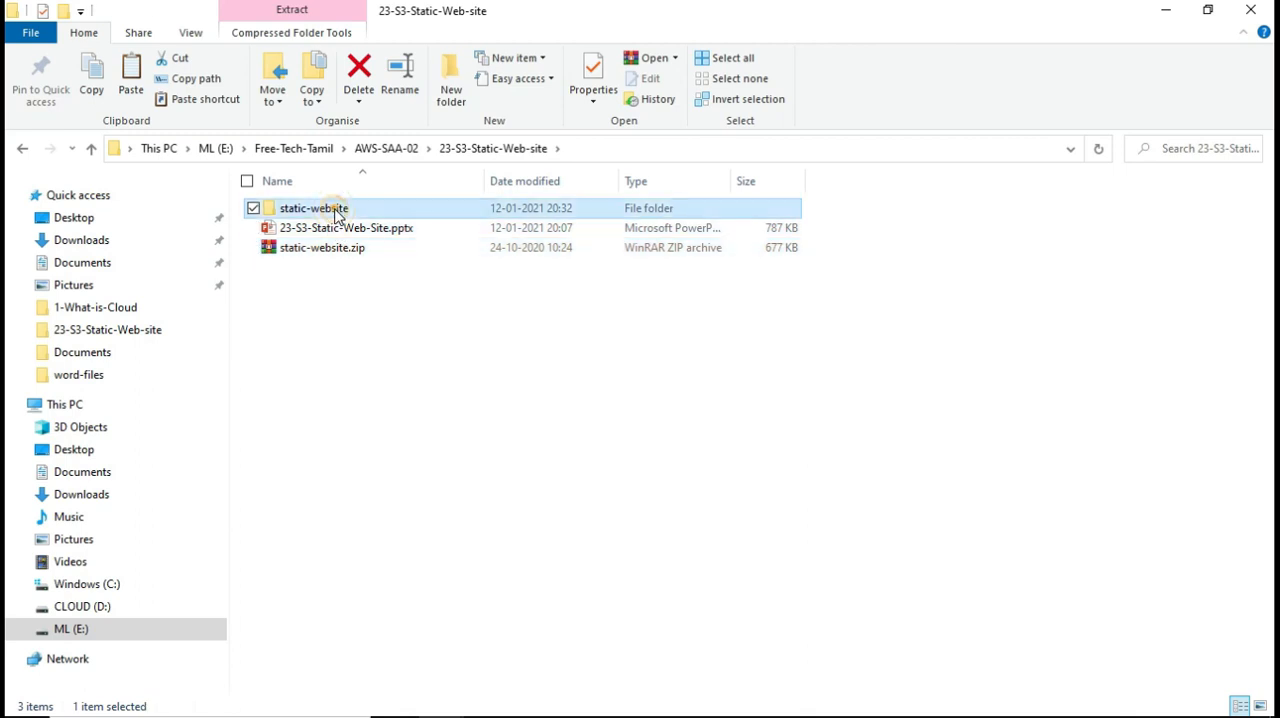
Look through the css, fonts, js and sass subfolders in the static-website project's assets folder
double_click(335, 212)
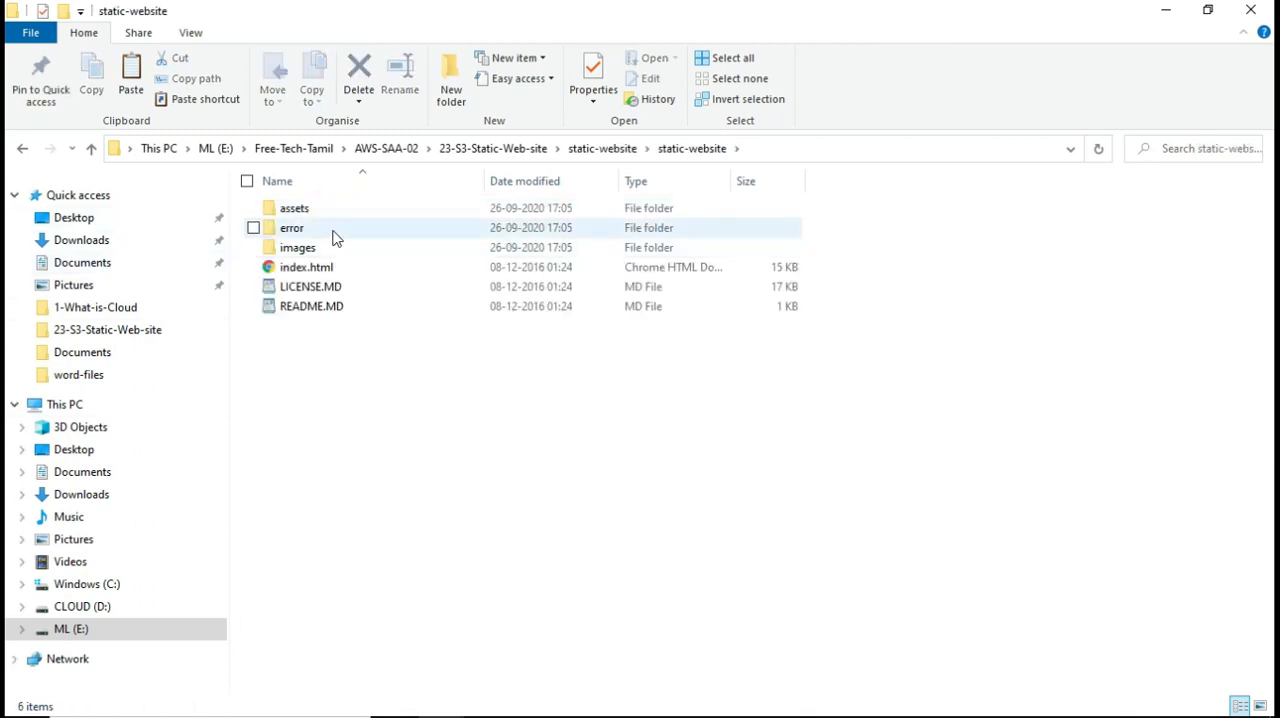
double_click(287, 210)
double_click(285, 212)
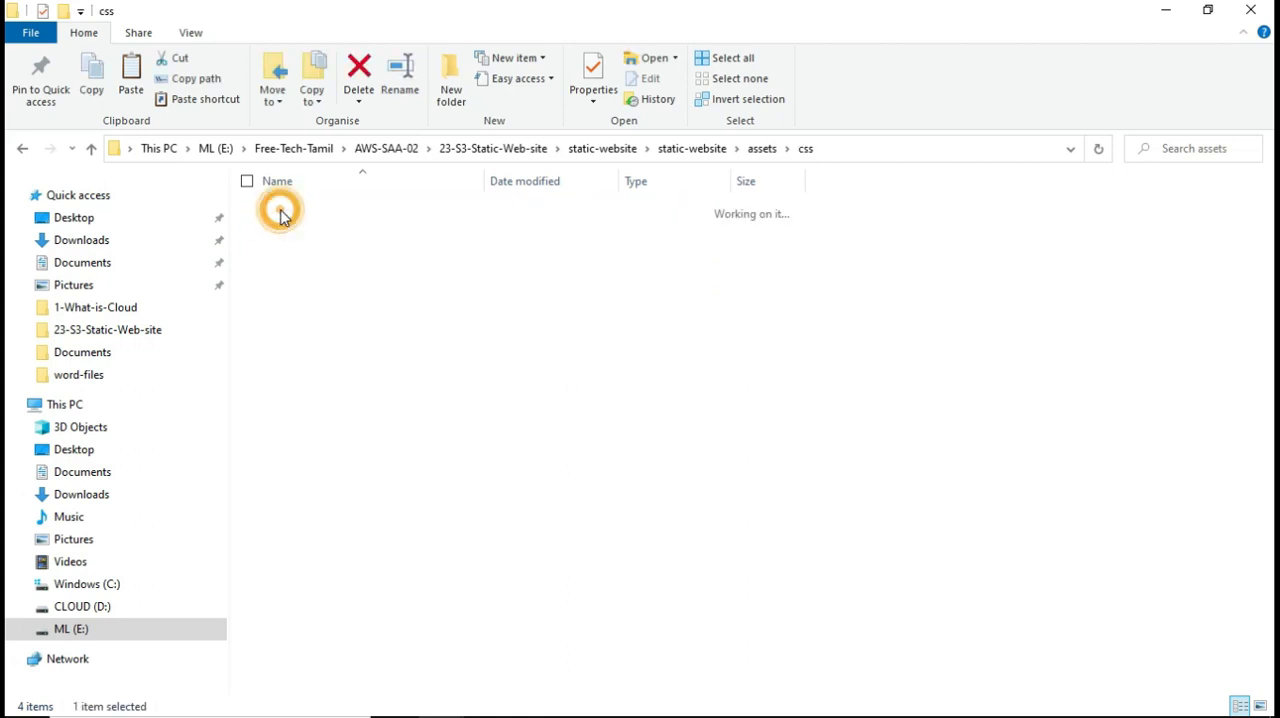
click(764, 152)
click(282, 232)
double_click(282, 240)
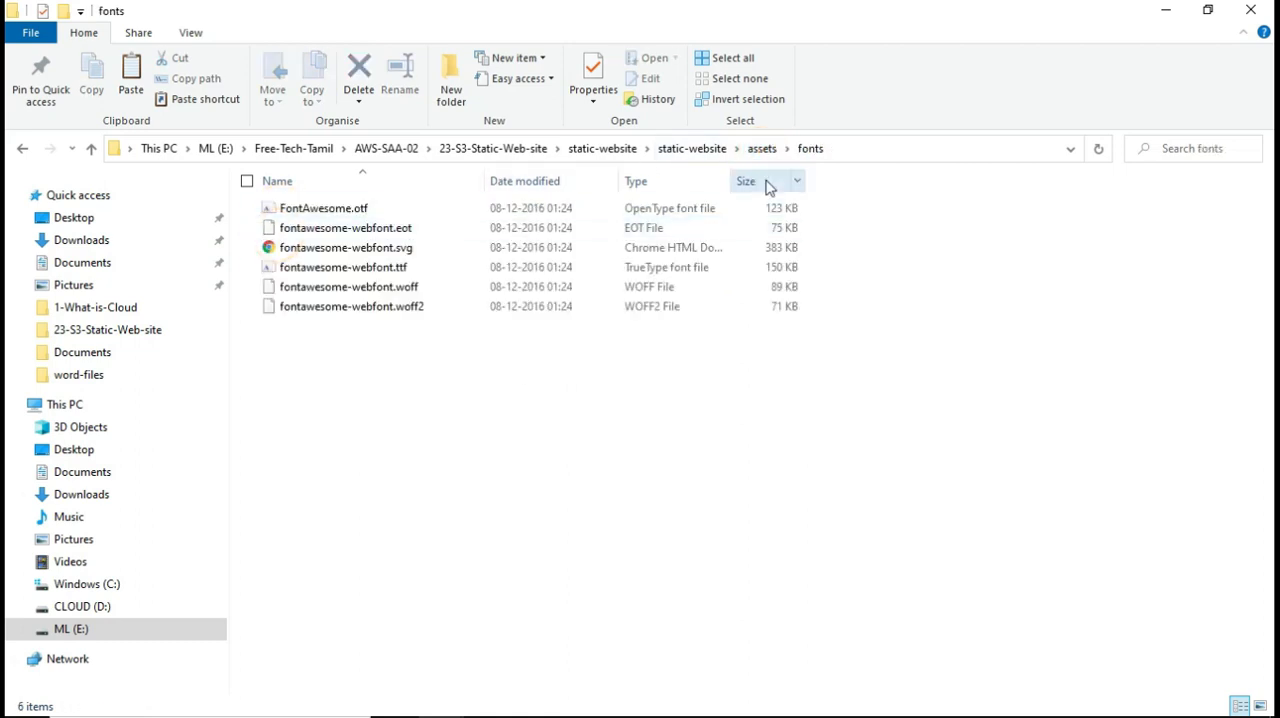
click(764, 150)
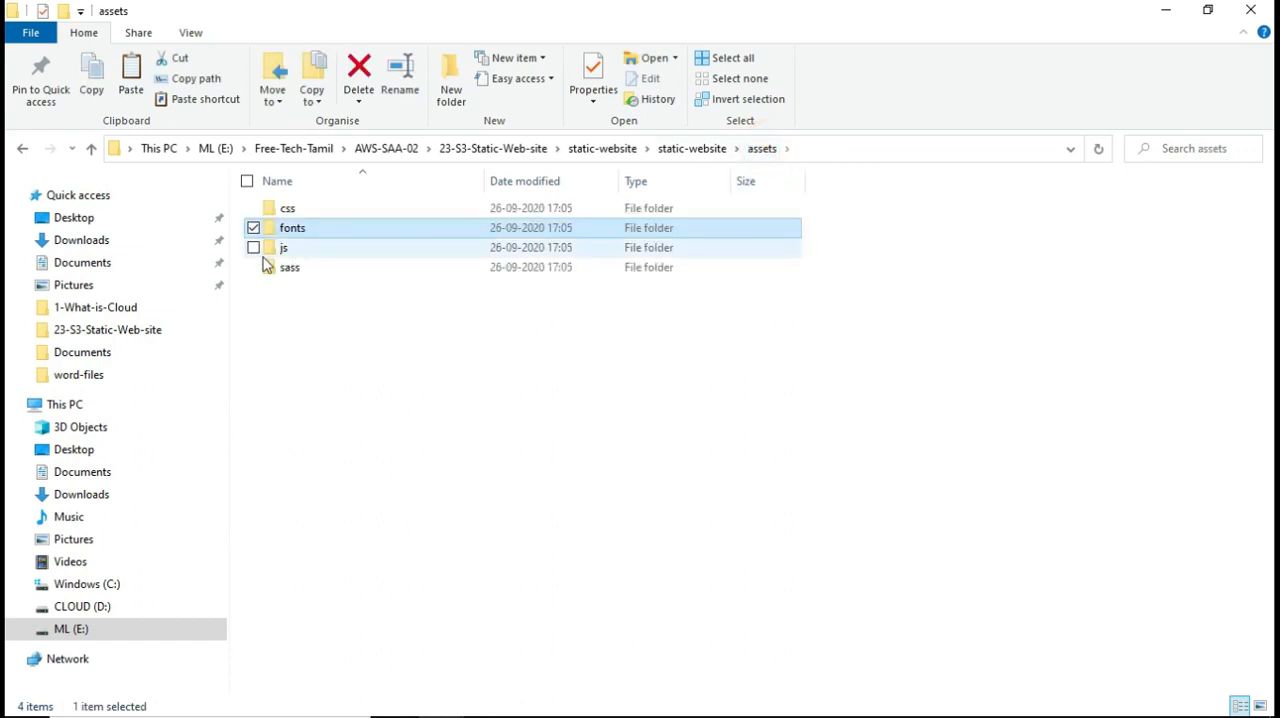
double_click(282, 248)
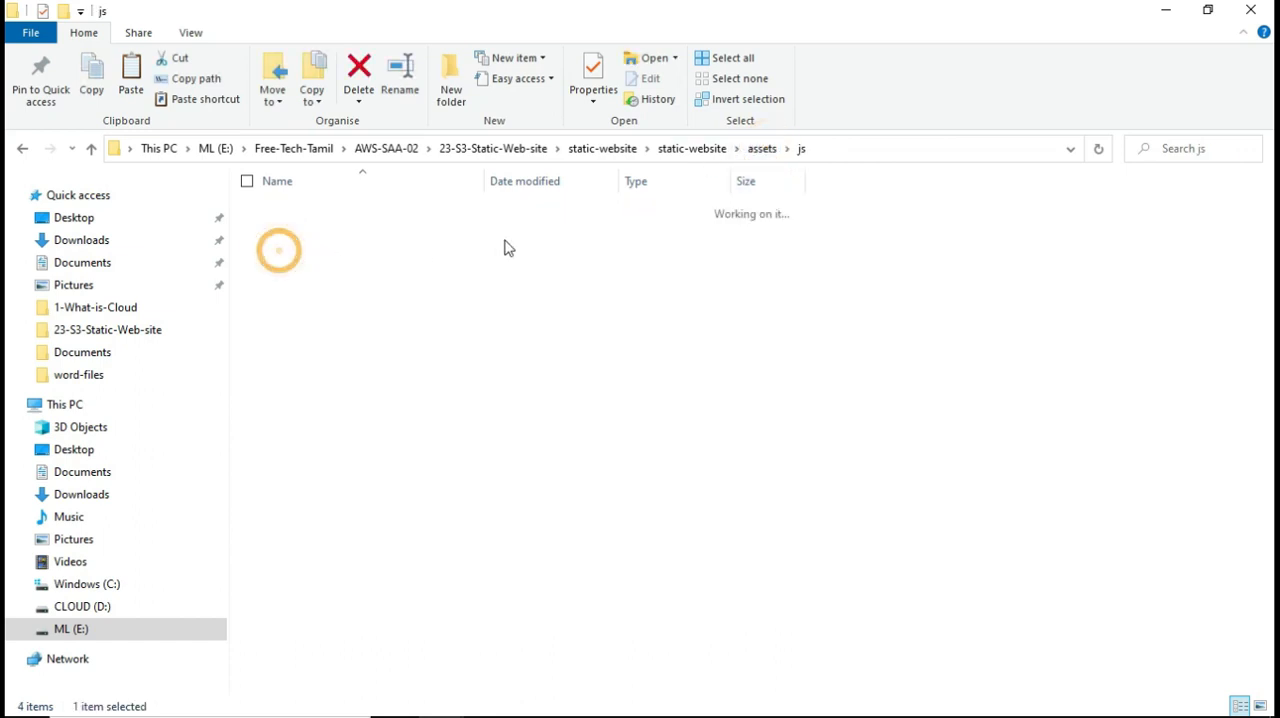
click(764, 148)
double_click(290, 270)
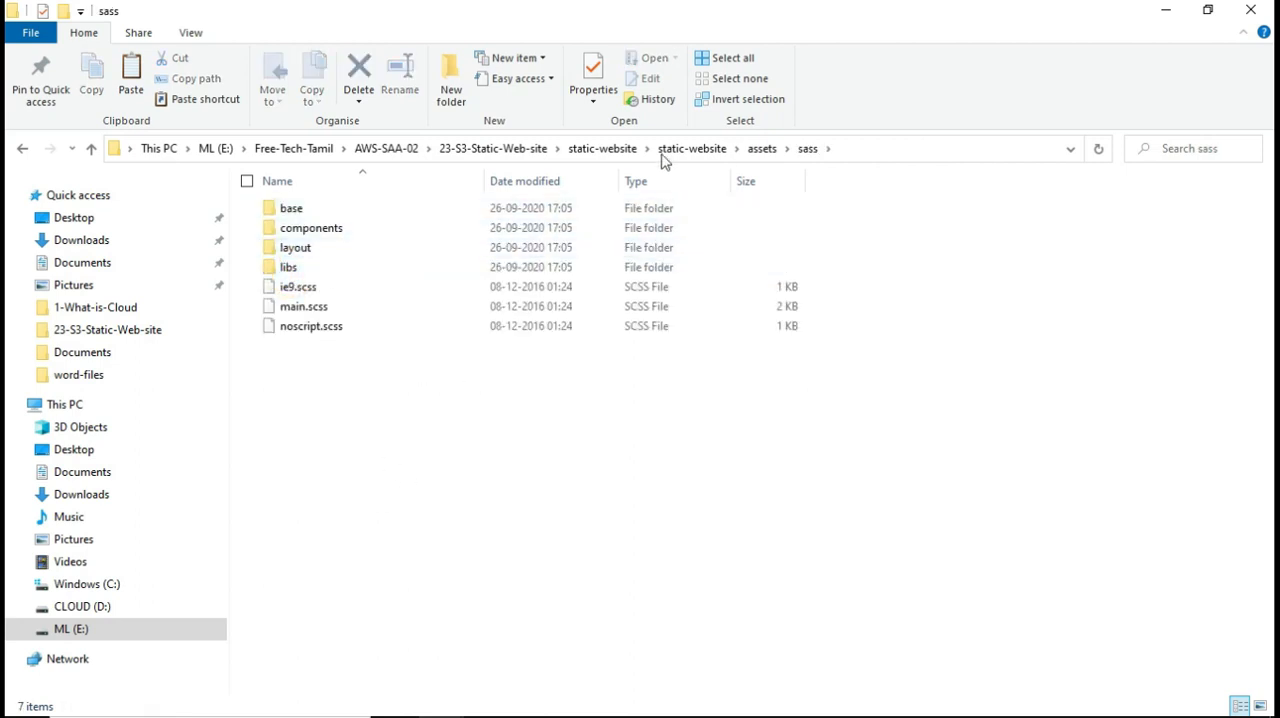
click(712, 149)
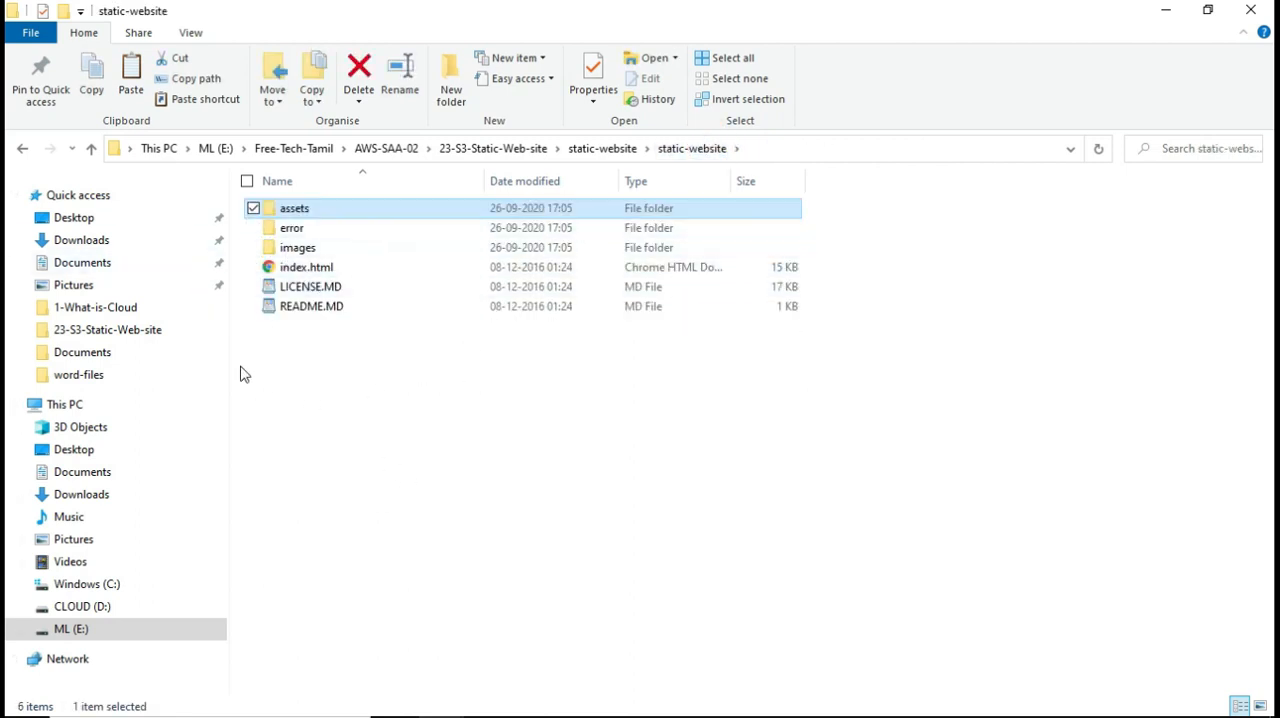
Inspect the error and images folders, and read README.MD, highlighting the HTML5 UP template link
double_click(296, 230)
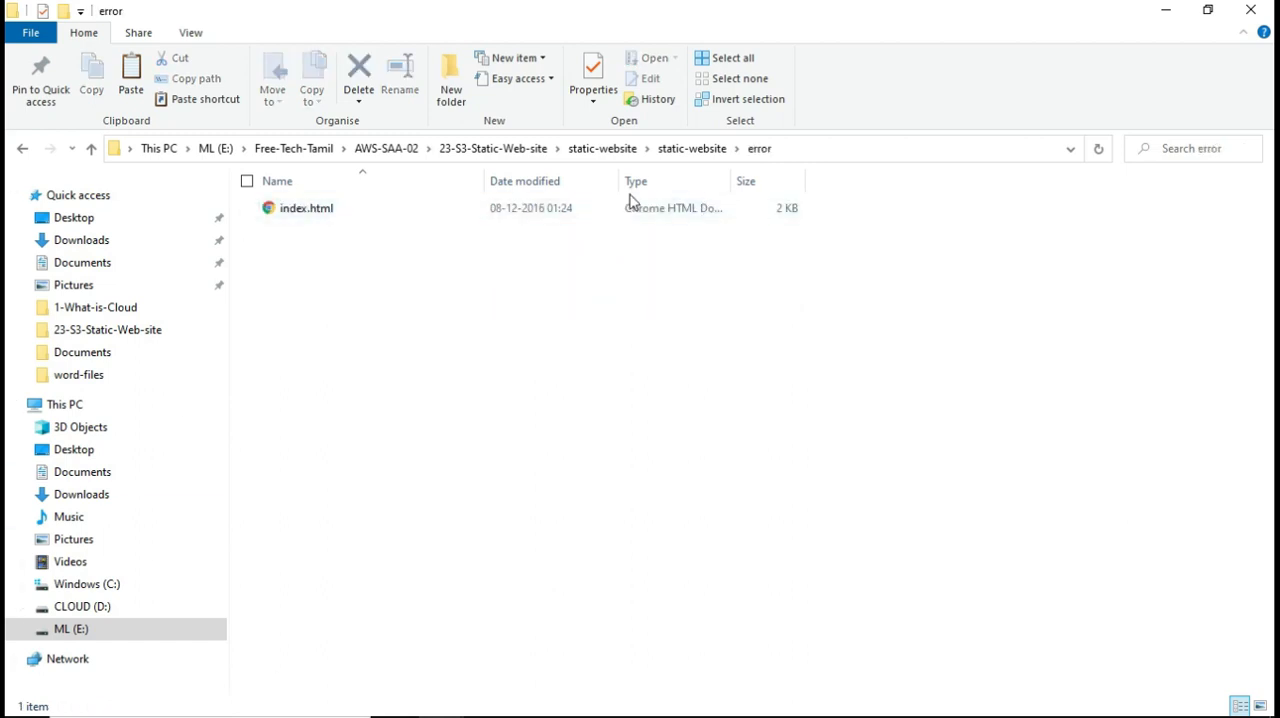
click(705, 150)
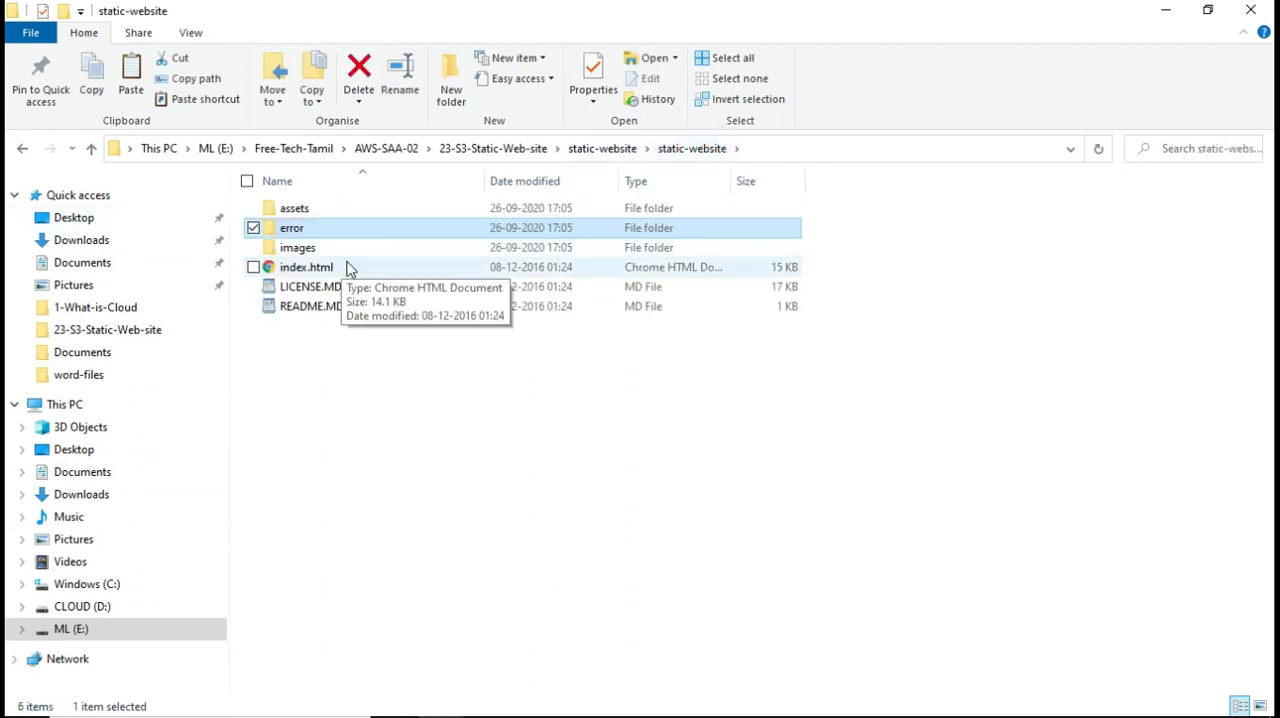
double_click(304, 252)
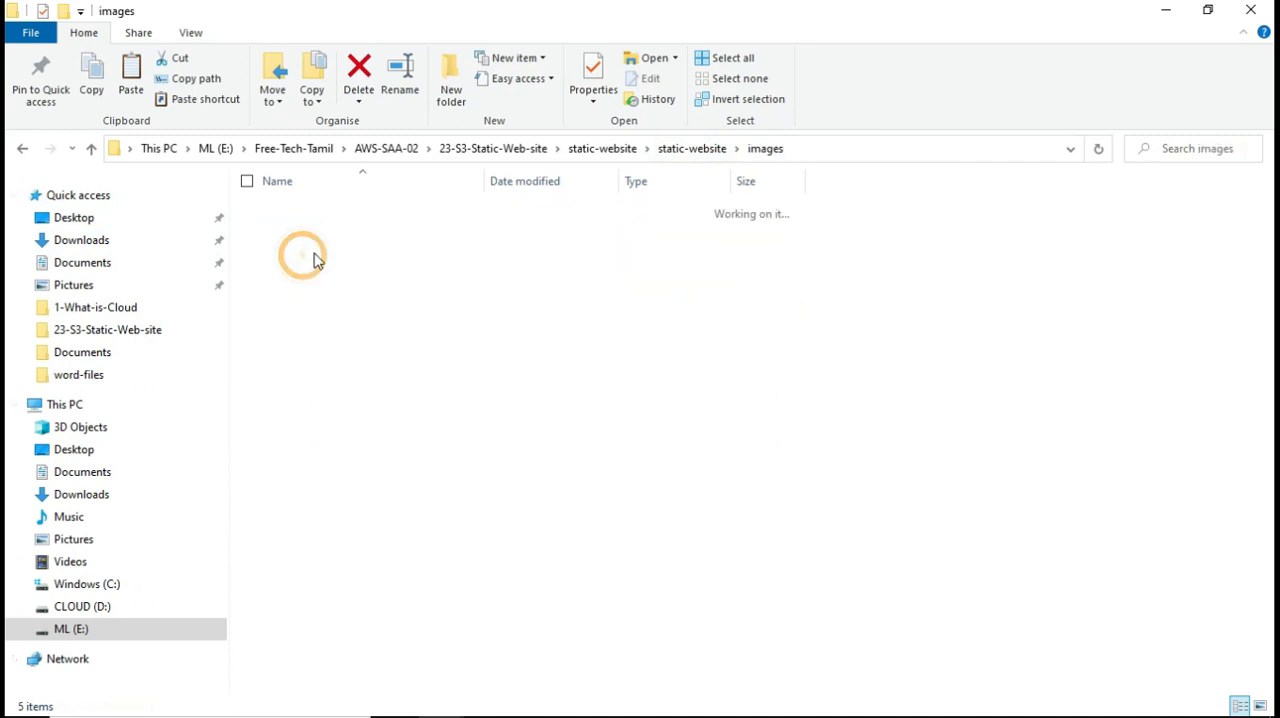
click(700, 150)
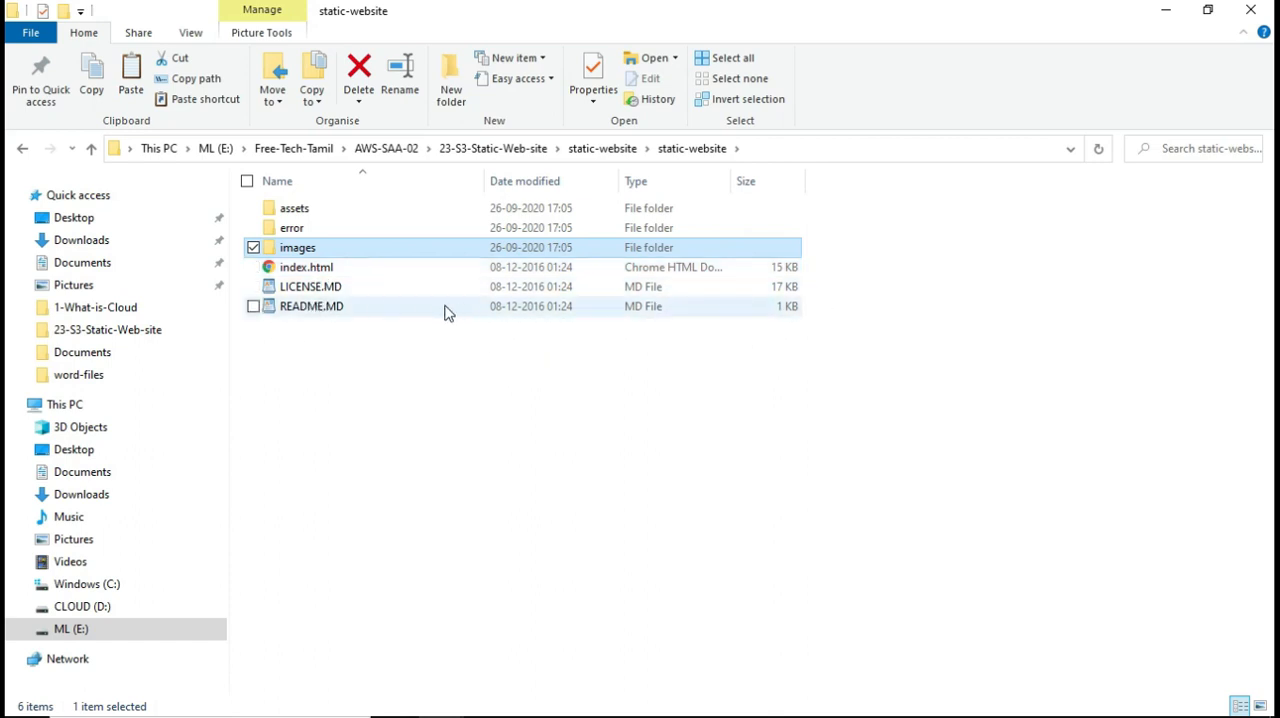
double_click(324, 310)
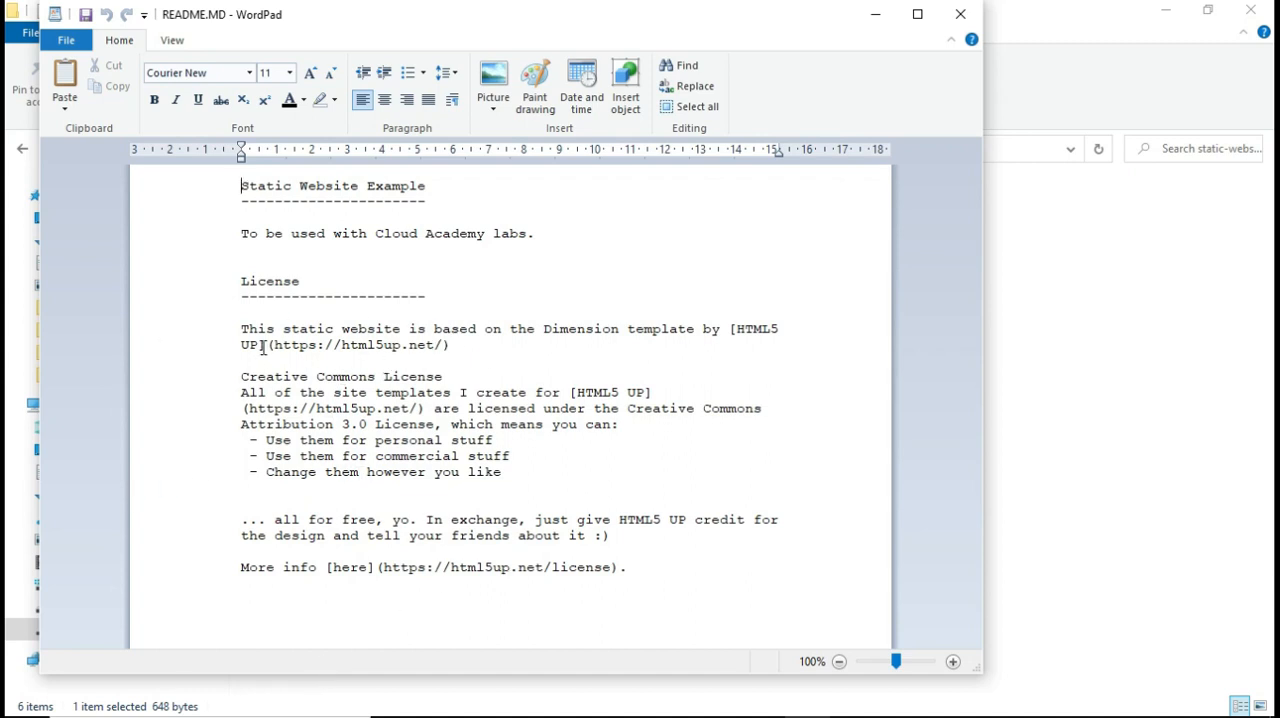
drag(277, 346, 432, 344)
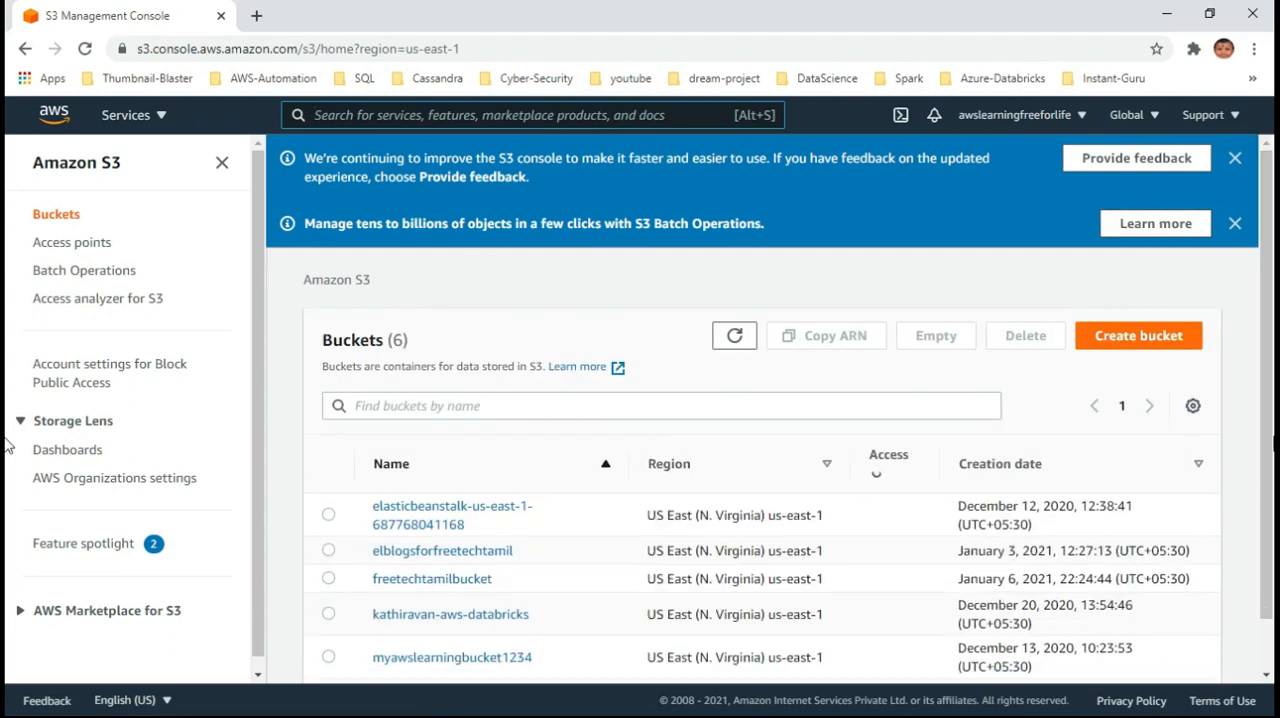
Switch to the S3 console in Chrome and start a new bucket named freetechtamilstaticwebsite
click(1157, 335)
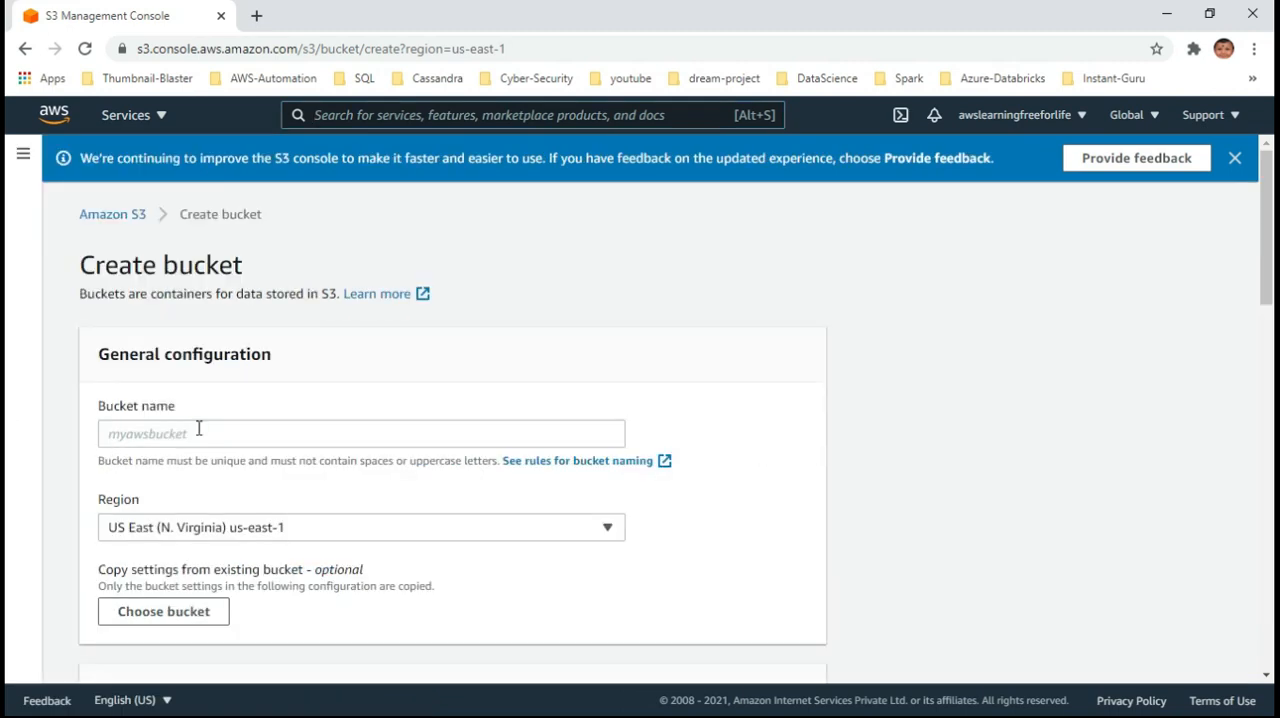
click(199, 430)
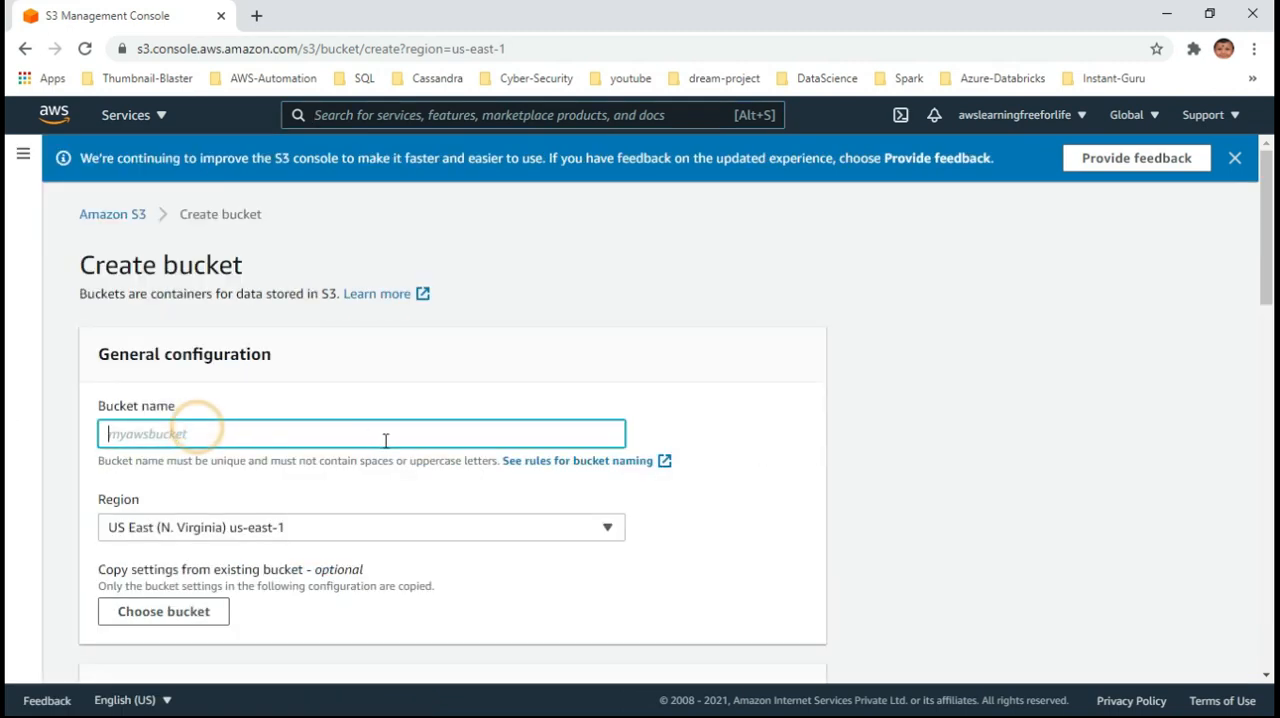
text(freetechtamilstat)
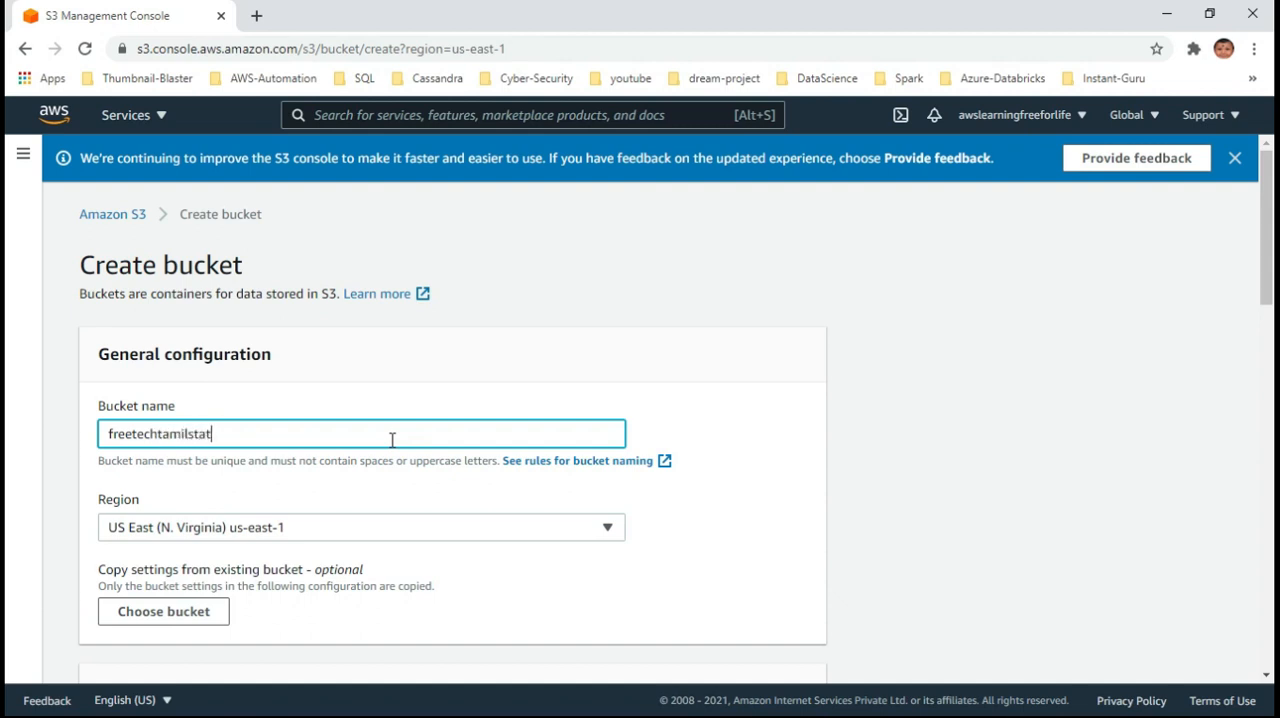
text(icwebsite)
click(190, 648)
Enable Bucket Versioning for the new bucket and create it with the other settings at their defaults
scroll(443, 551, down, 2)
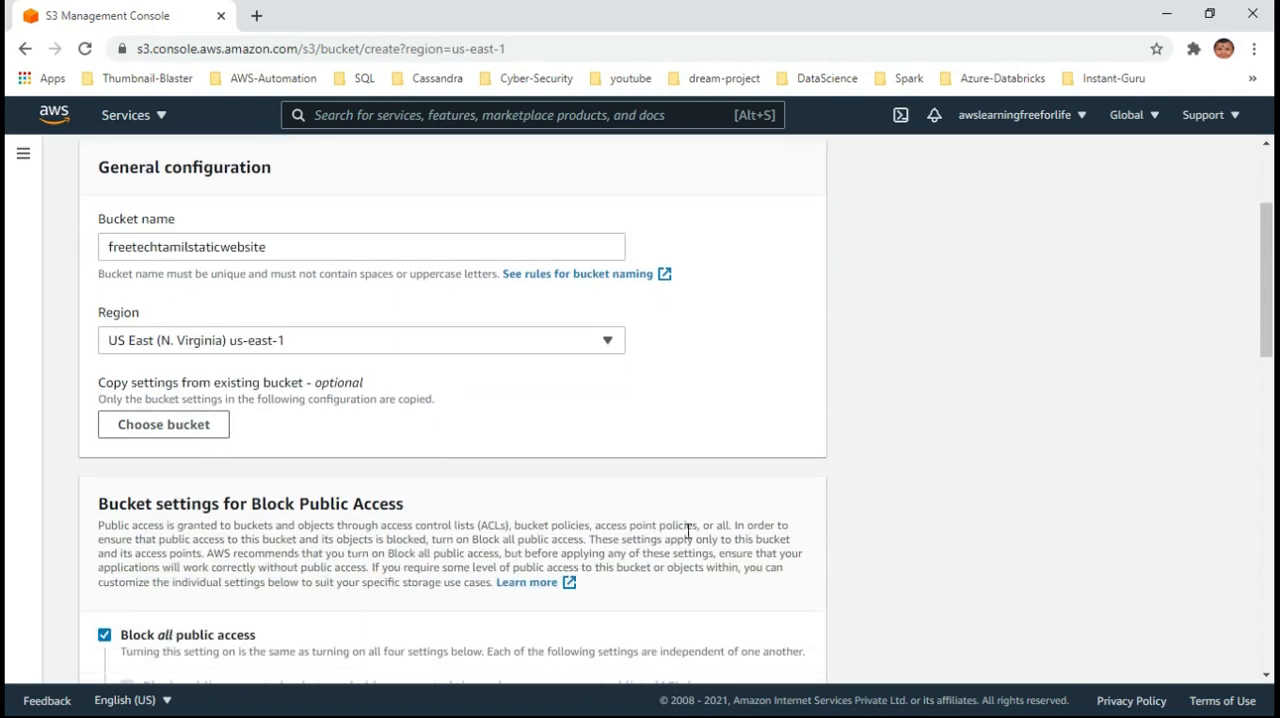
scroll(687, 530, down, 7)
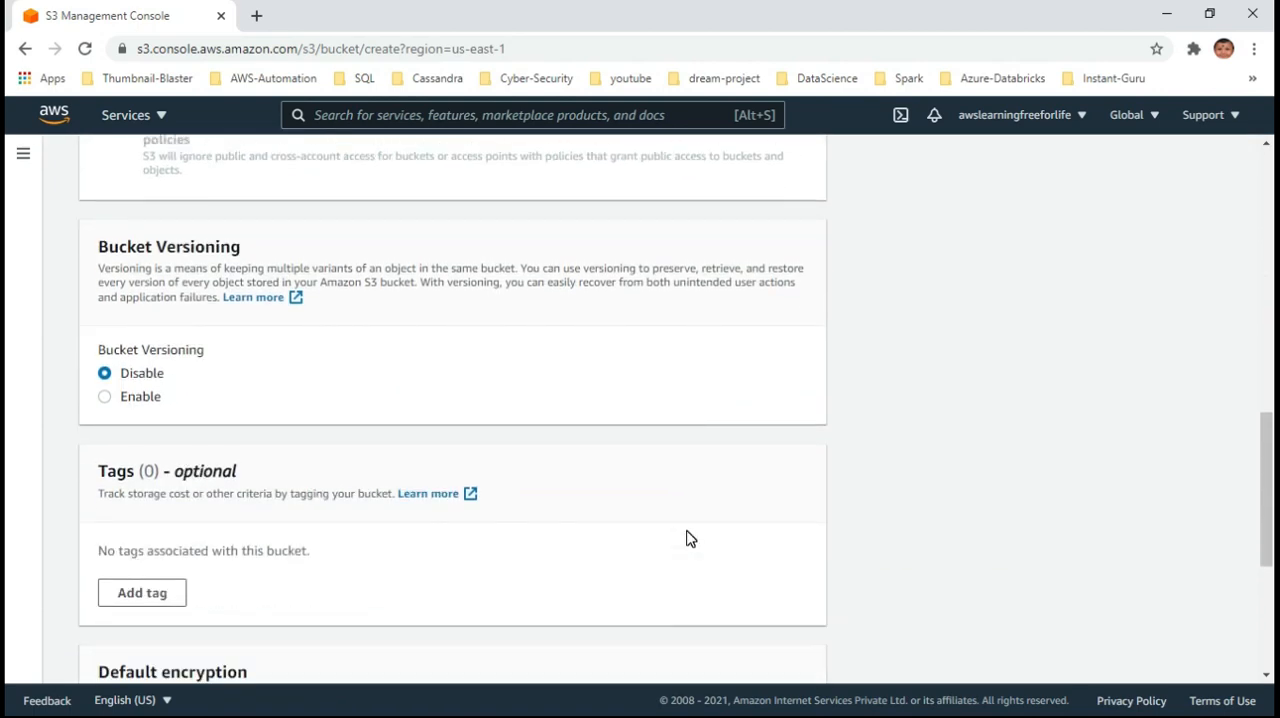
scroll(686, 539, up, 4)
scroll(686, 539, down, 2)
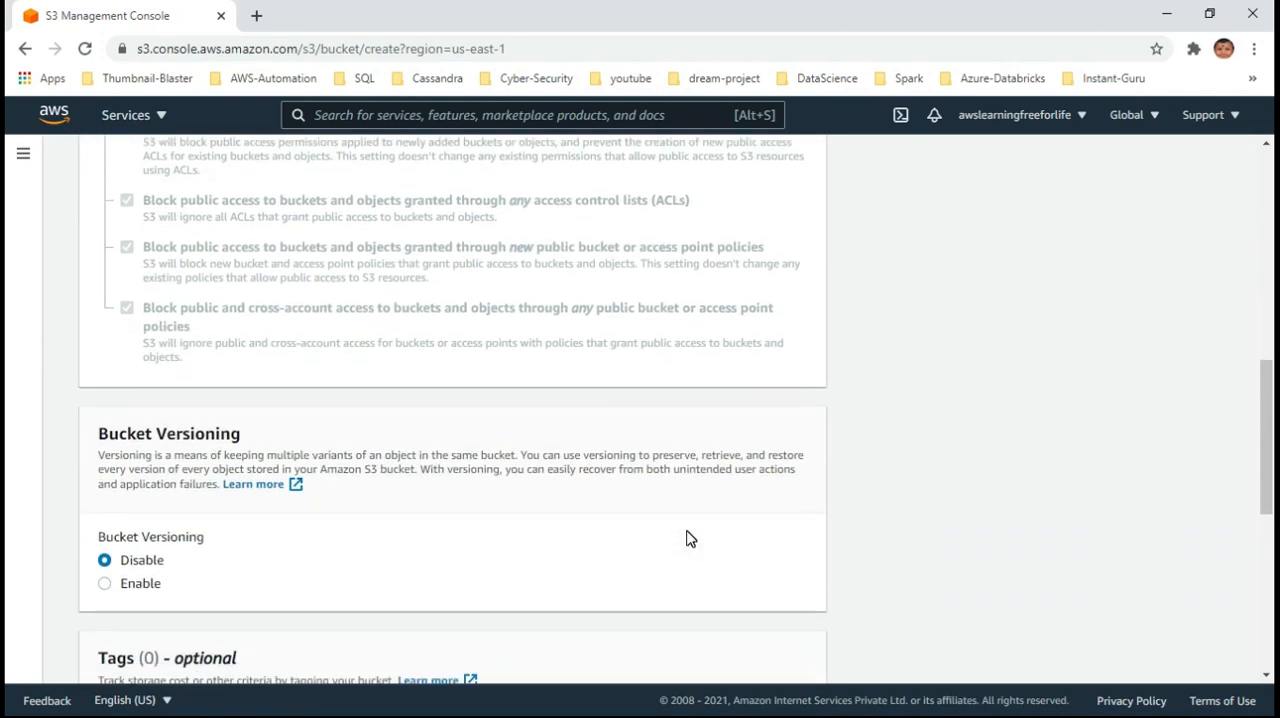
scroll(686, 539, down, 3)
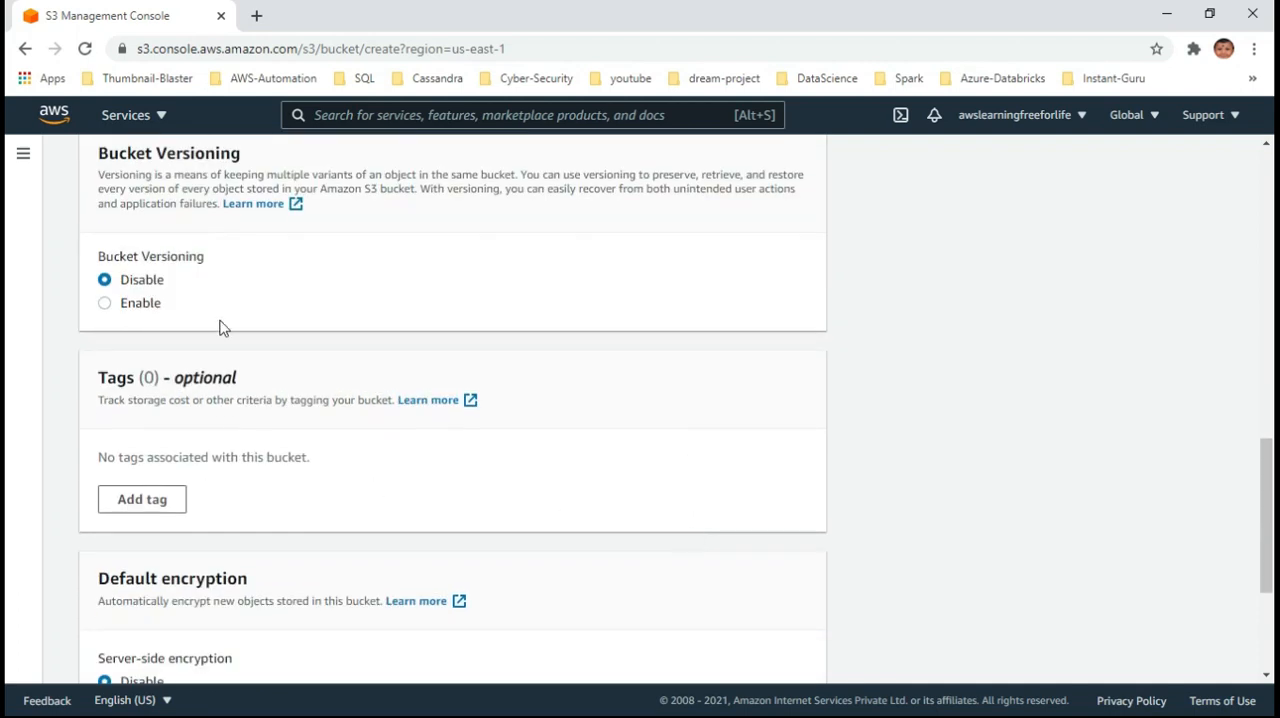
scroll(453, 493, down, 2)
scroll(451, 491, up, 2)
click(103, 304)
scroll(297, 474, down, 3)
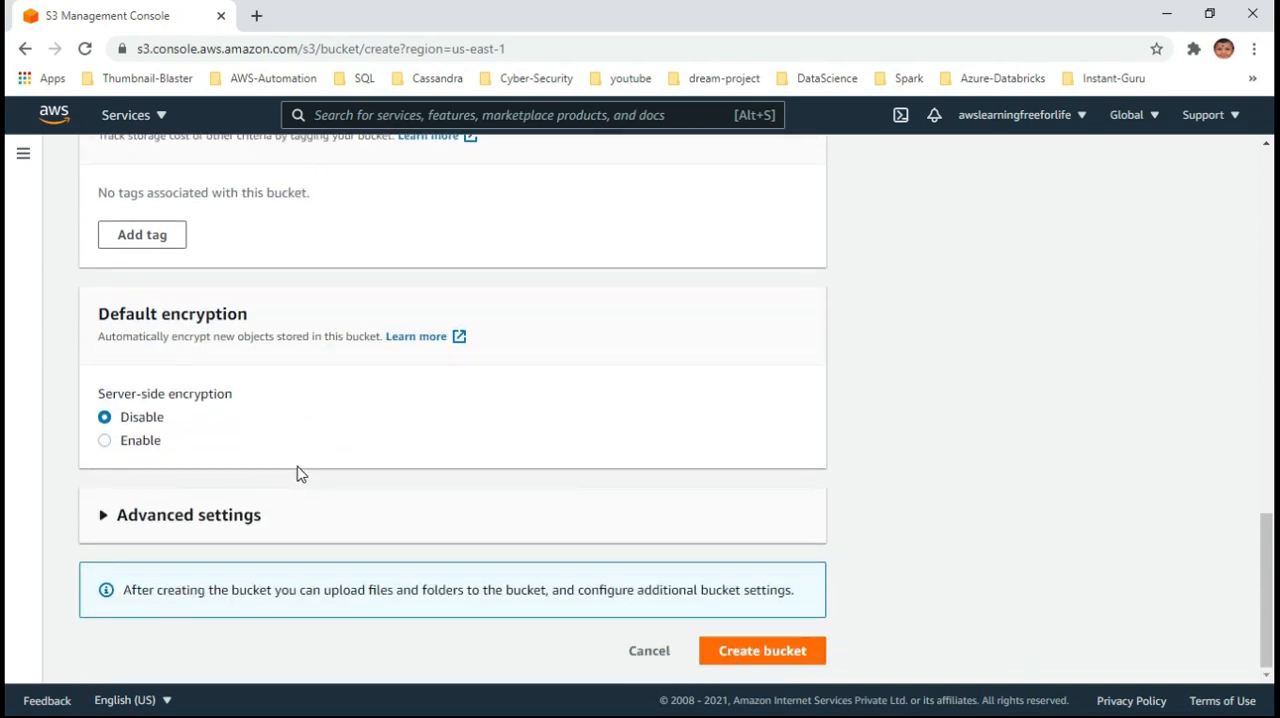
click(788, 661)
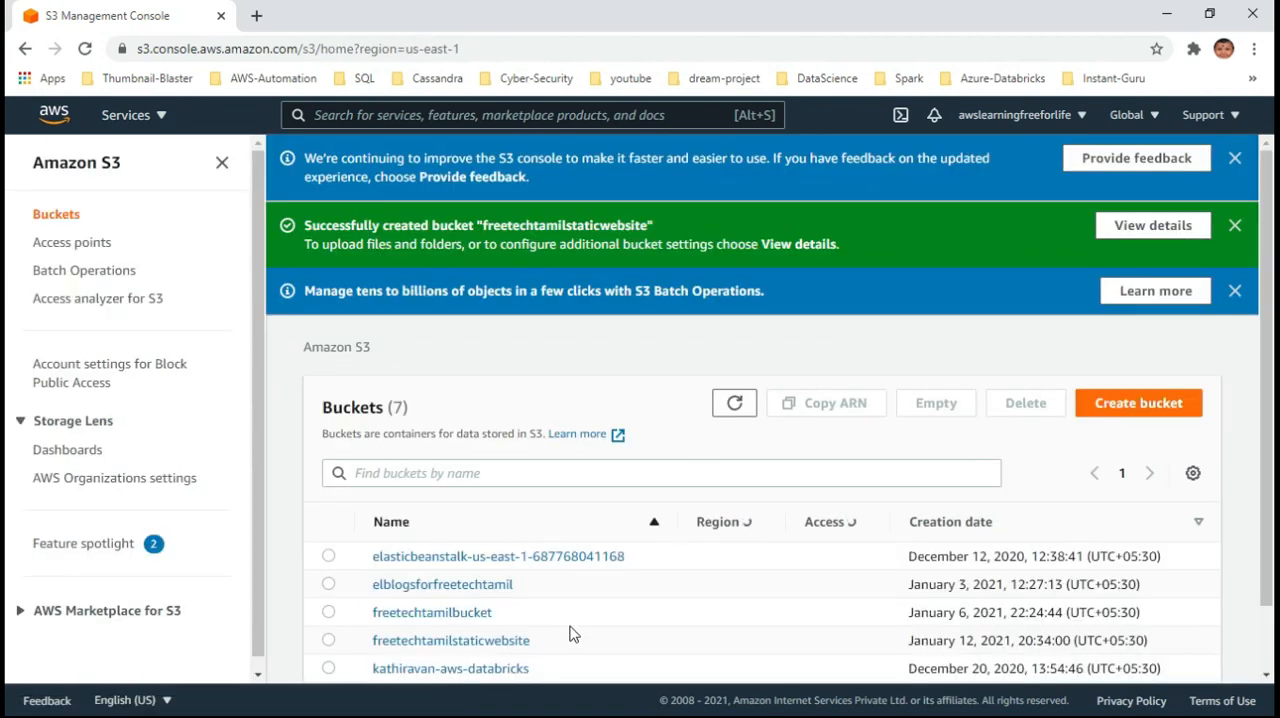
Open the freetechtamilstaticwebsite bucket from the bucket list to view its objects
scroll(574, 650, down, 3)
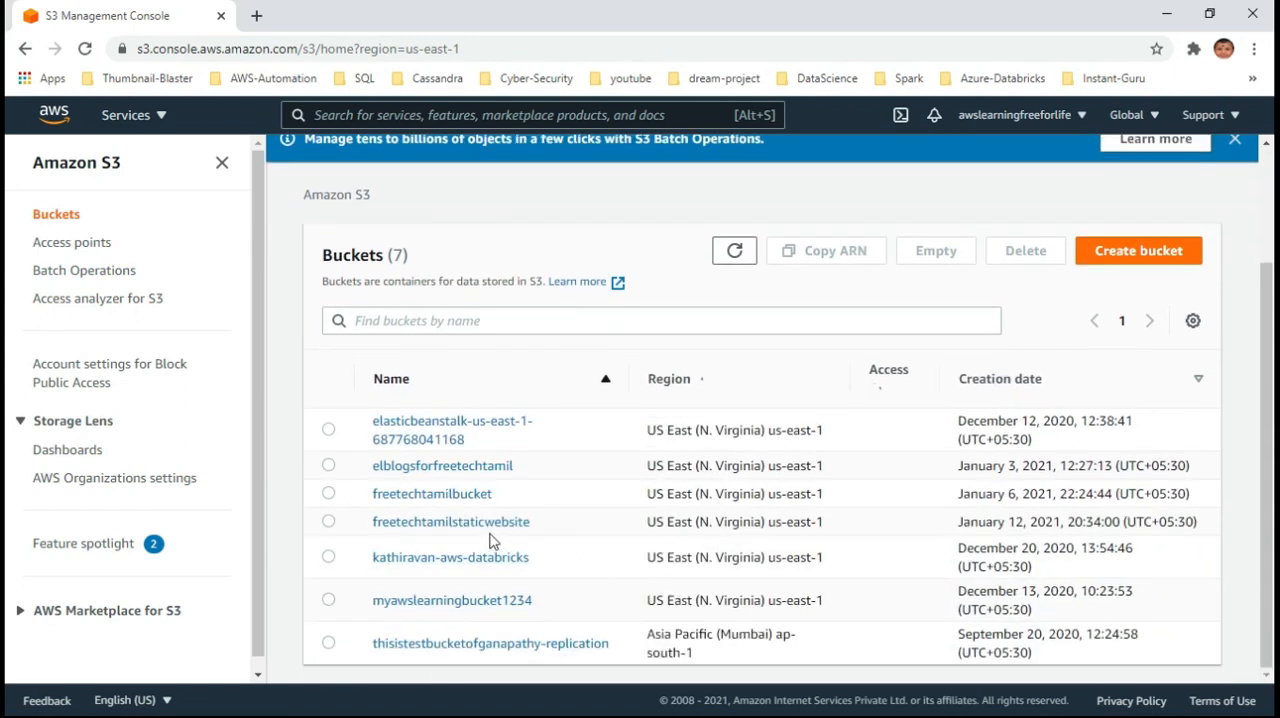
click(499, 530)
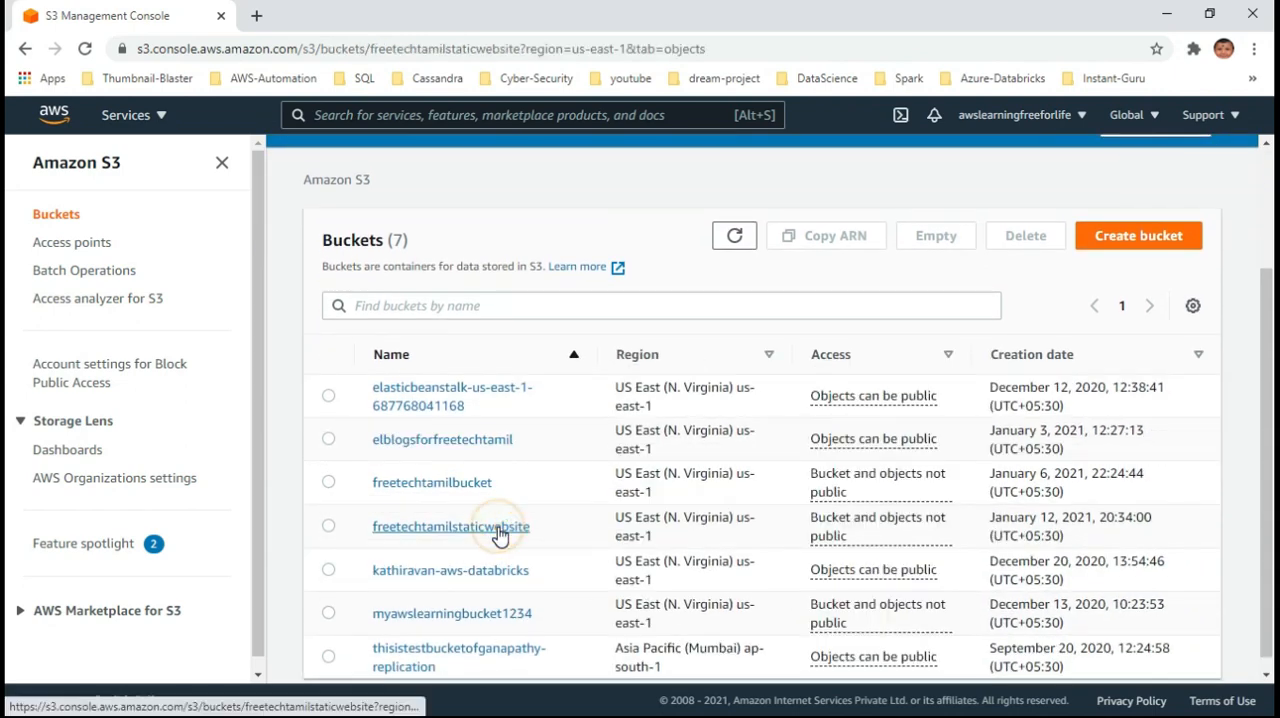
scroll(1040, 556, down, 1)
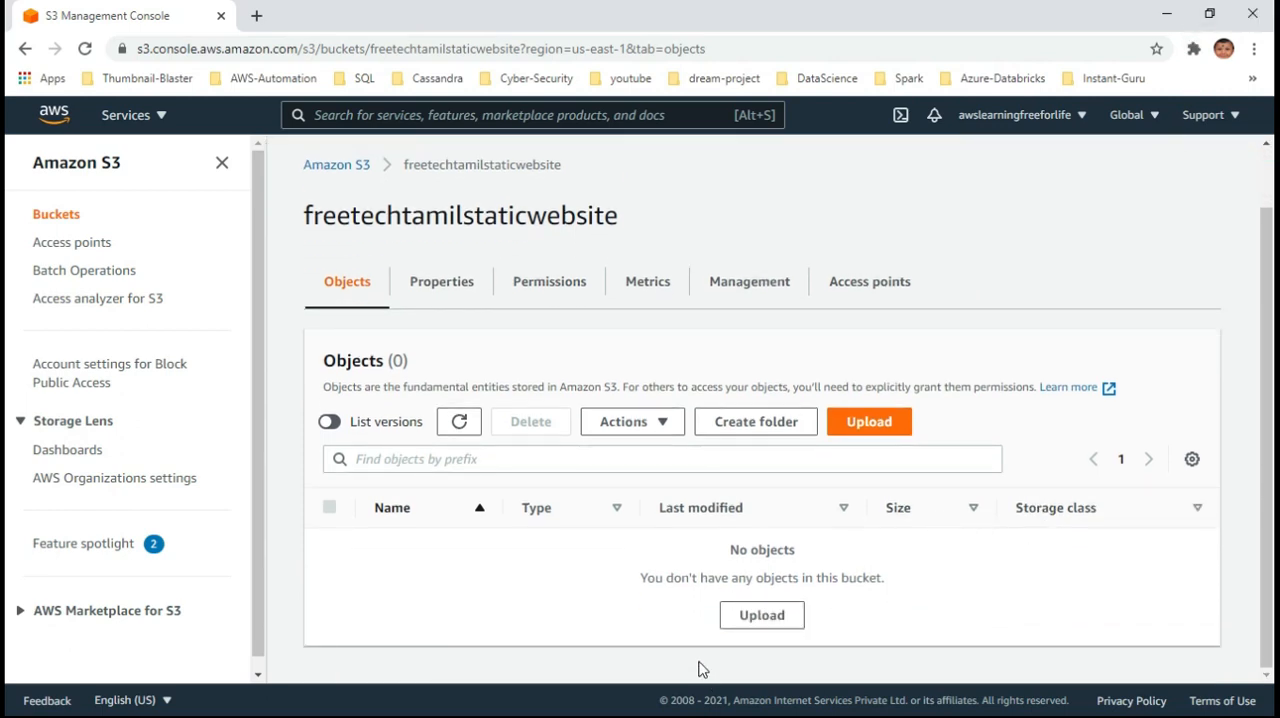
Switch to File Explorer, open the inner static-website folder containing index.html, and restore the window to a smaller size
key(alt+Tab)
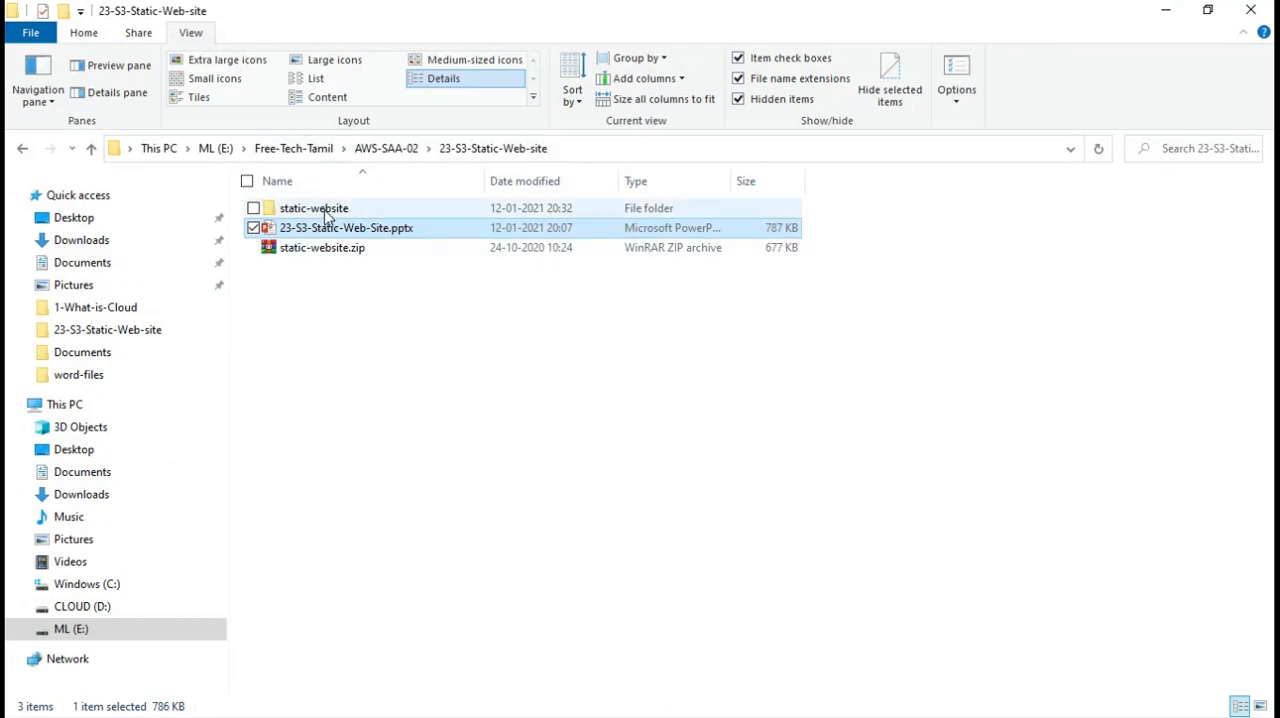
double_click(322, 208)
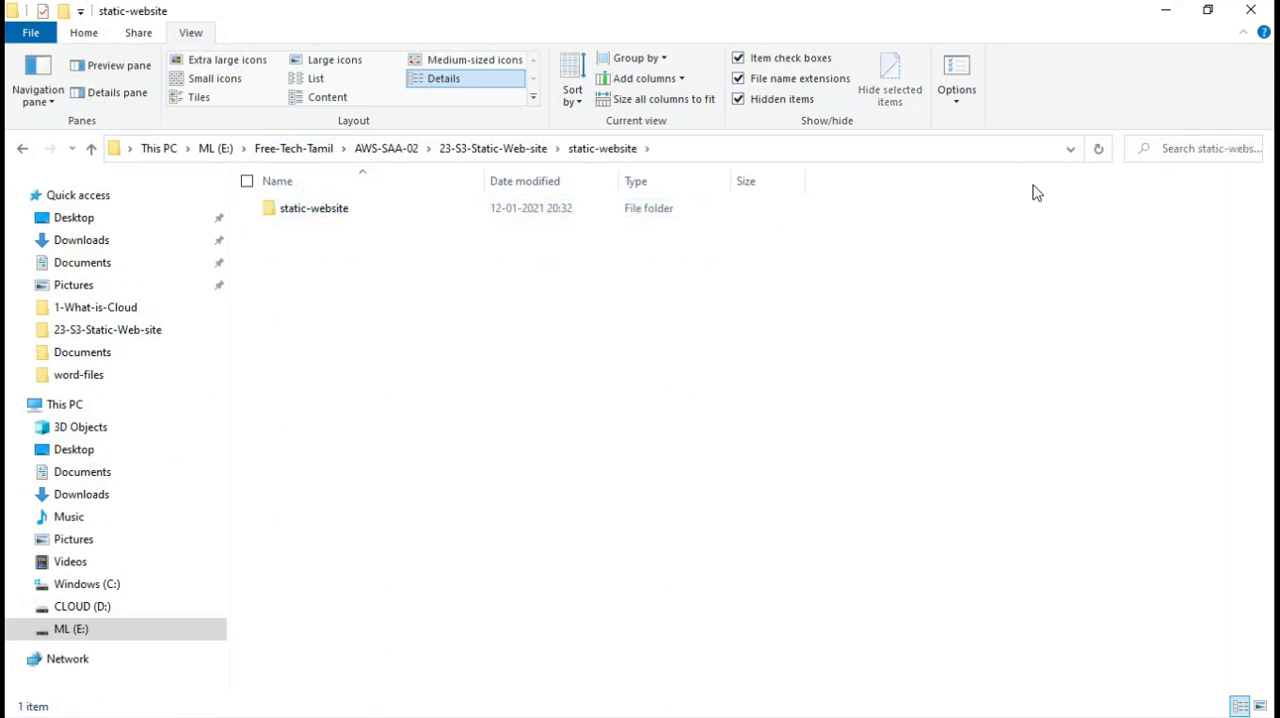
double_click(330, 208)
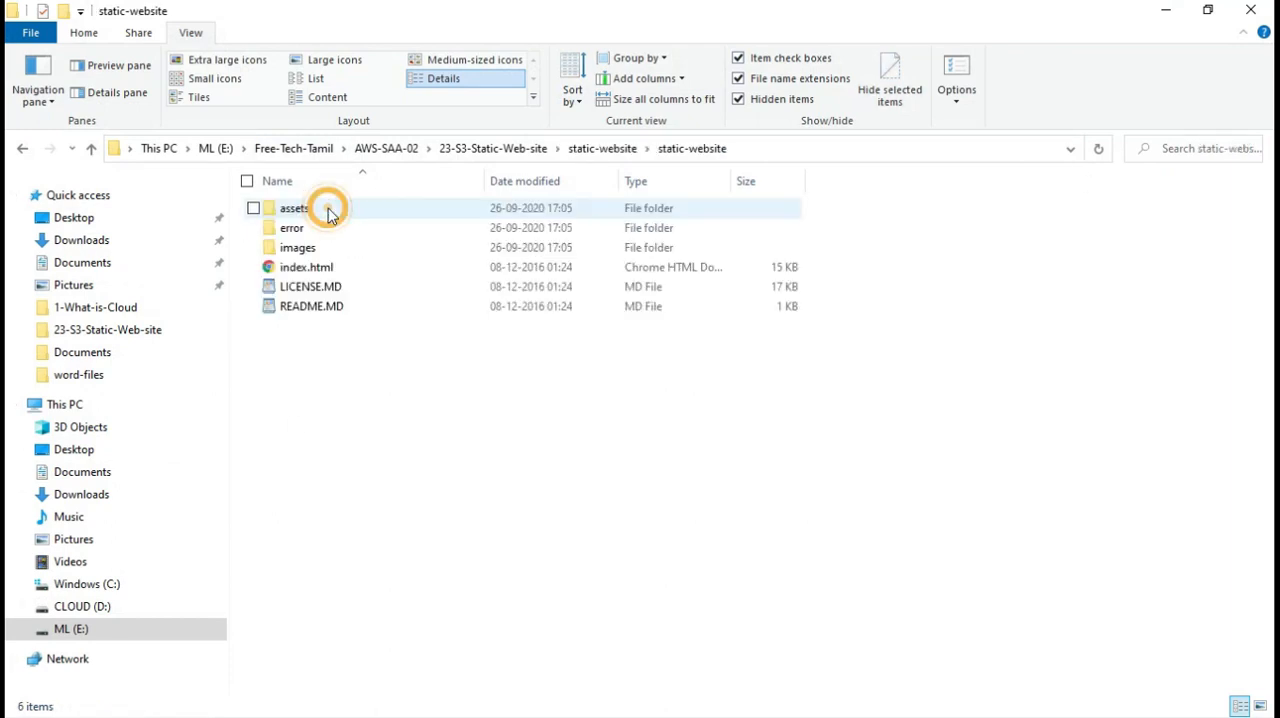
click(601, 150)
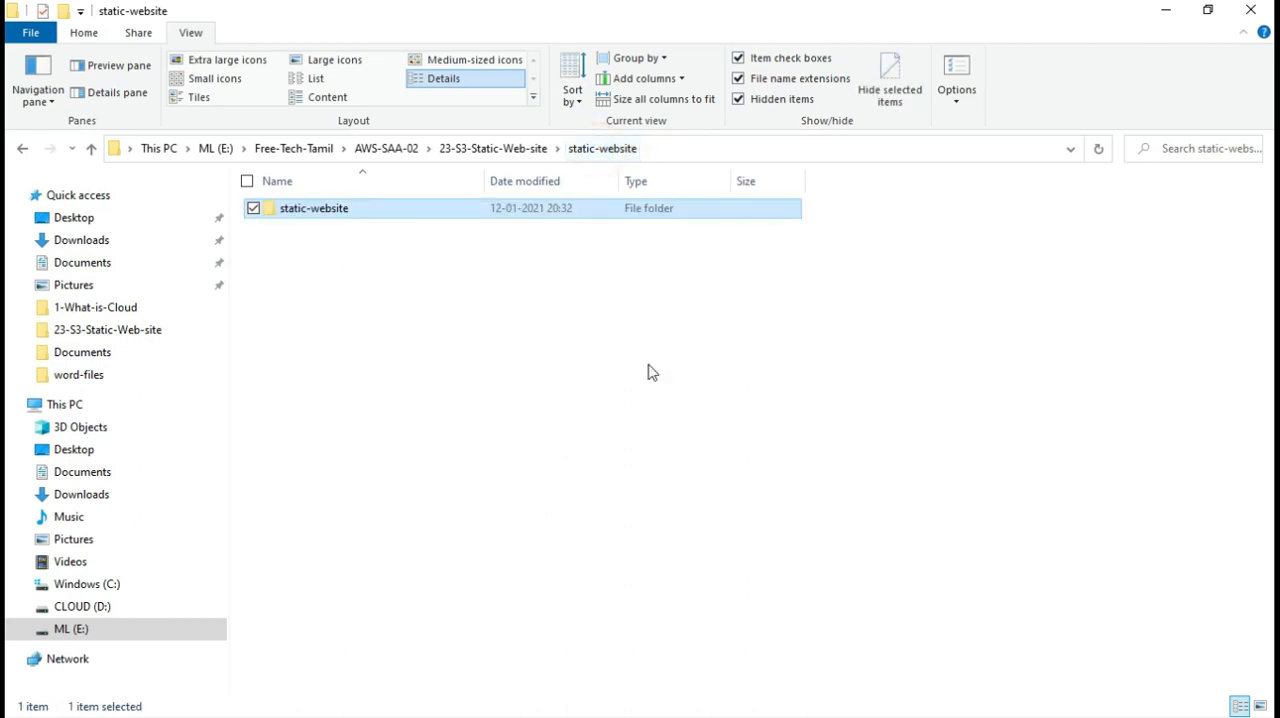
double_click(323, 210)
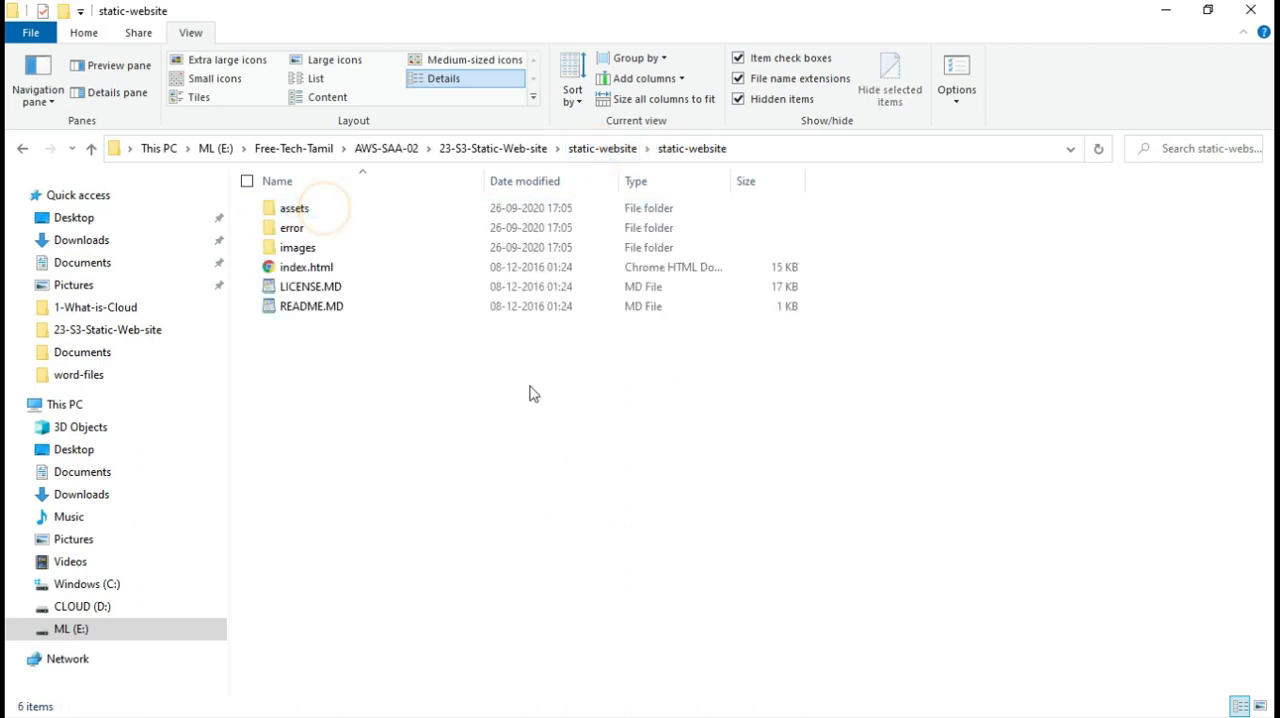
click(1204, 9)
click(252, 216)
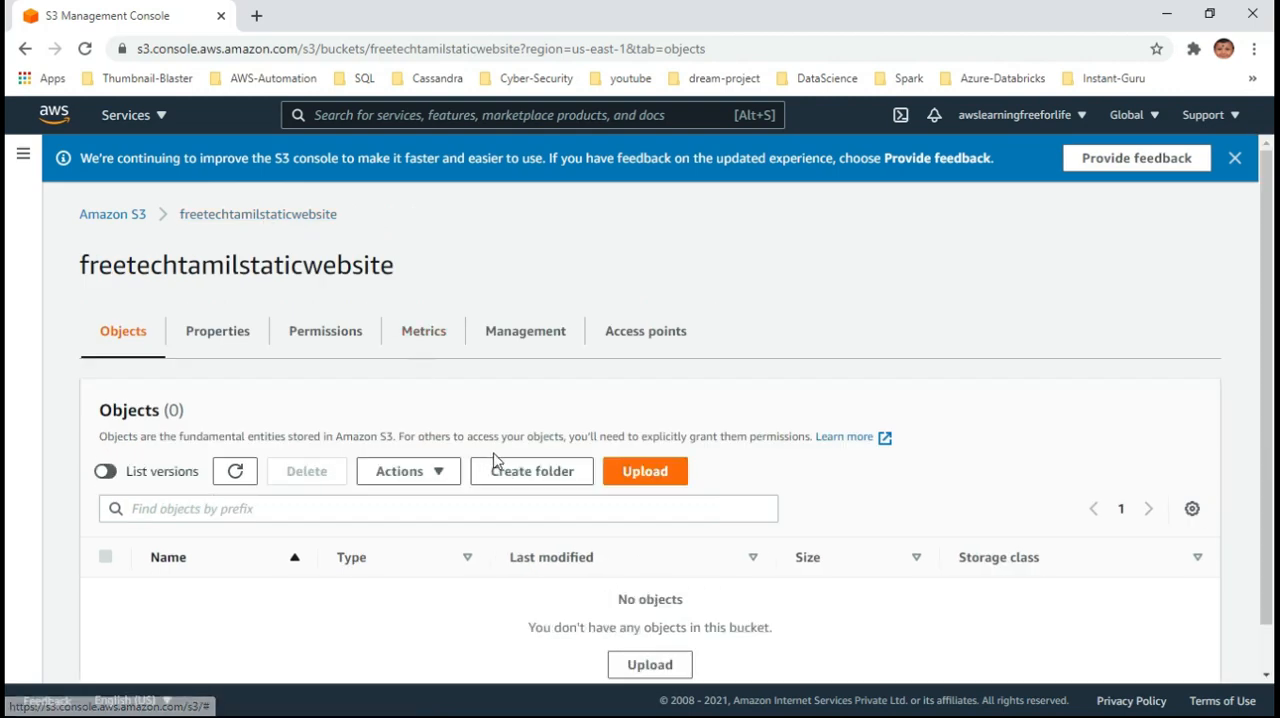
Start an upload to the freetechtamilstaticwebsite bucket and add the assets folder from the static-website folder in File Explorer
scroll(500, 462, down, 1)
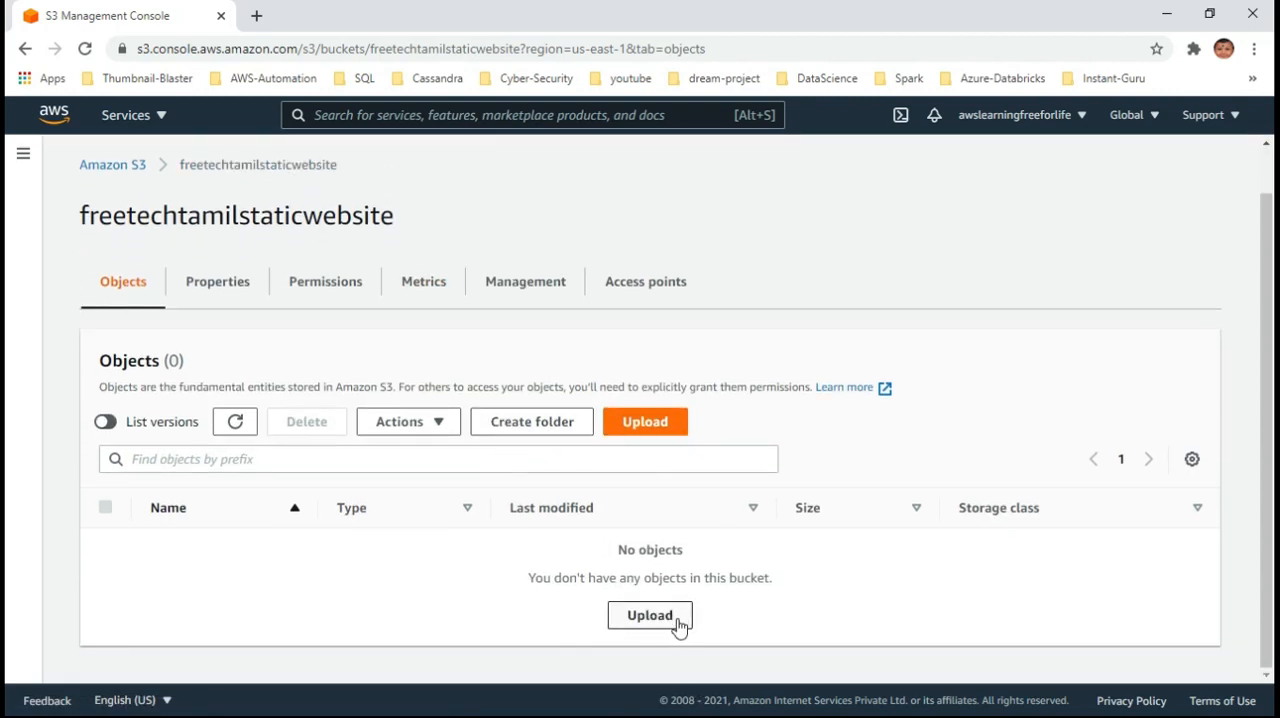
click(651, 615)
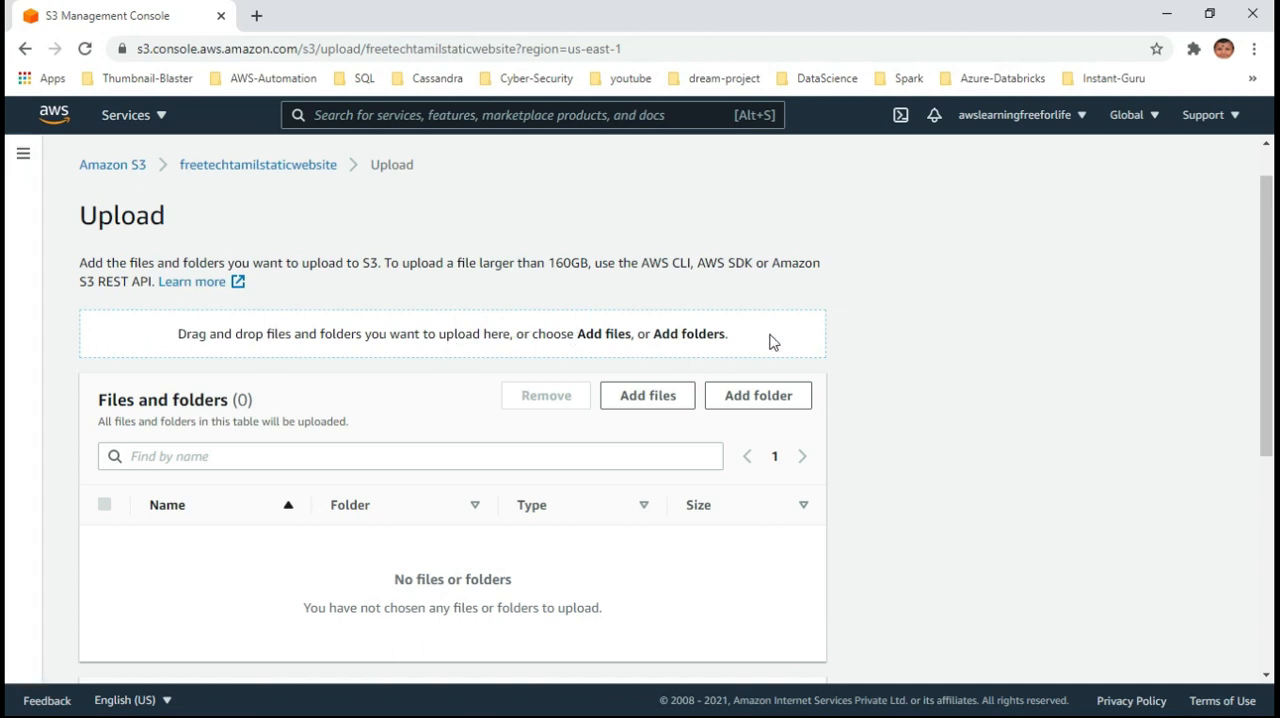
click(640, 712)
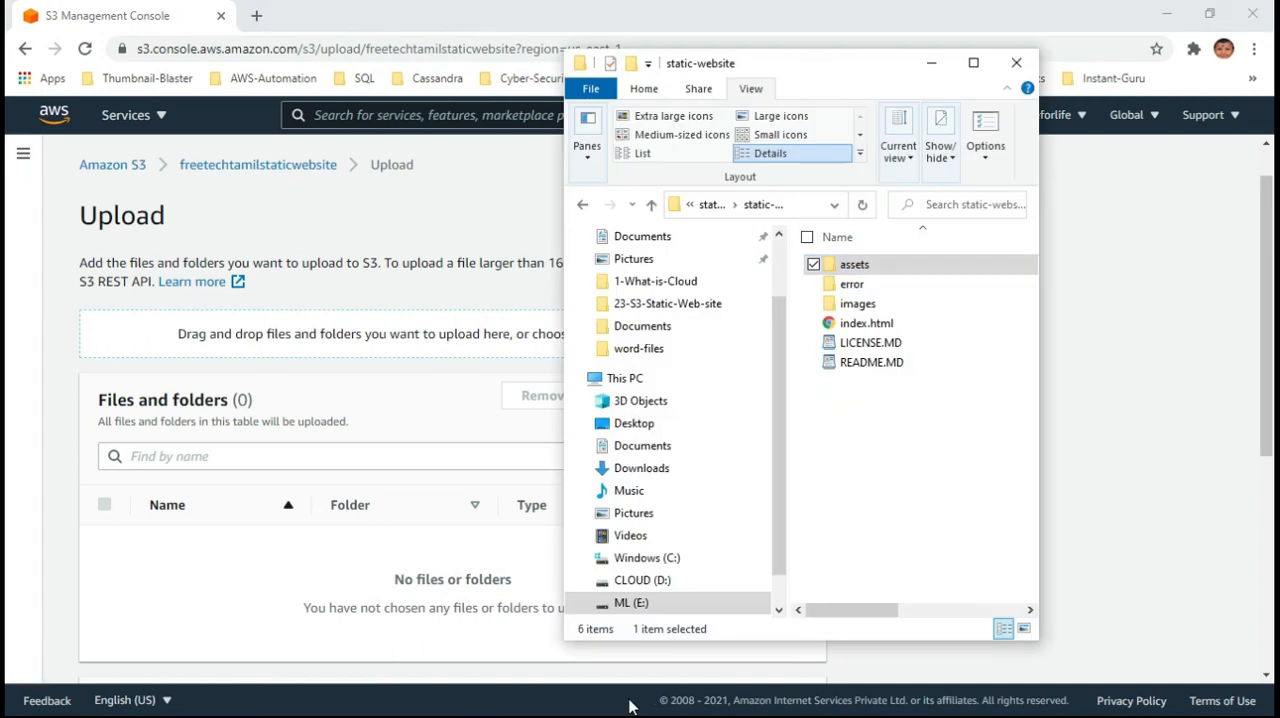
click(855, 265)
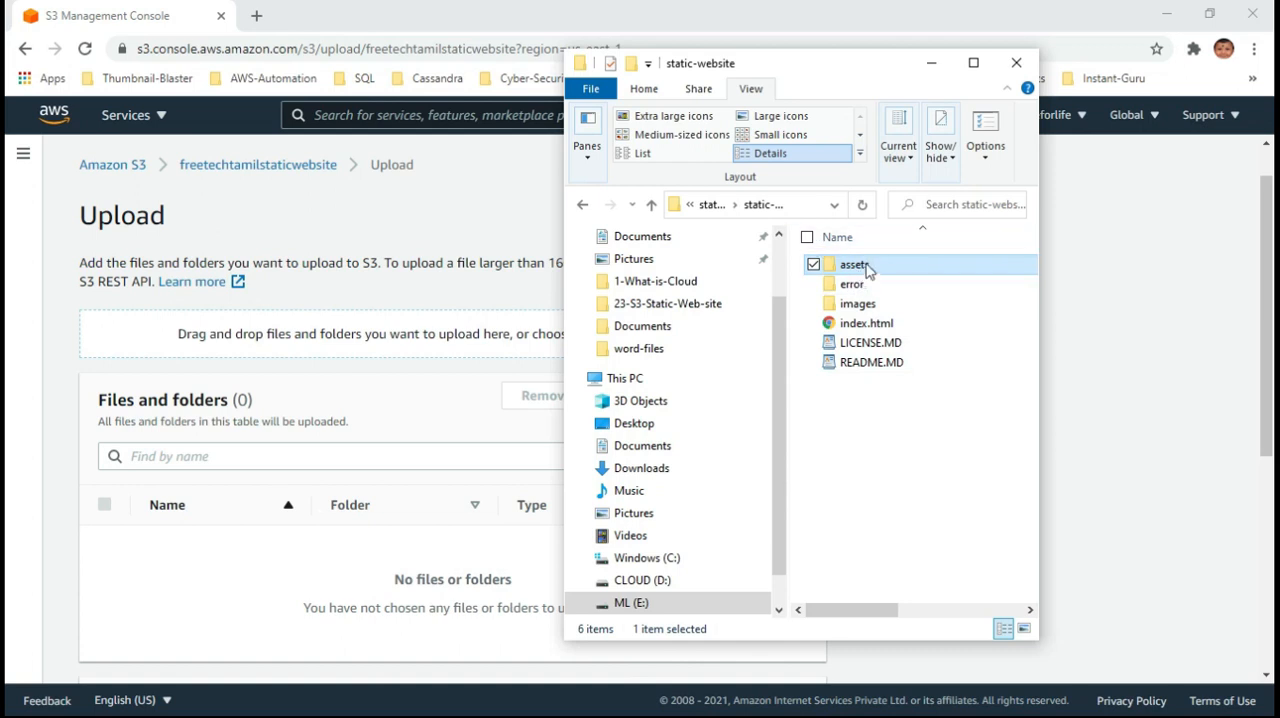
drag(852, 265, 437, 306)
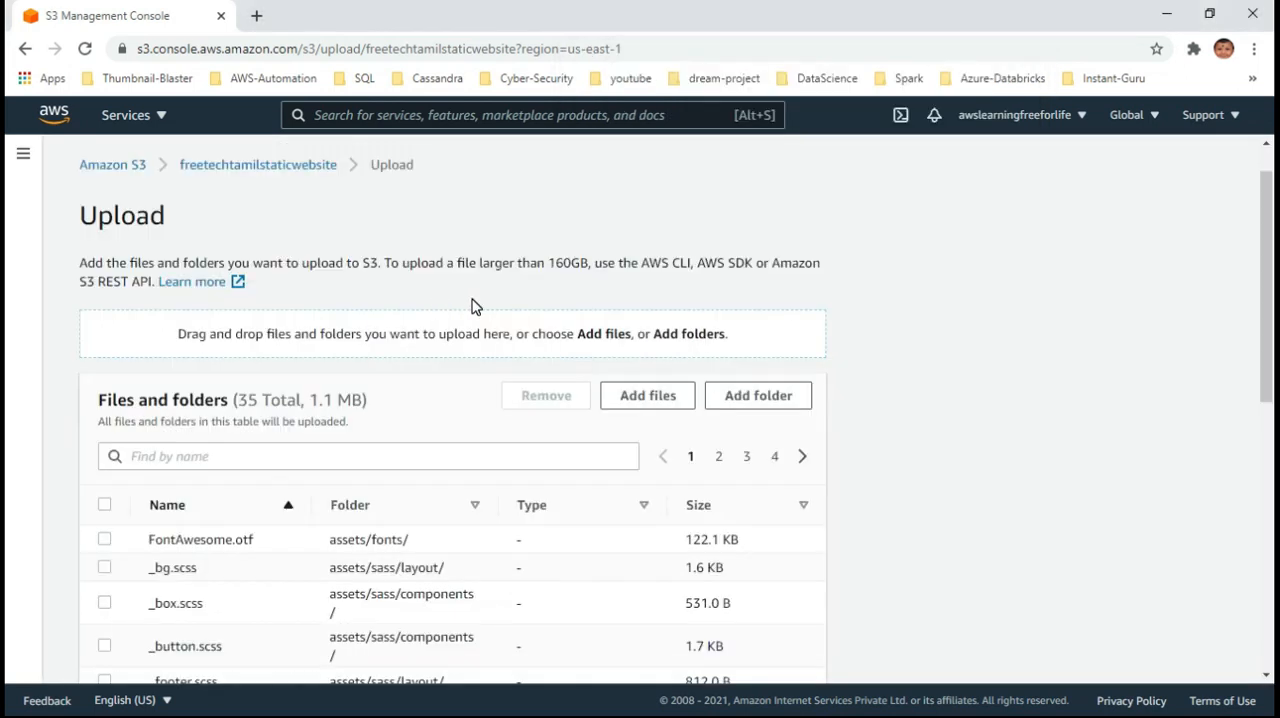
Review the assets files queued for upload and dismiss the S3 console feedback banner
scroll(920, 405, down, 5)
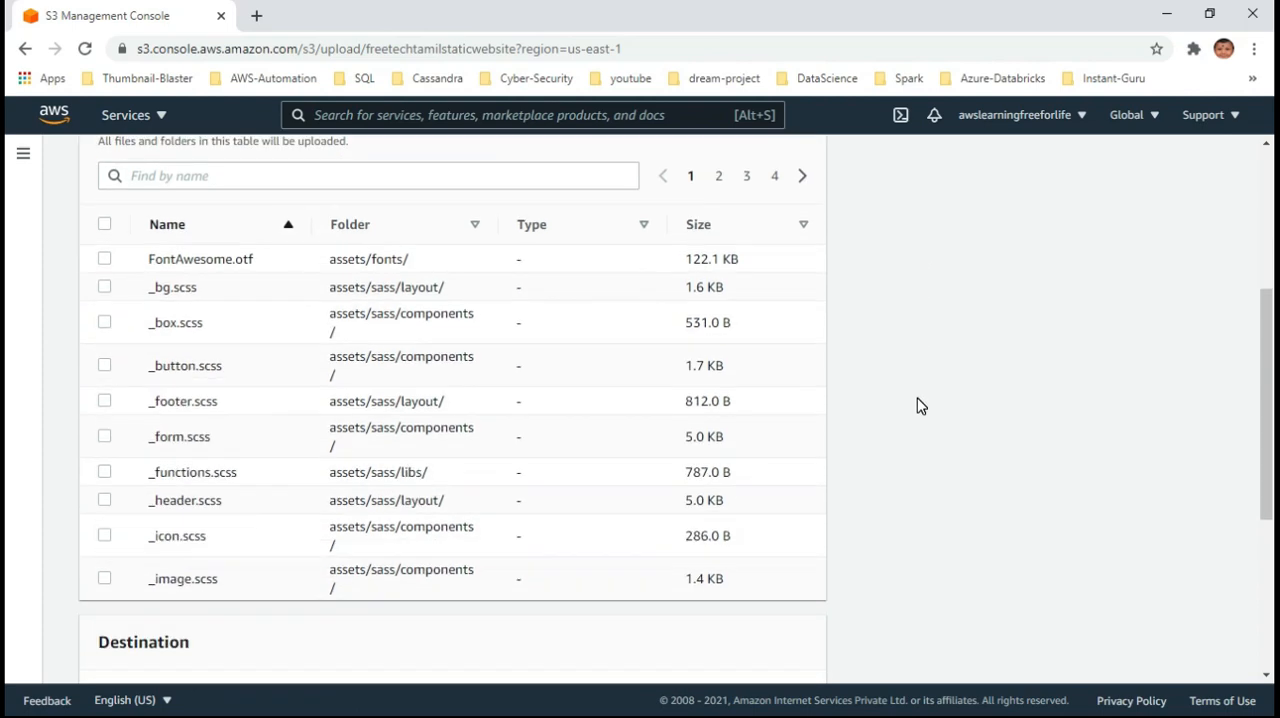
scroll(920, 405, up, 5)
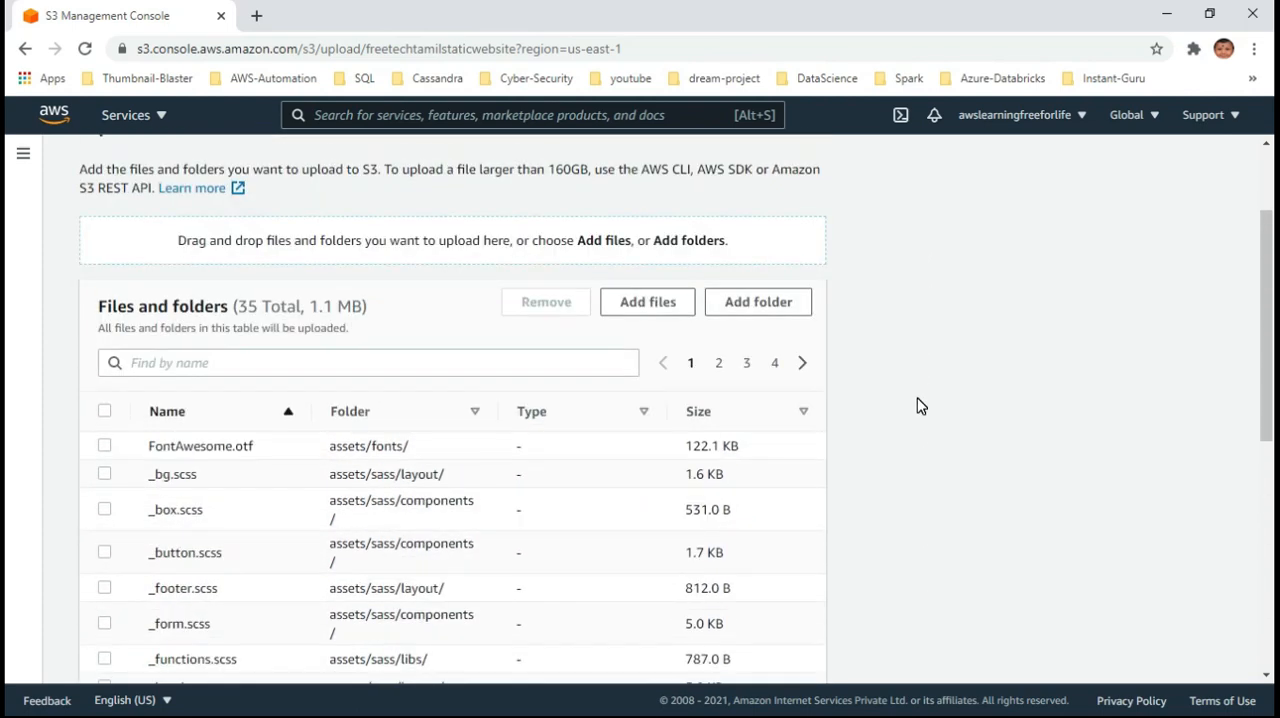
scroll(920, 405, down, 3)
scroll(920, 405, up, 3)
scroll(752, 398, up, 1)
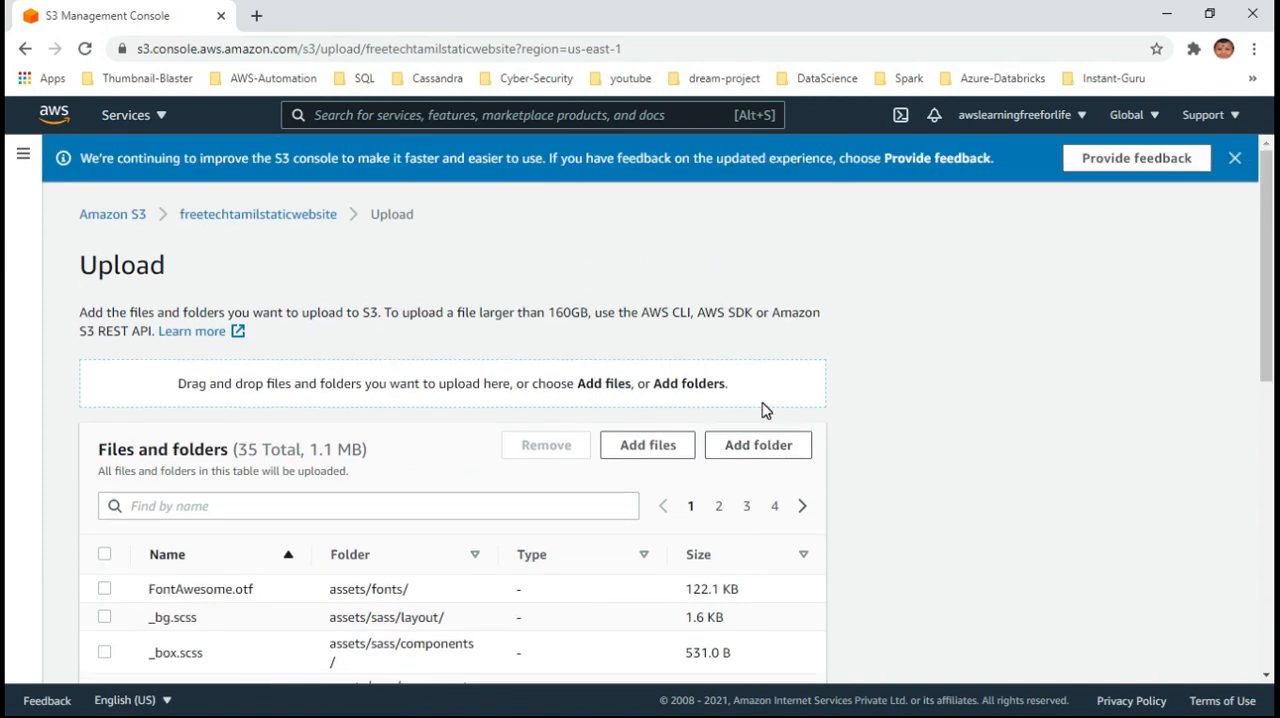
scroll(1009, 371, down, 1)
scroll(1009, 371, up, 1)
click(1235, 160)
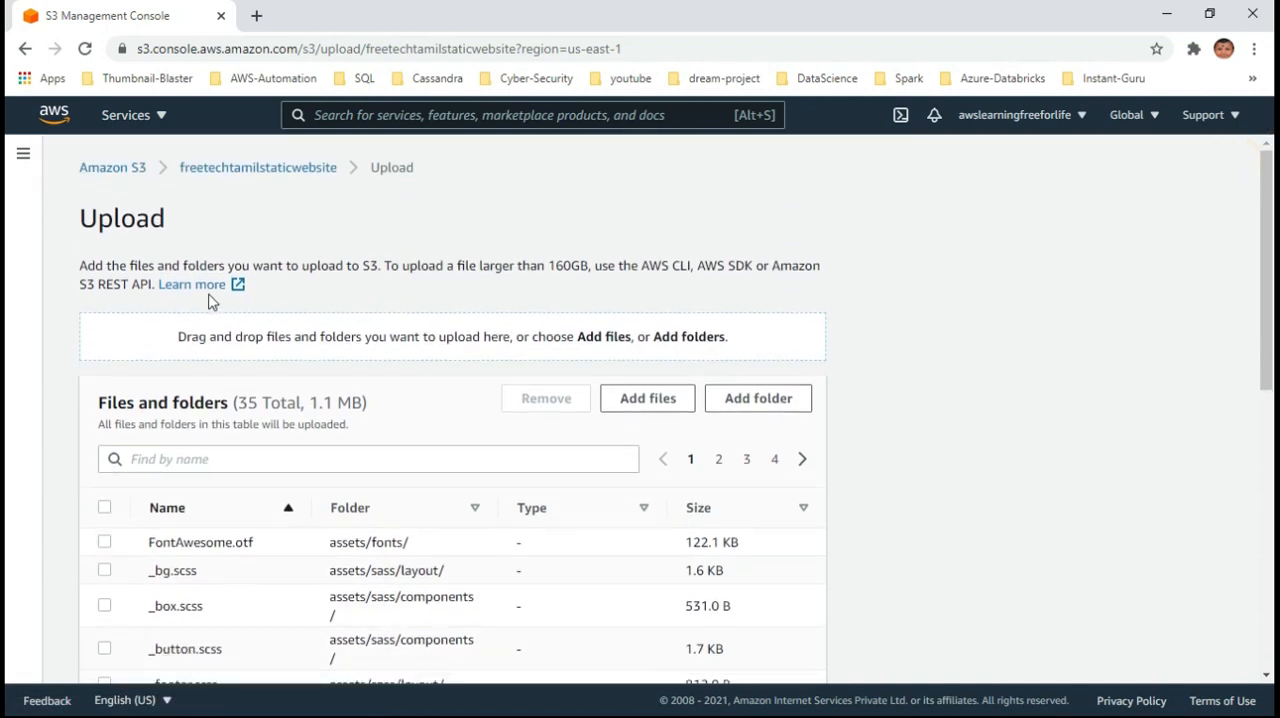
Stay on the upload page, upload the queued assets files, and close the upload status once they have transferred
click(277, 170)
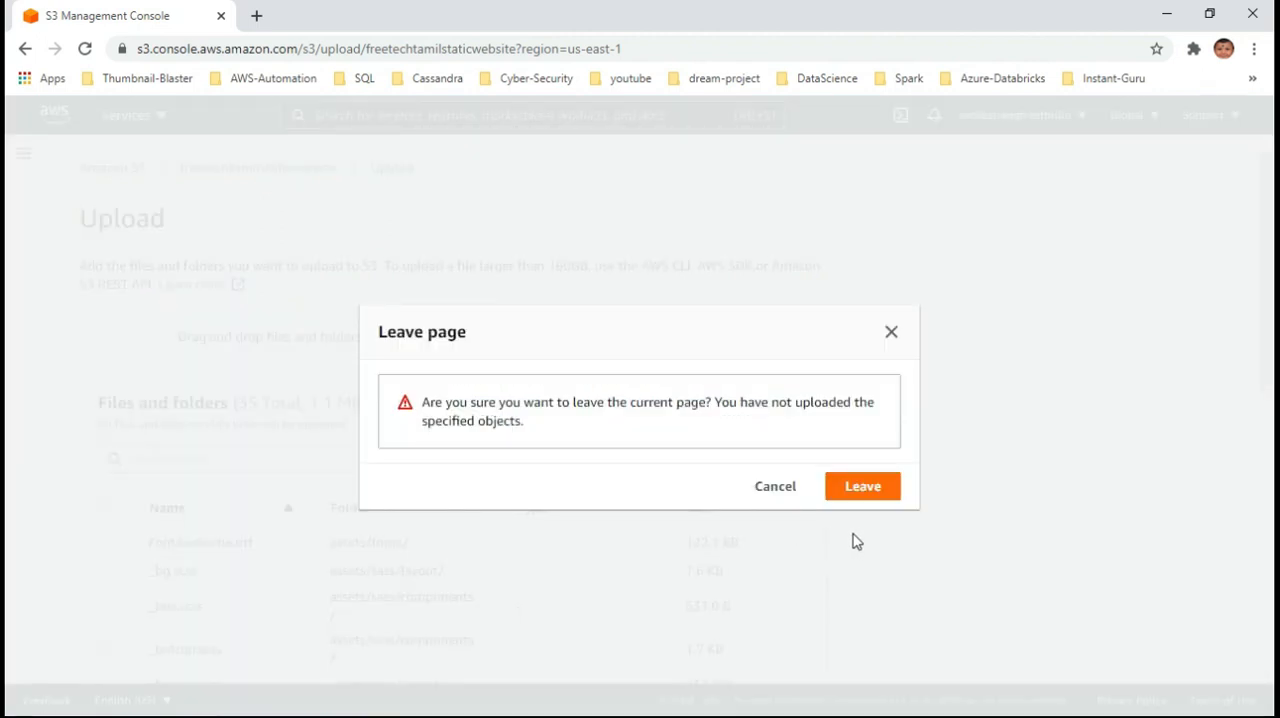
click(781, 490)
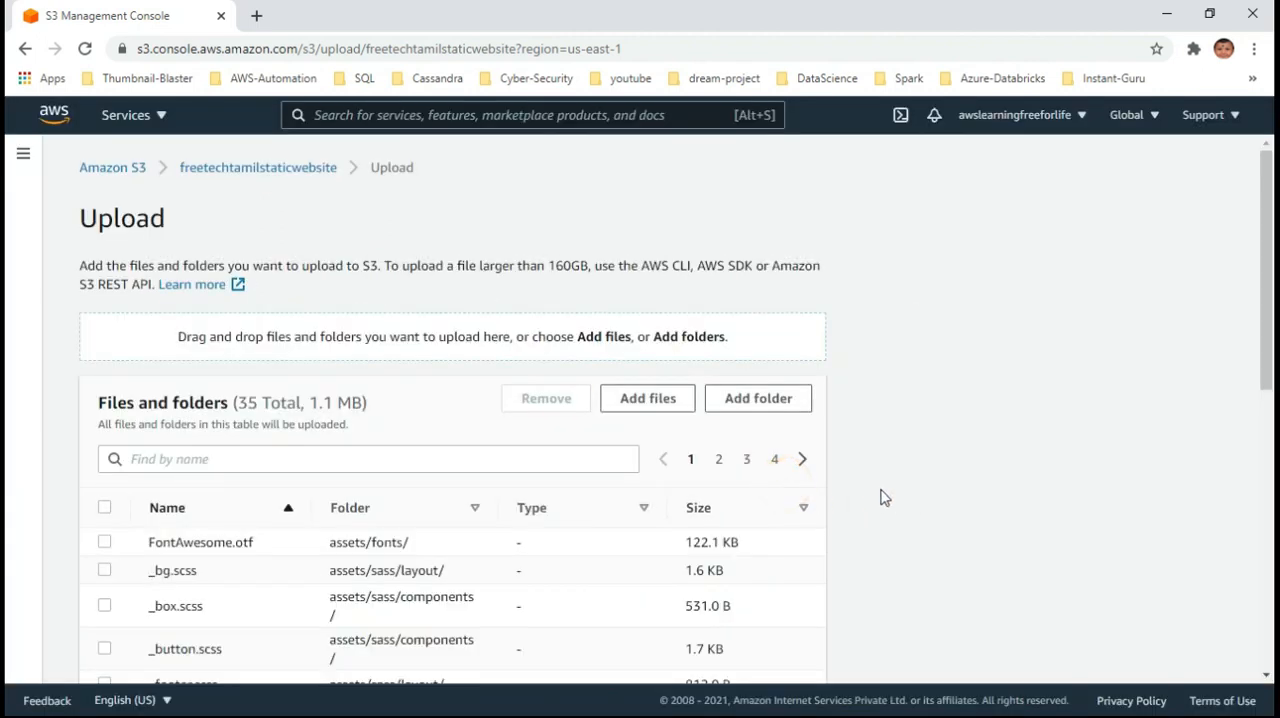
scroll(880, 490, down, 3)
scroll(880, 493, down, 3)
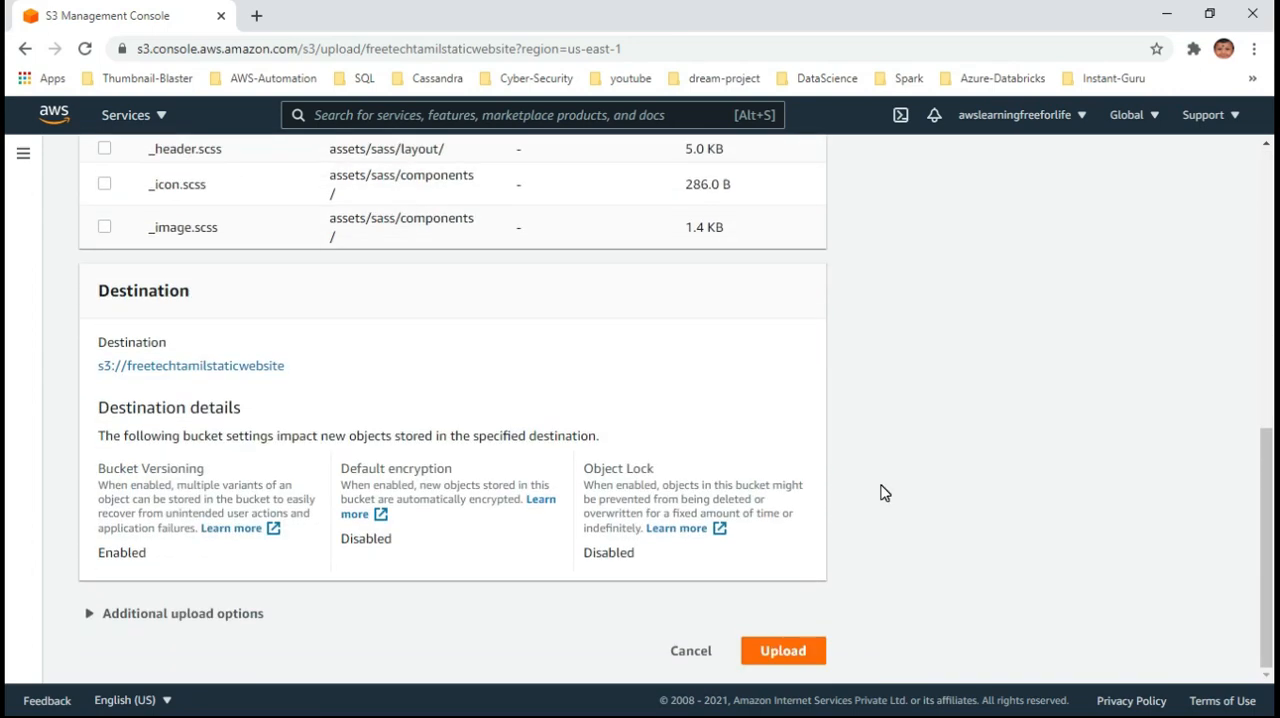
click(777, 649)
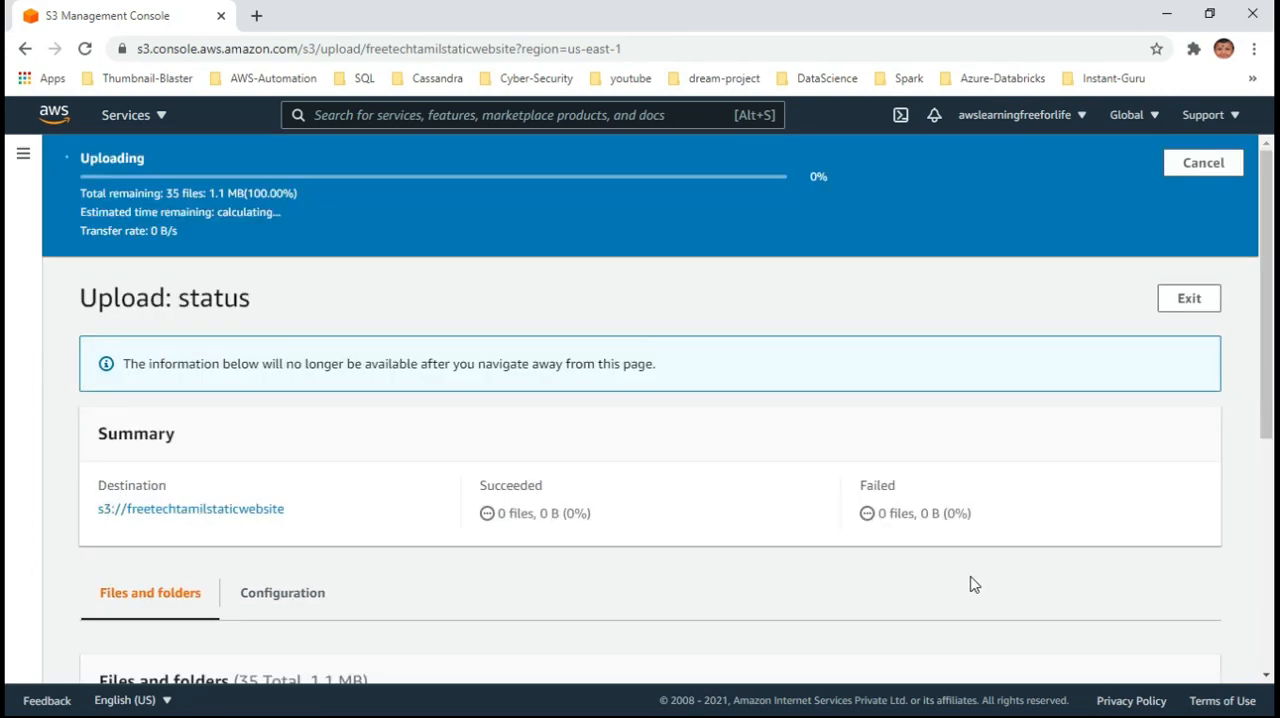
scroll(871, 540, down, 3)
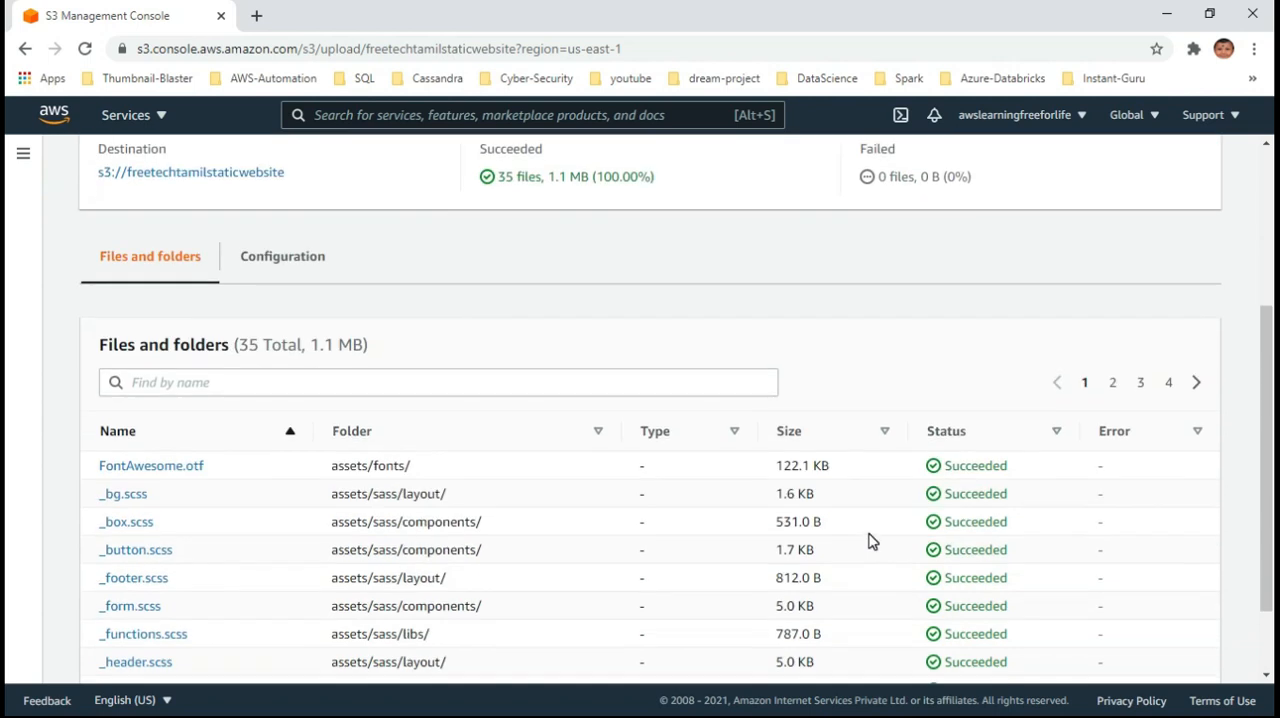
scroll(871, 540, up, 3)
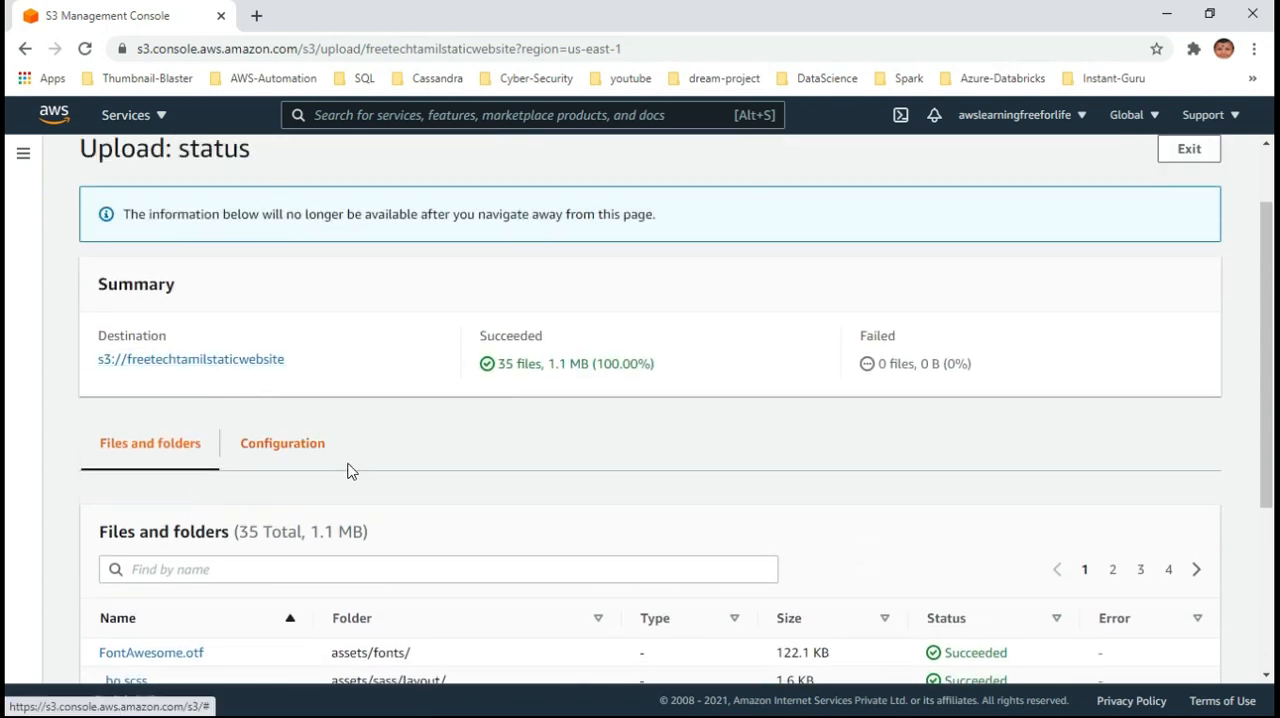
scroll(340, 465, up, 1)
click(1188, 246)
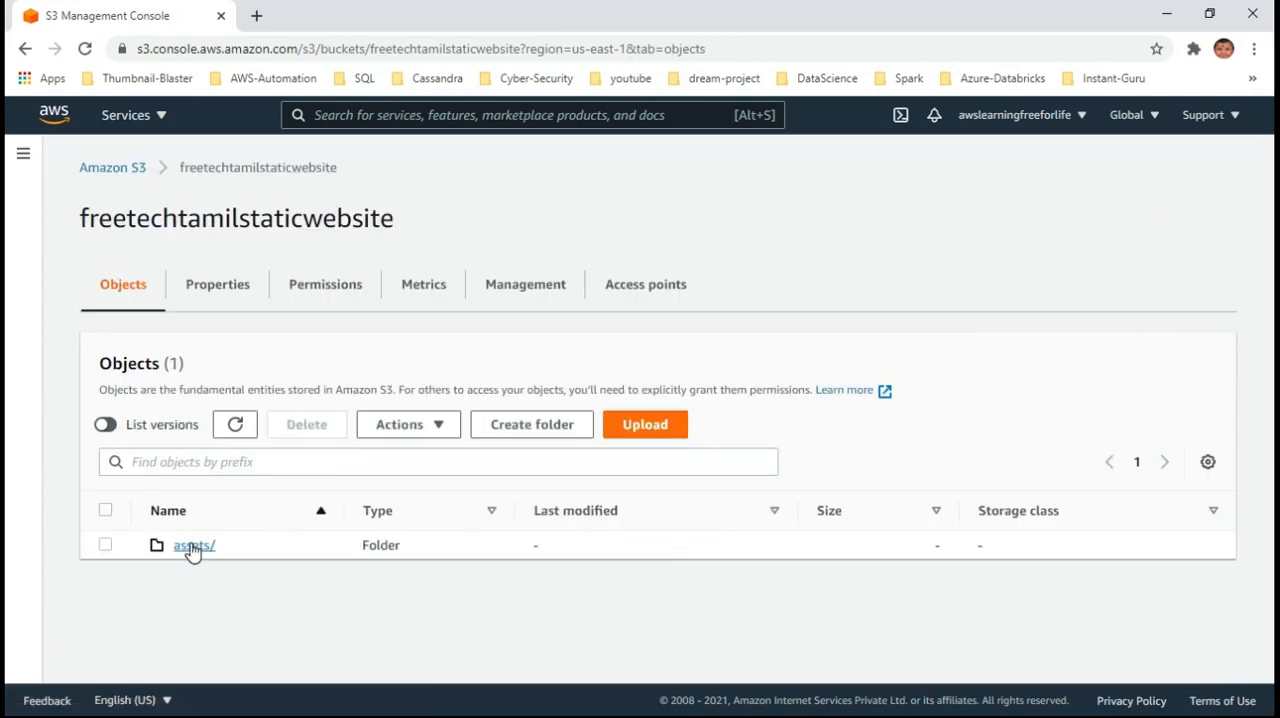
Examine the contents of the uploaded assets folder and return to the bucket's object list
click(185, 548)
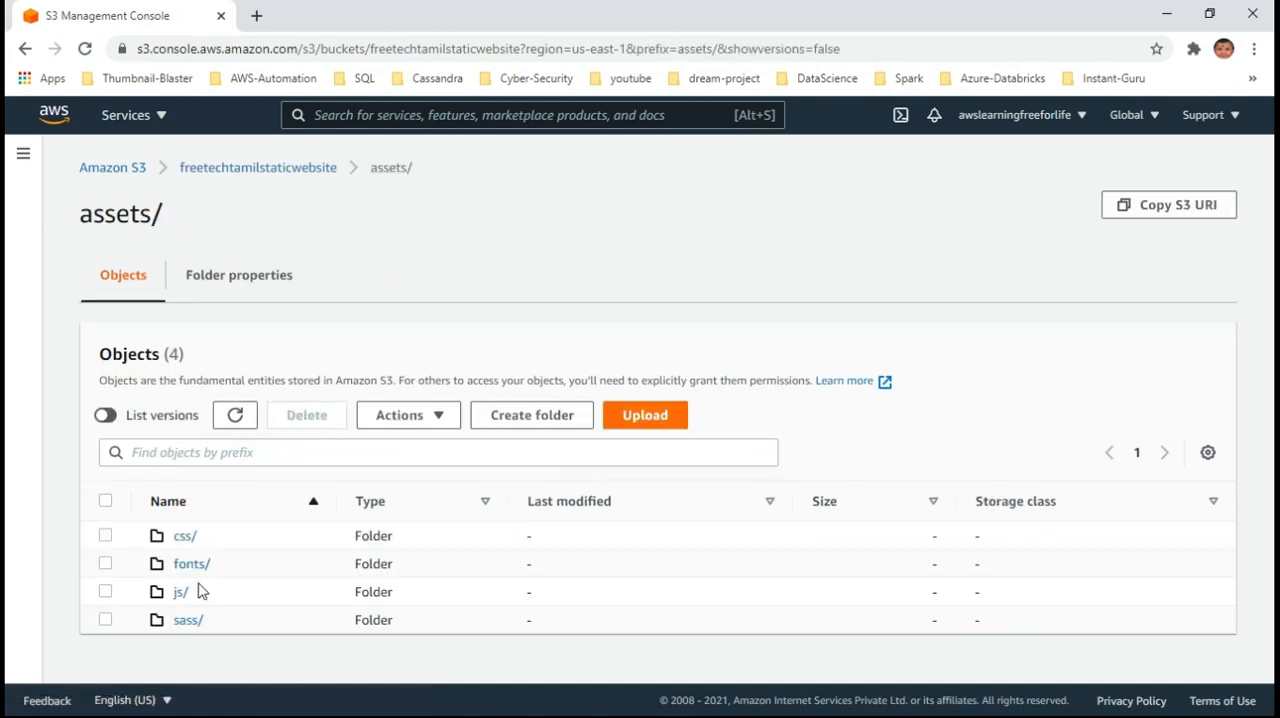
click(252, 285)
click(263, 170)
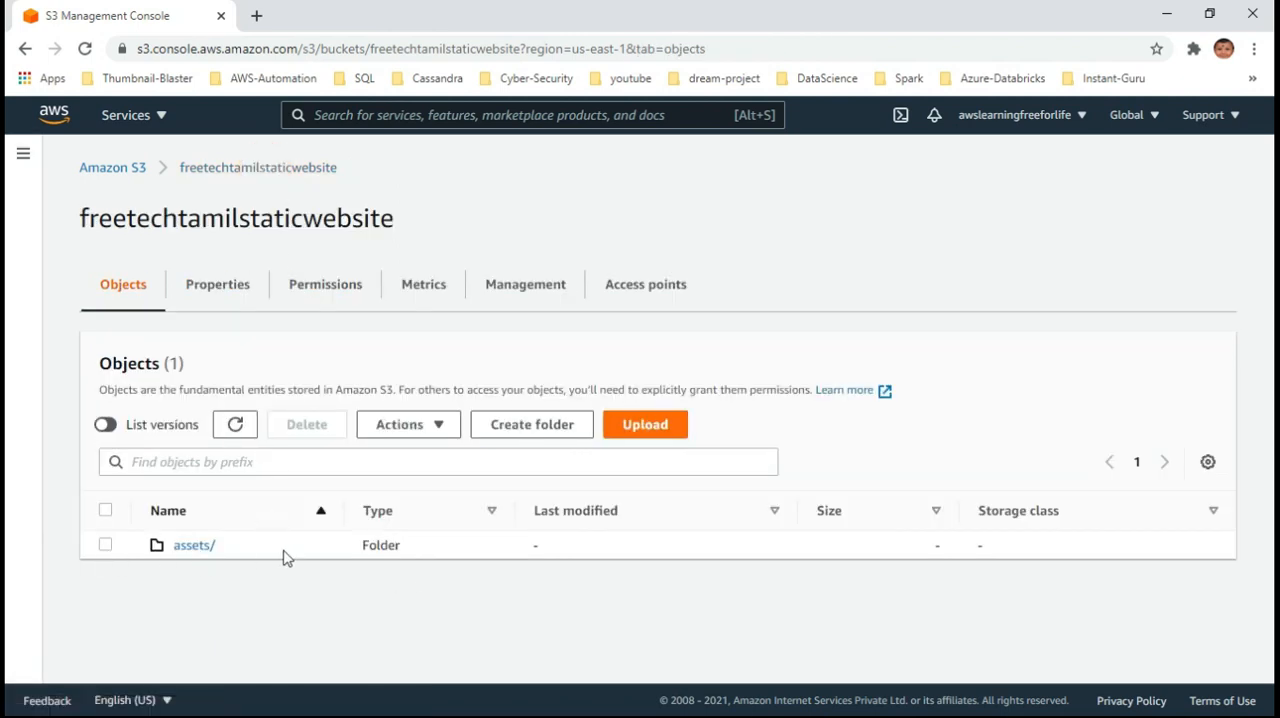
Upload the error folder from File Explorer to the bucket and return to the object list
click(650, 432)
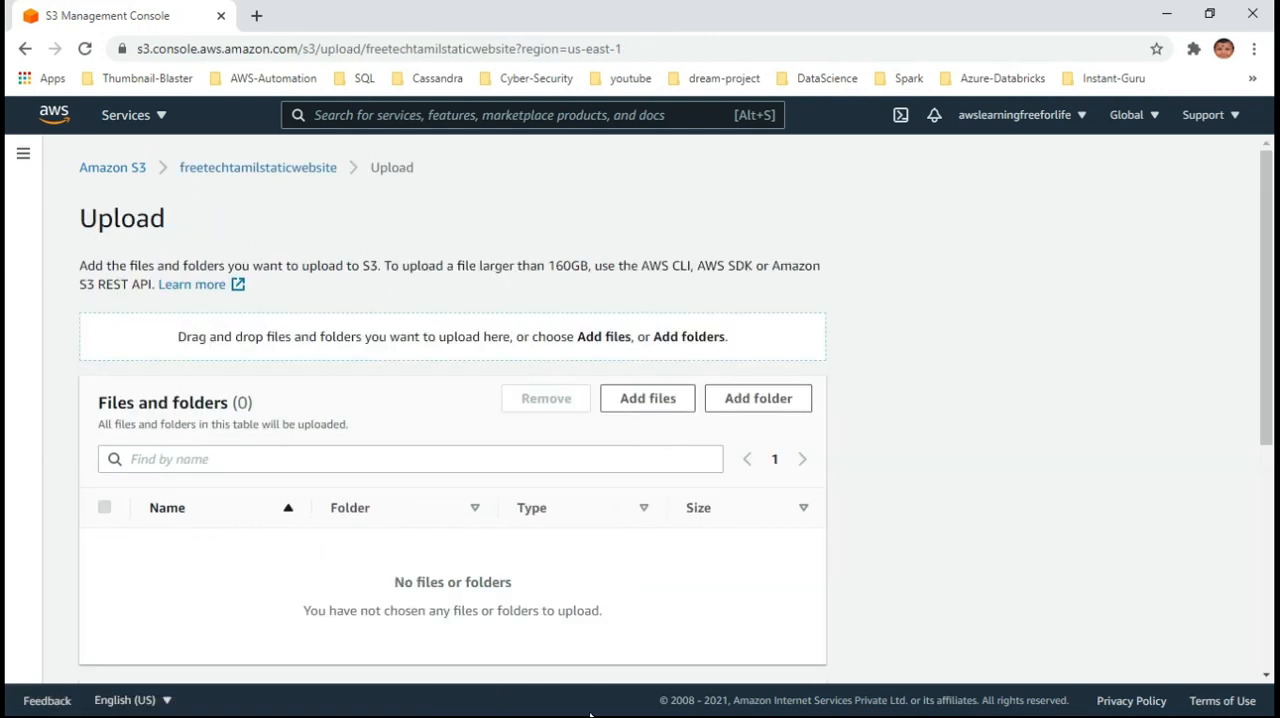
key(alt+Tab)
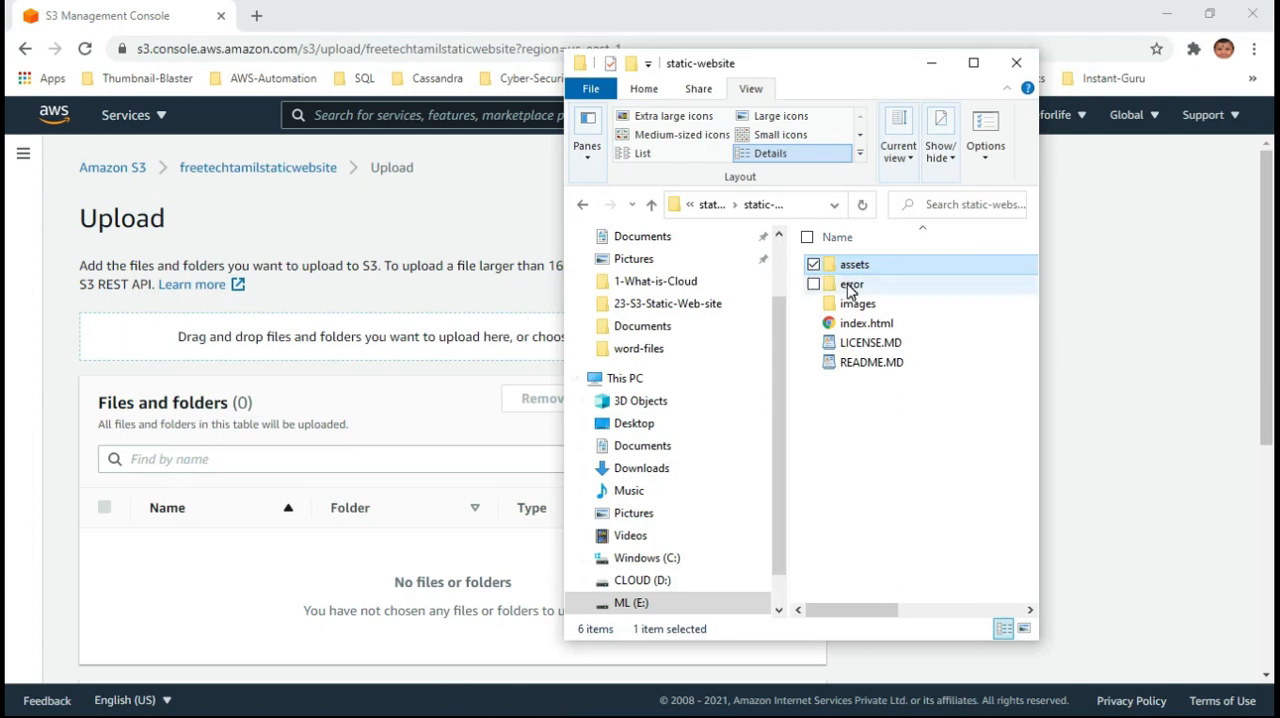
drag(848, 290, 474, 332)
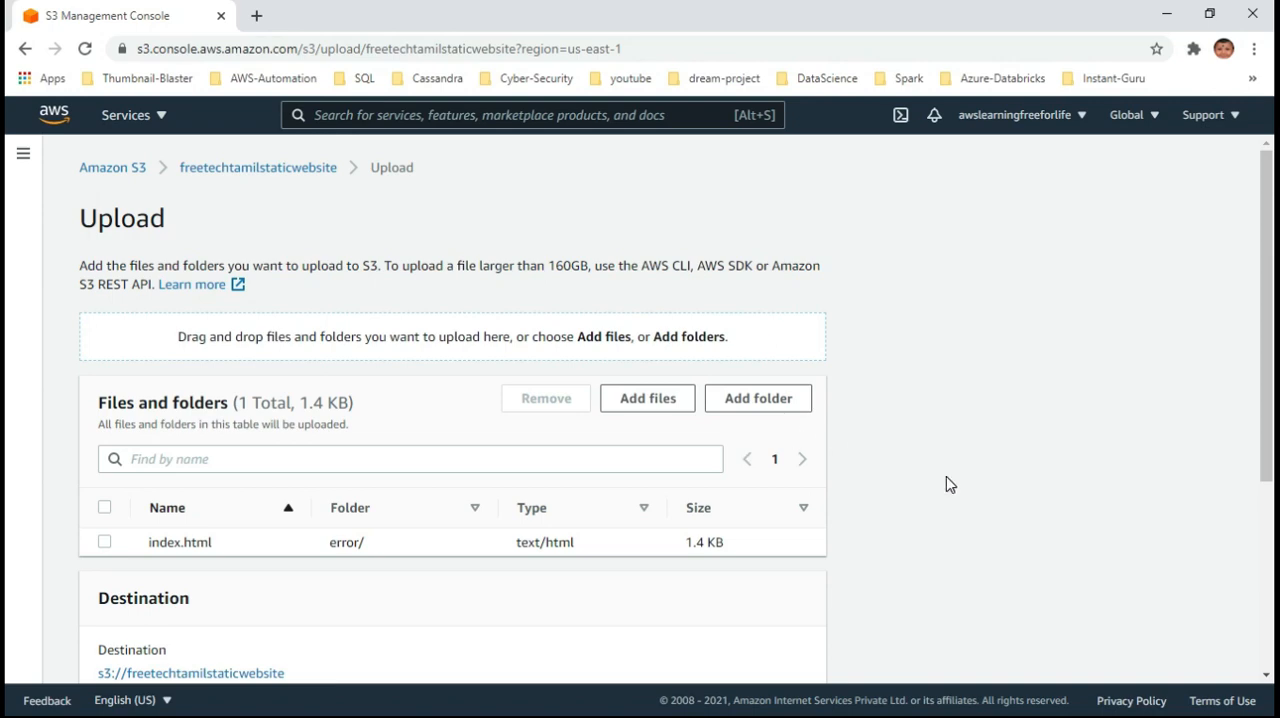
scroll(950, 485, down, 3)
click(782, 651)
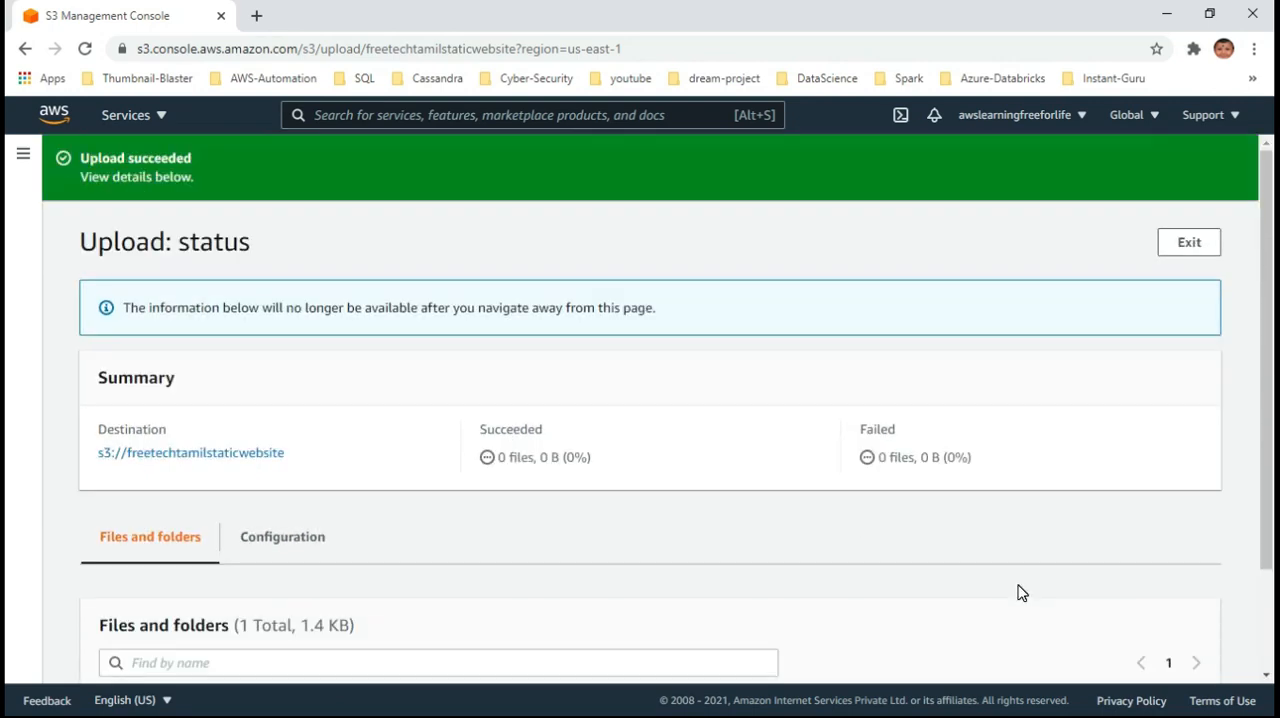
click(1188, 244)
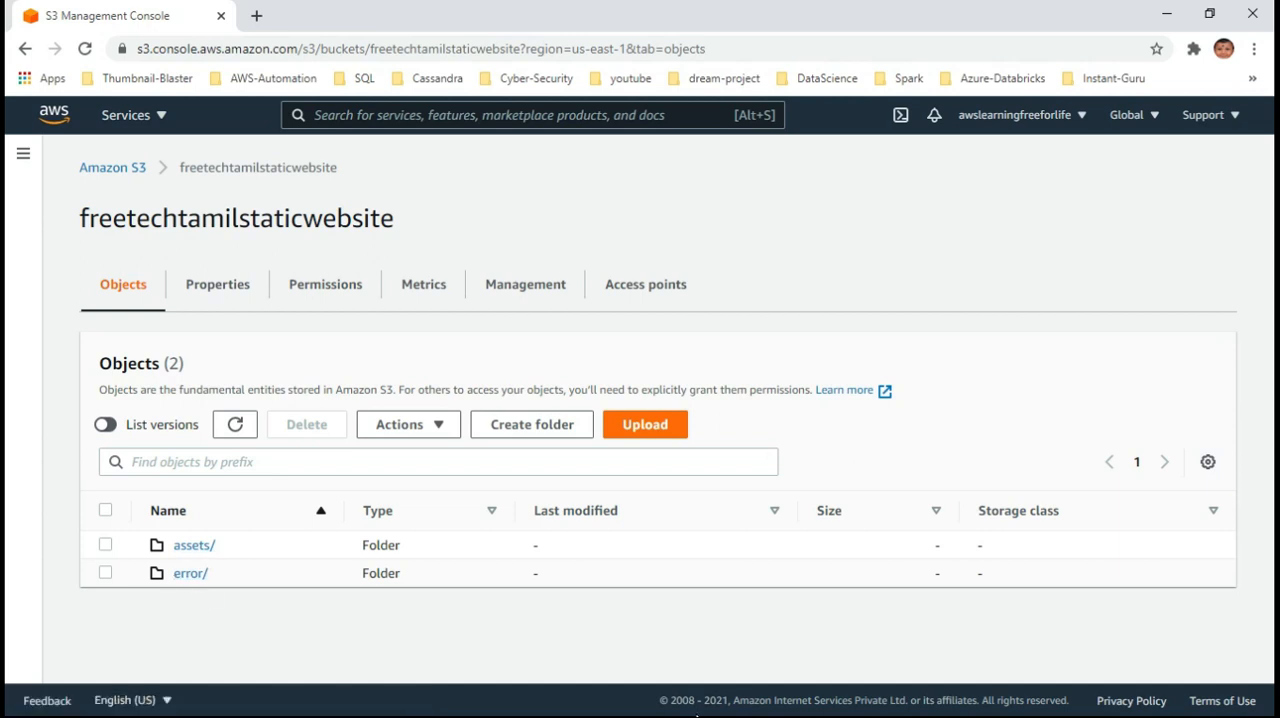
Upload the images folder from File Explorer to the bucket and return to the bucket's top-level objects
key(alt+Tab)
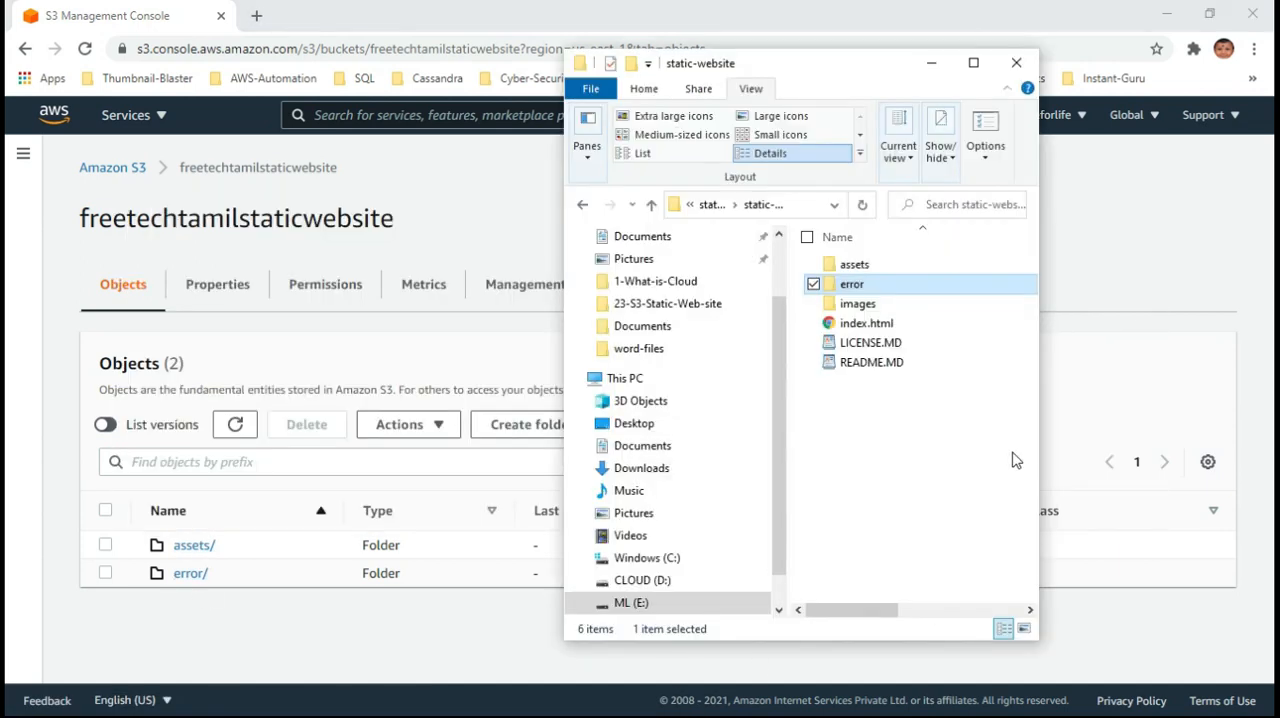
click(408, 617)
click(649, 434)
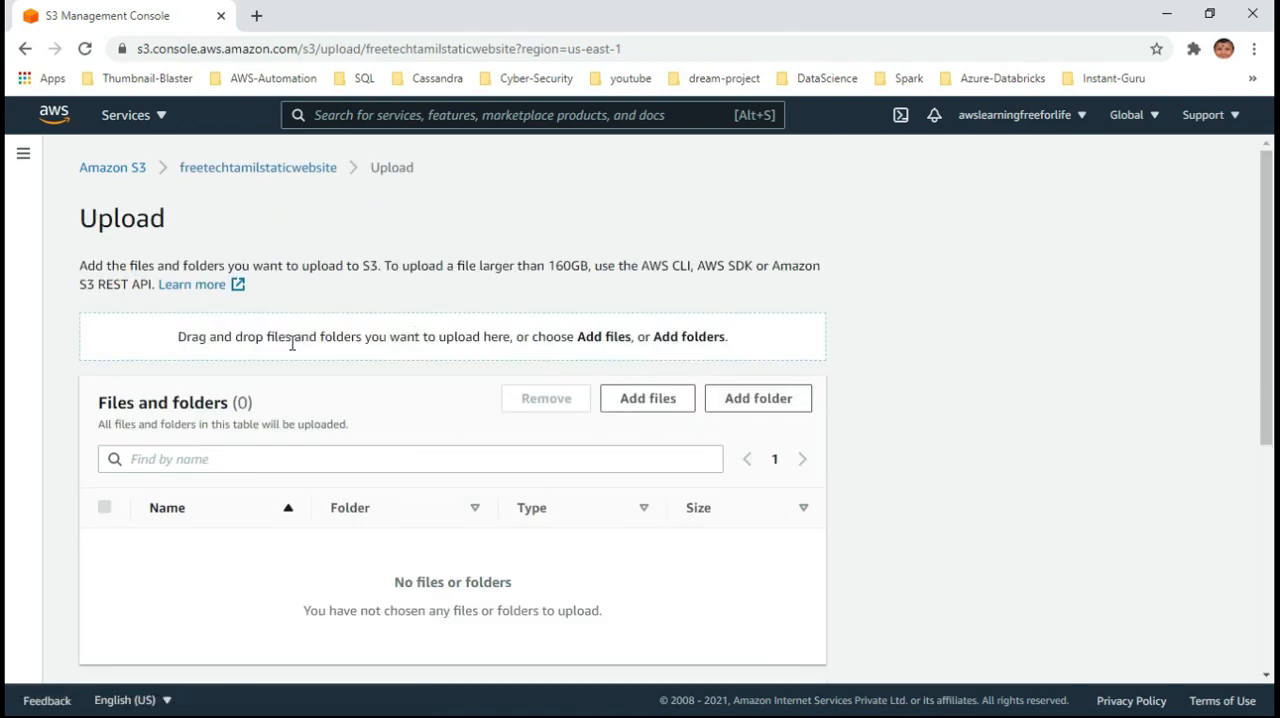
key(alt+Tab)
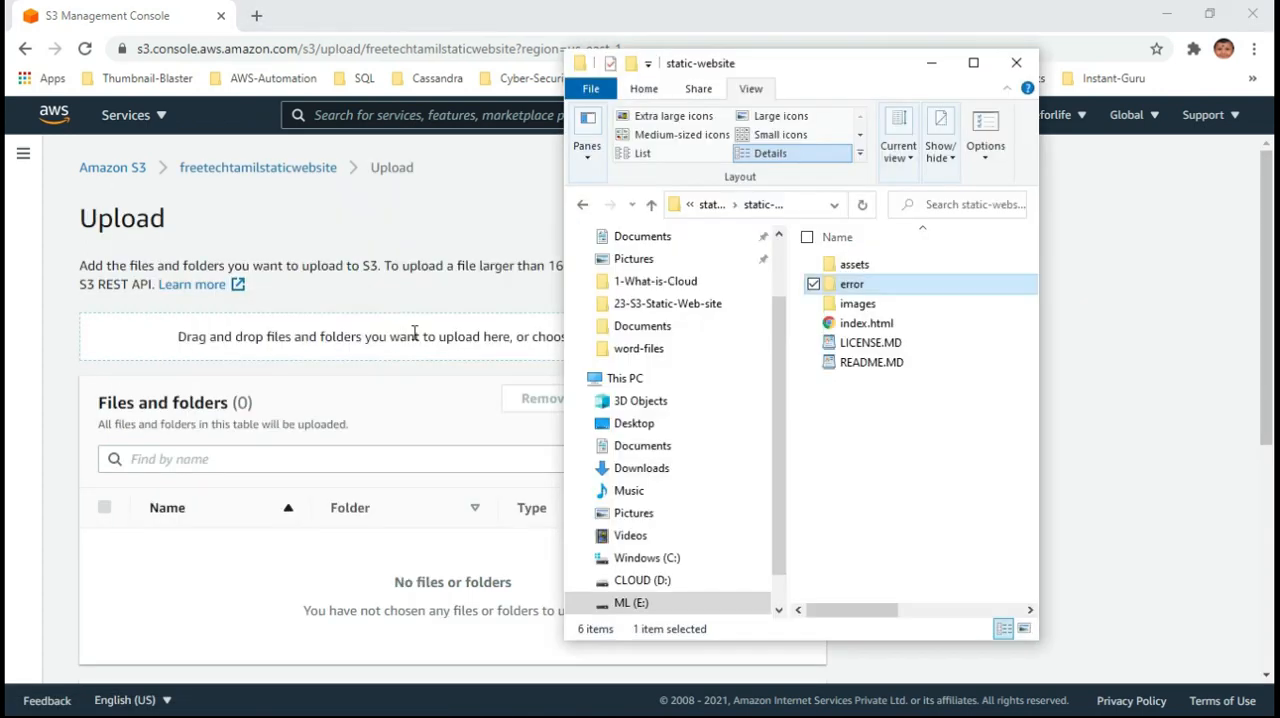
drag(857, 303, 452, 378)
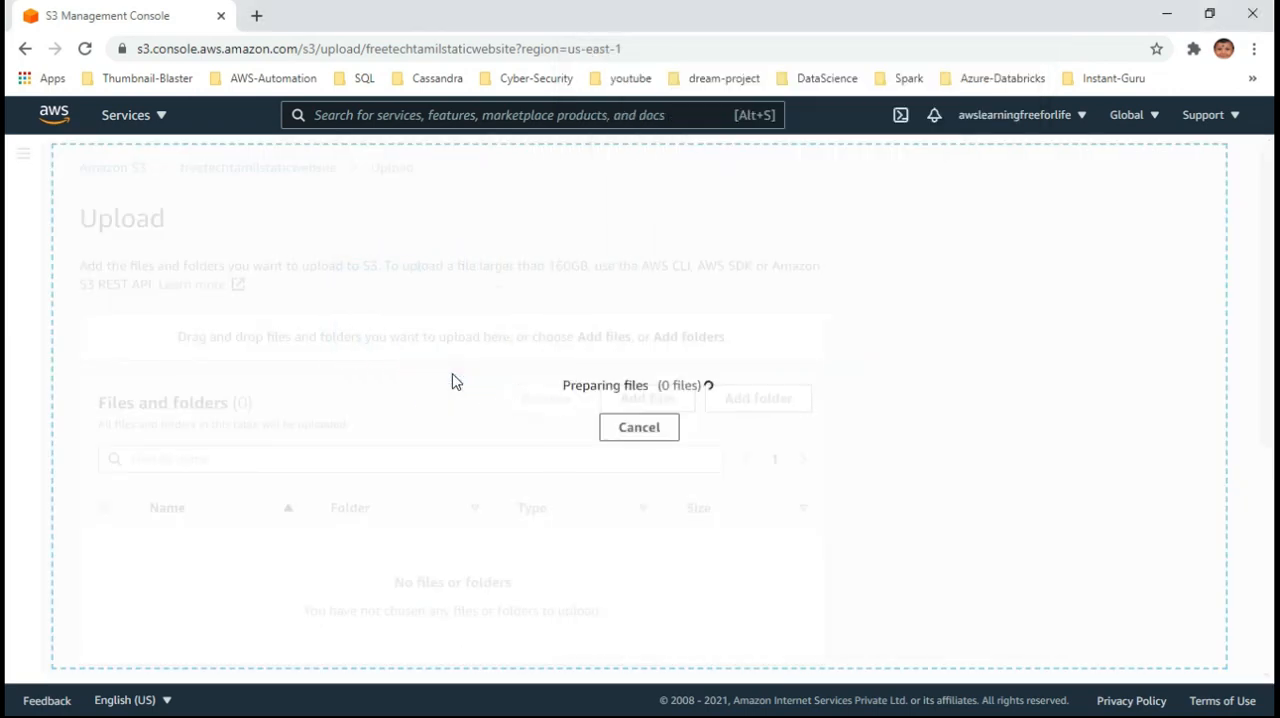
scroll(990, 497, down, 4)
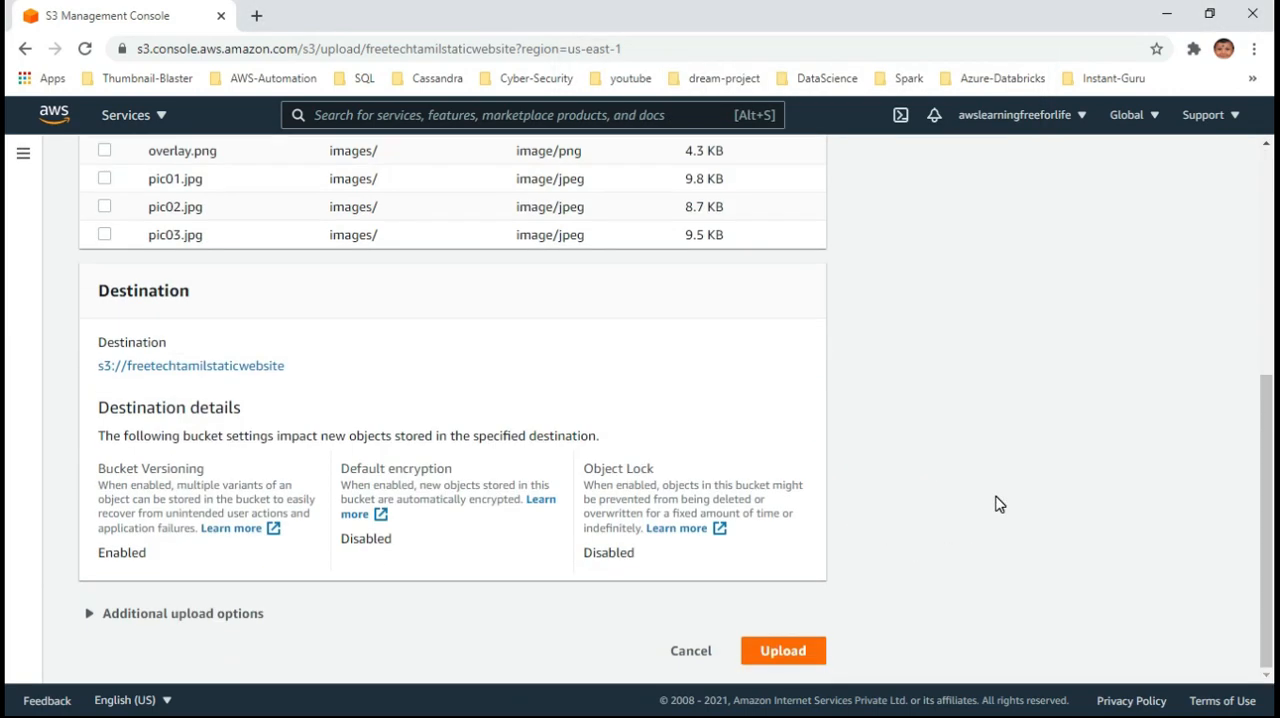
click(790, 660)
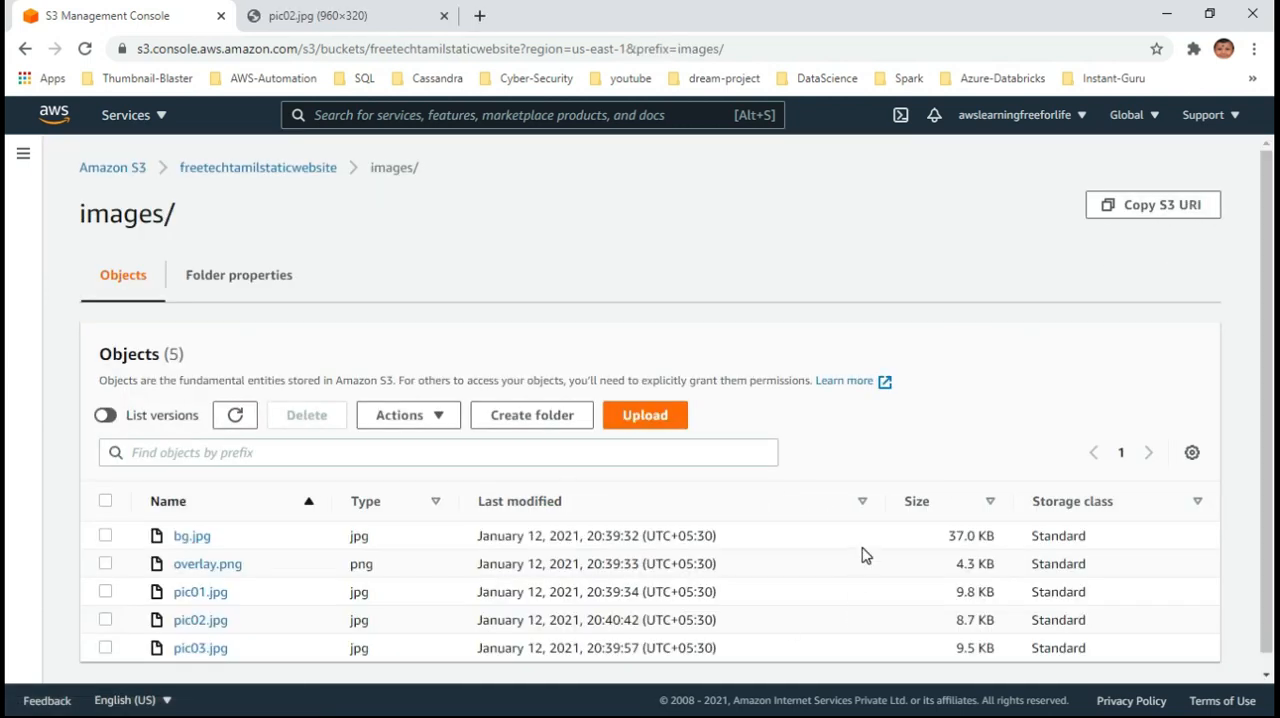
scroll(866, 556, down, 1)
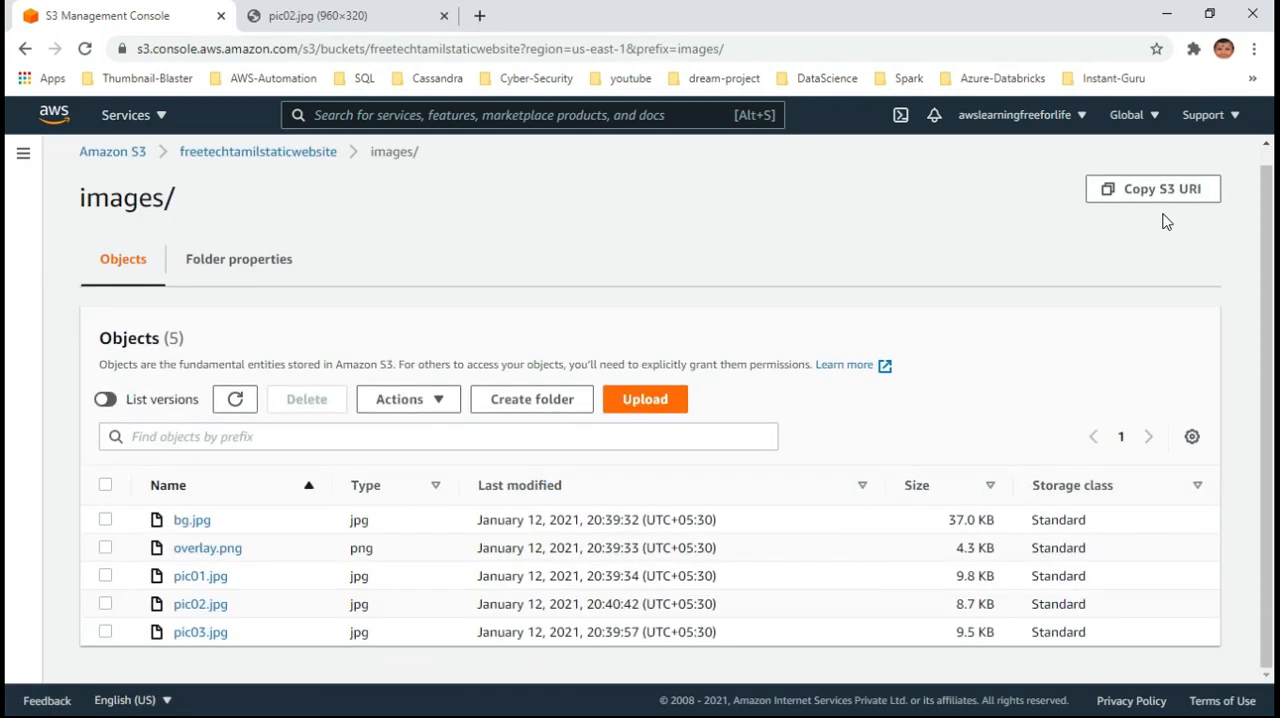
click(306, 153)
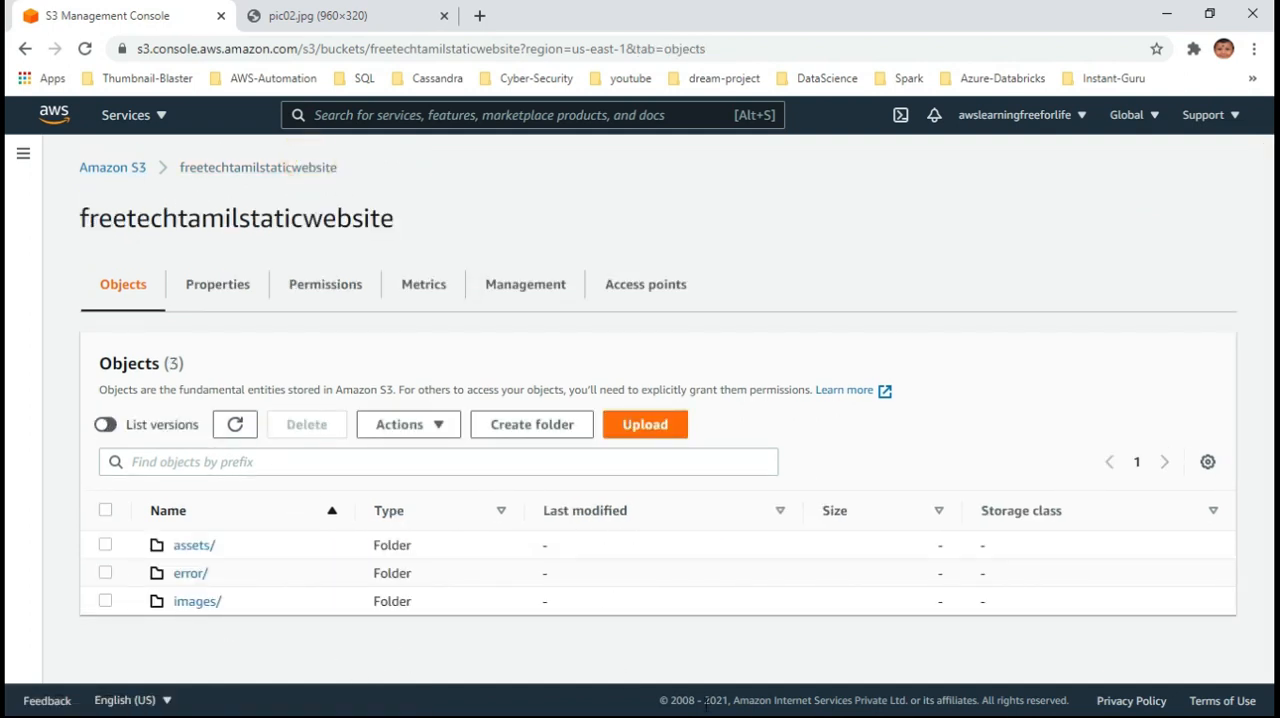
Upload index.html from the static-website folder in File Explorer to the bucket and return to its object list
click(603, 716)
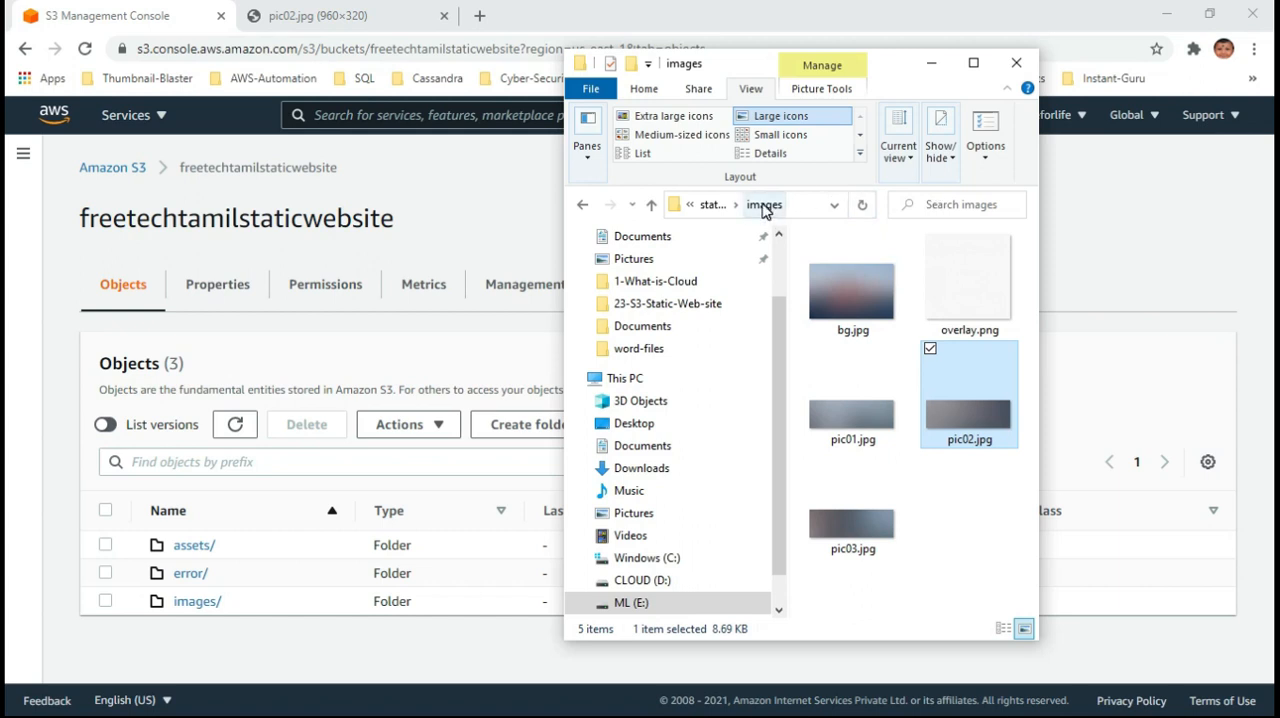
click(706, 205)
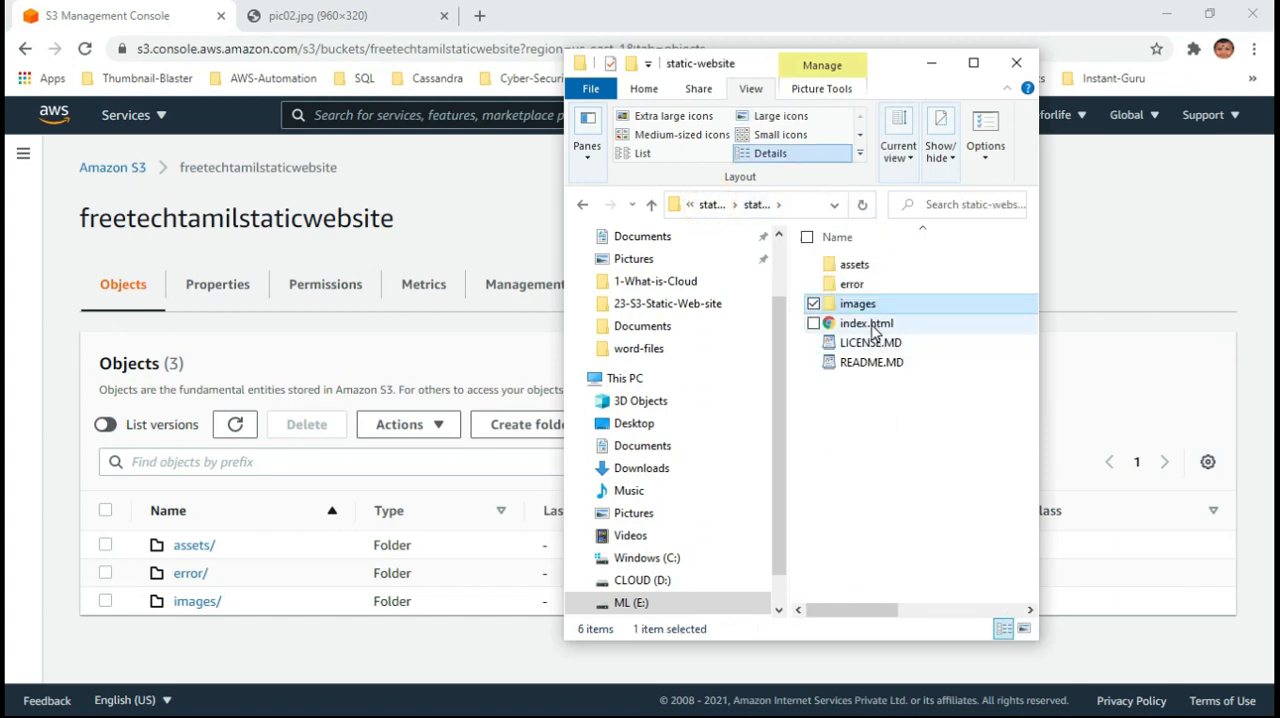
click(868, 327)
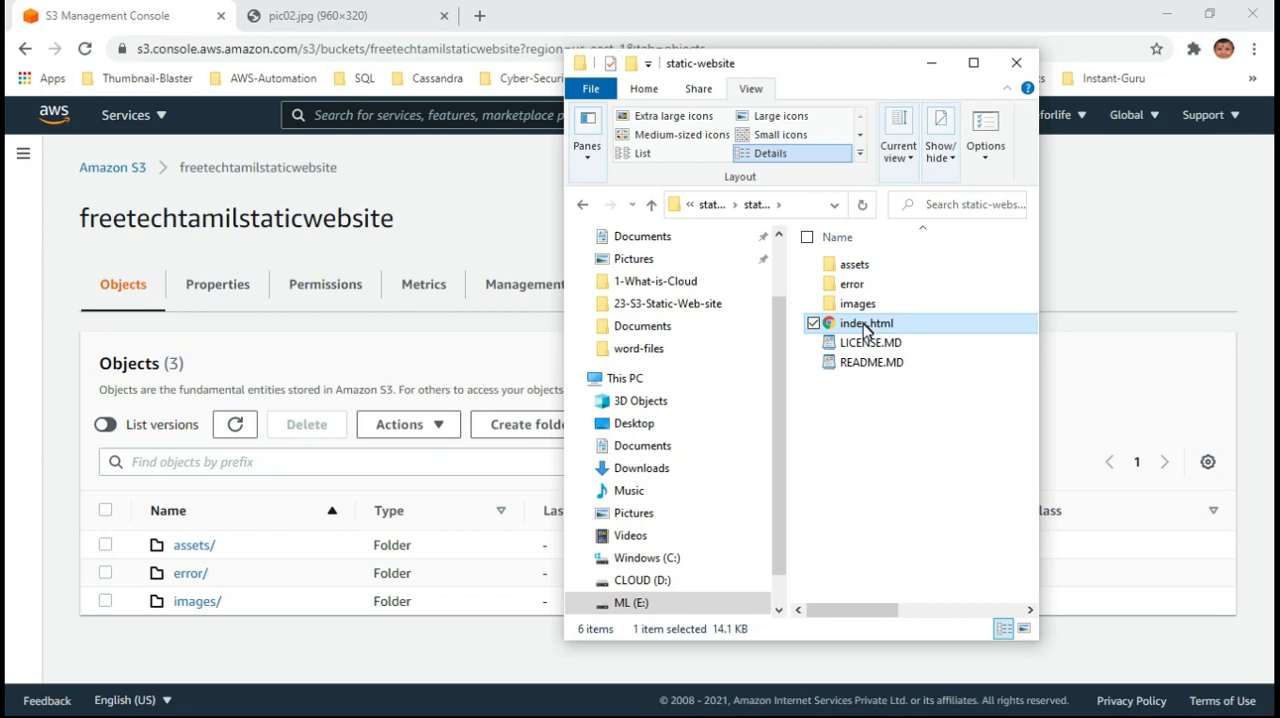
click(420, 340)
click(639, 432)
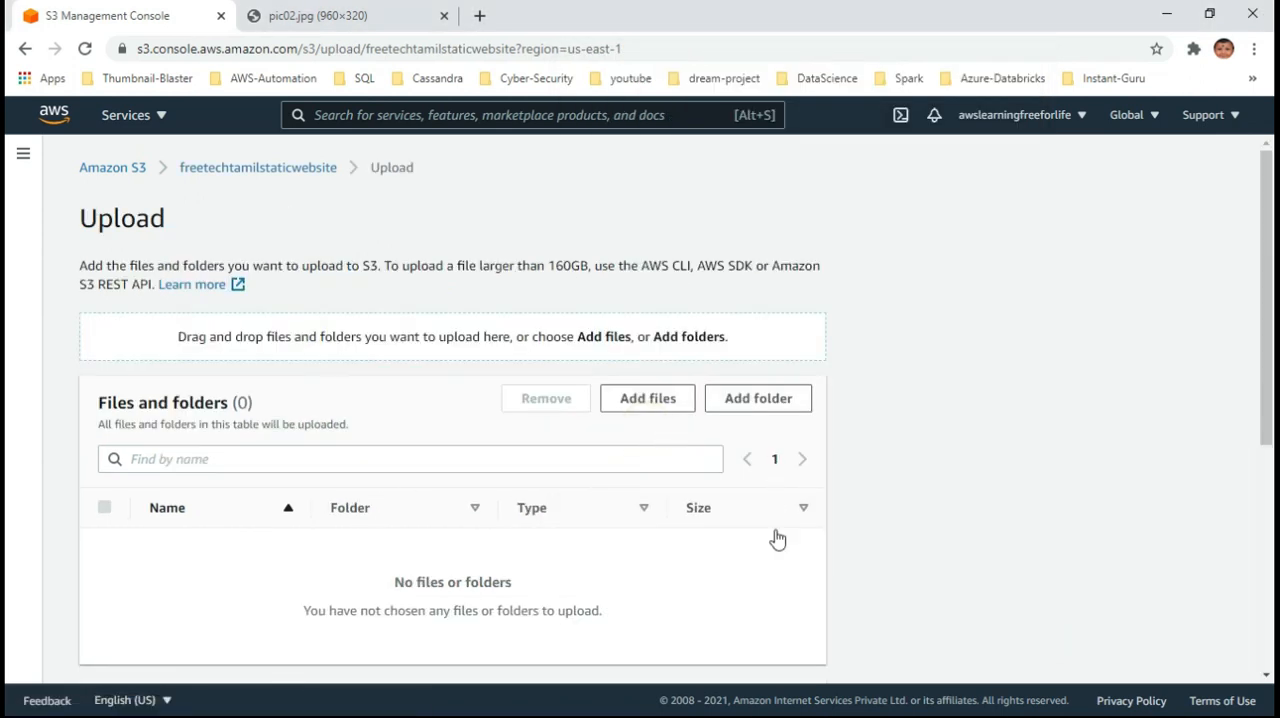
key(alt+Tab)
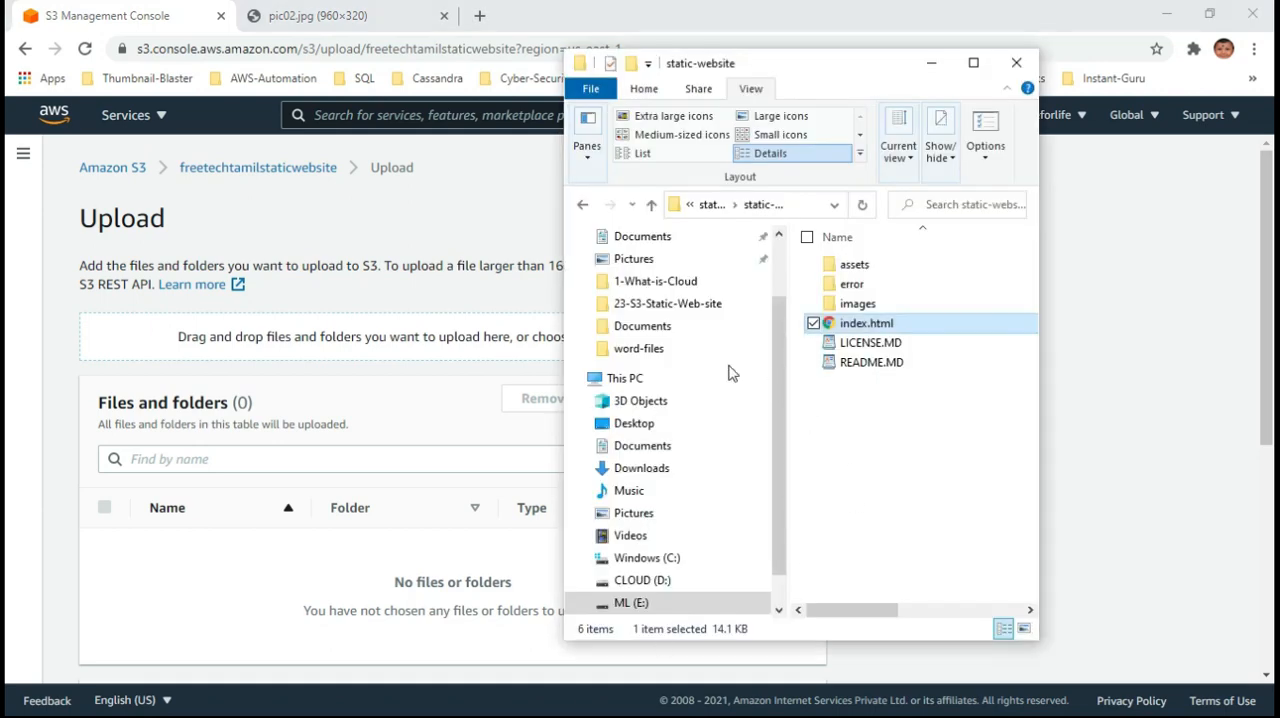
drag(848, 325, 468, 362)
scroll(949, 598, down, 3)
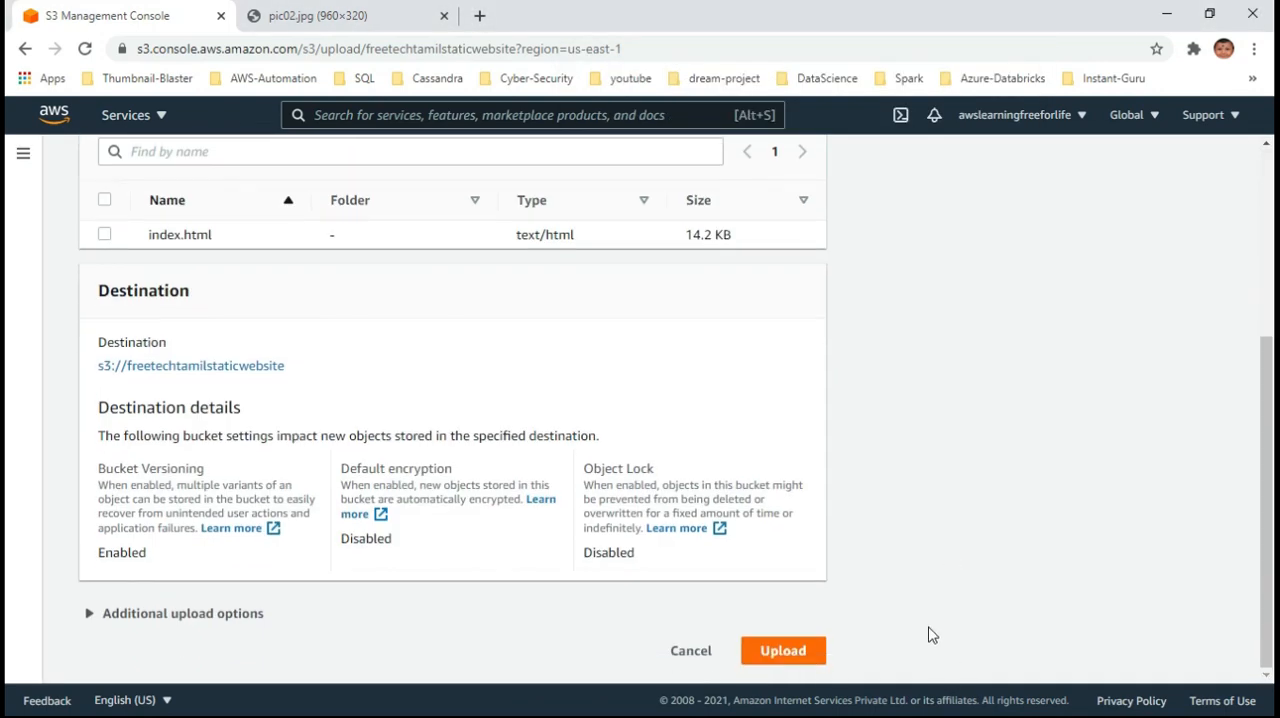
click(780, 652)
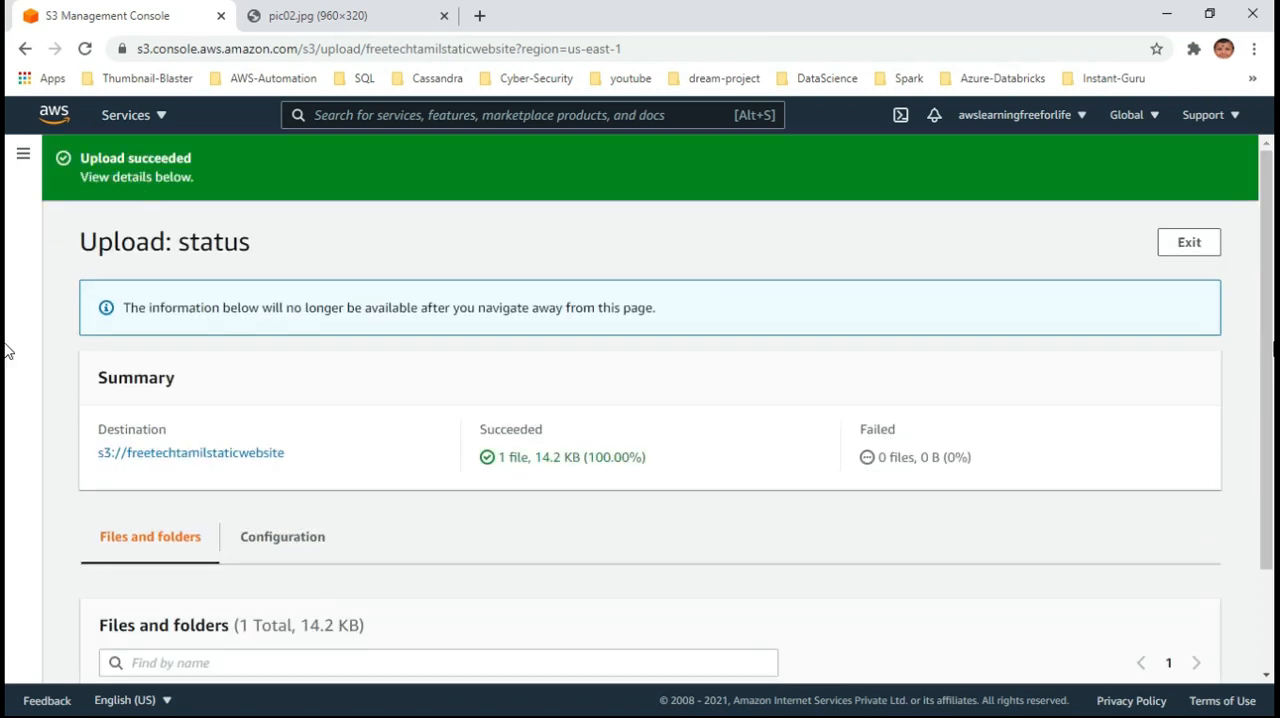
click(1189, 243)
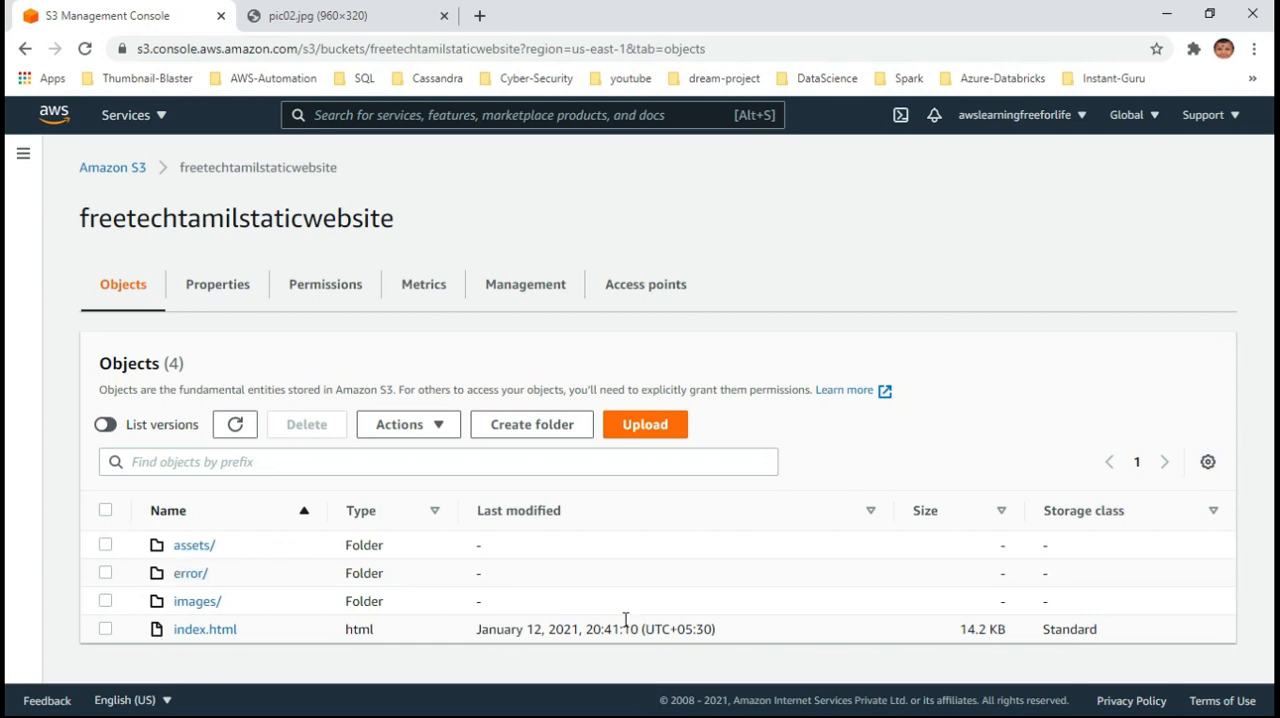
Go back to the list of all buckets, select freetechtamilstaticwebsite and reopen it
click(105, 169)
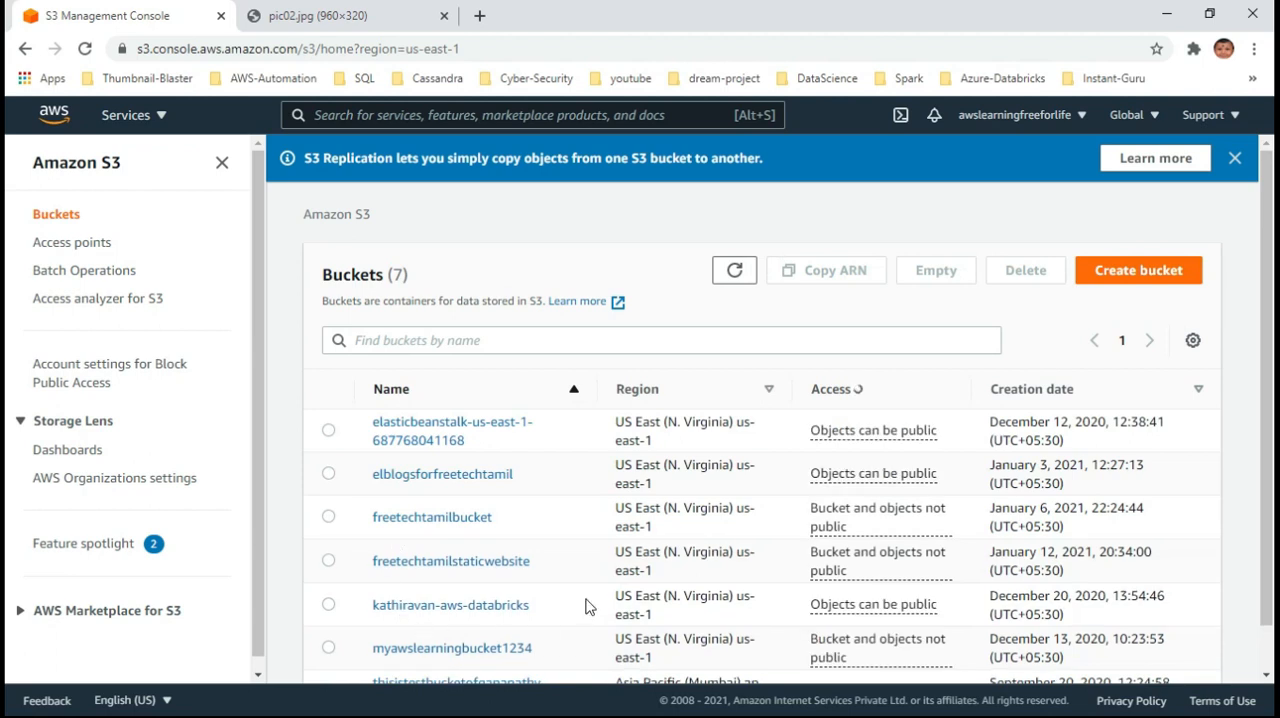
click(329, 562)
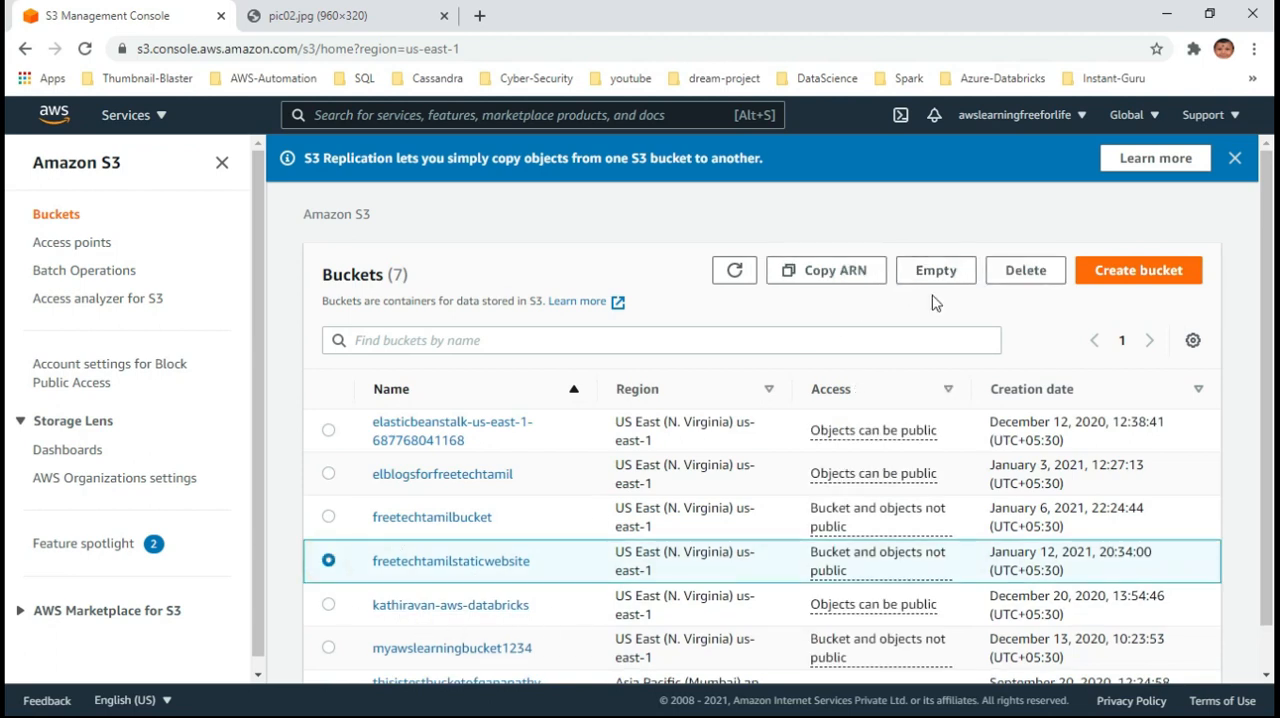
click(444, 566)
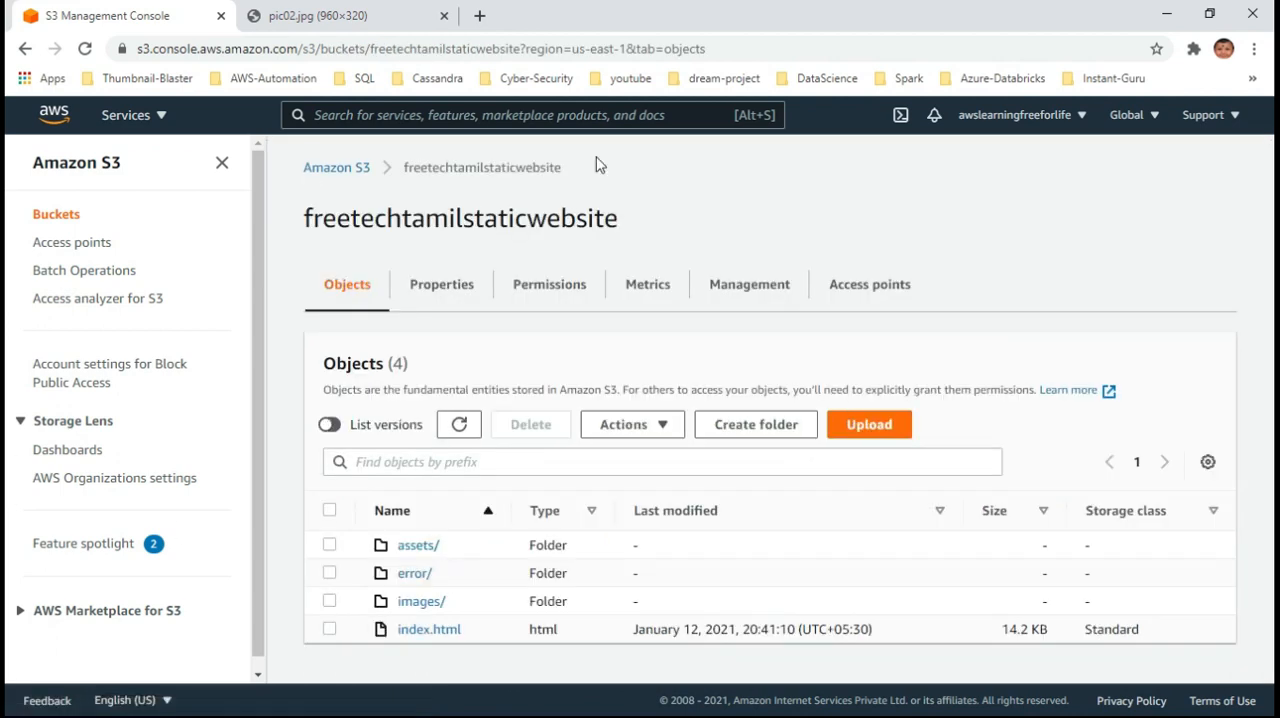
Edit static website hosting in the bucket's properties, enable it, and try to save without specifying any documents
click(441, 286)
scroll(892, 544, down, 6)
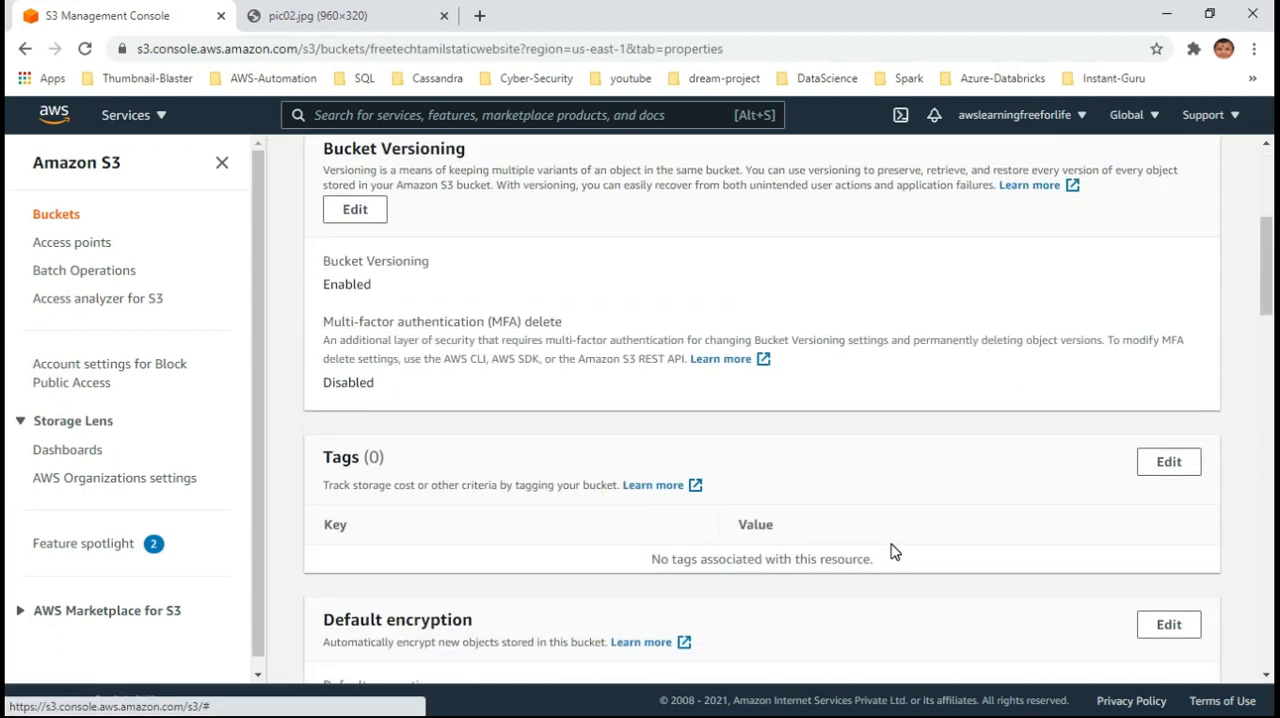
scroll(892, 544, down, 10)
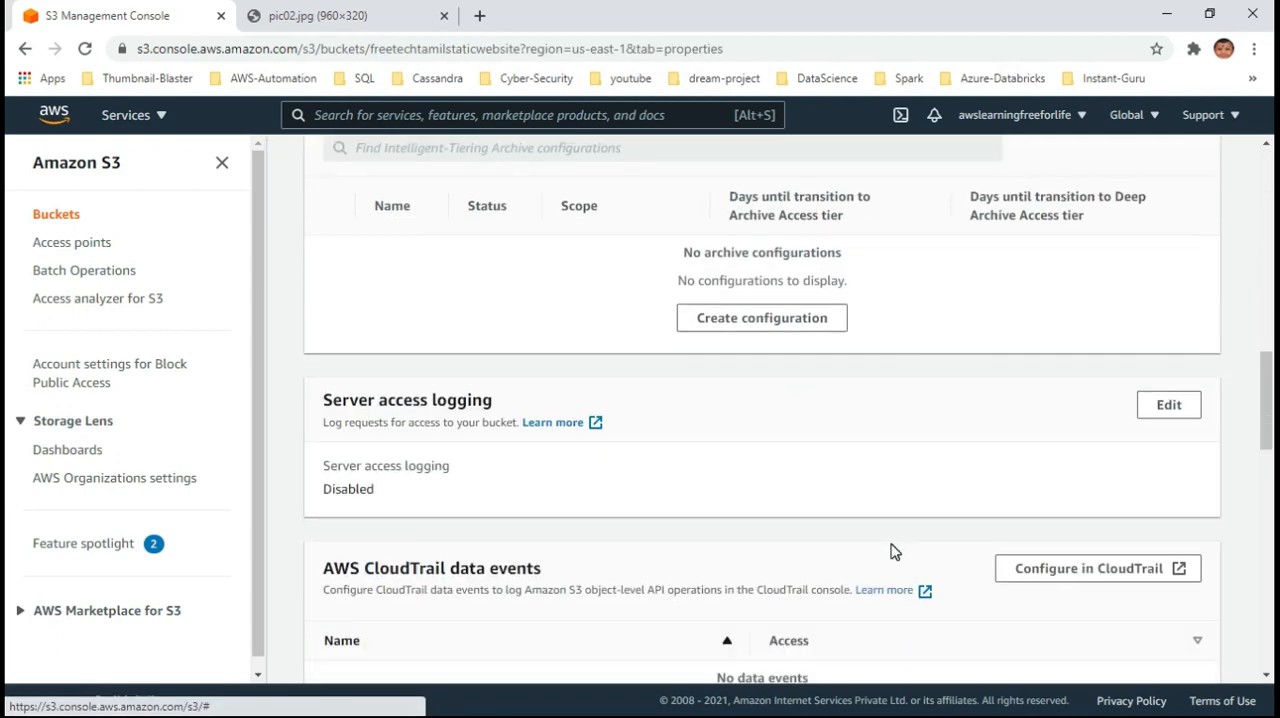
scroll(893, 552, down, 10)
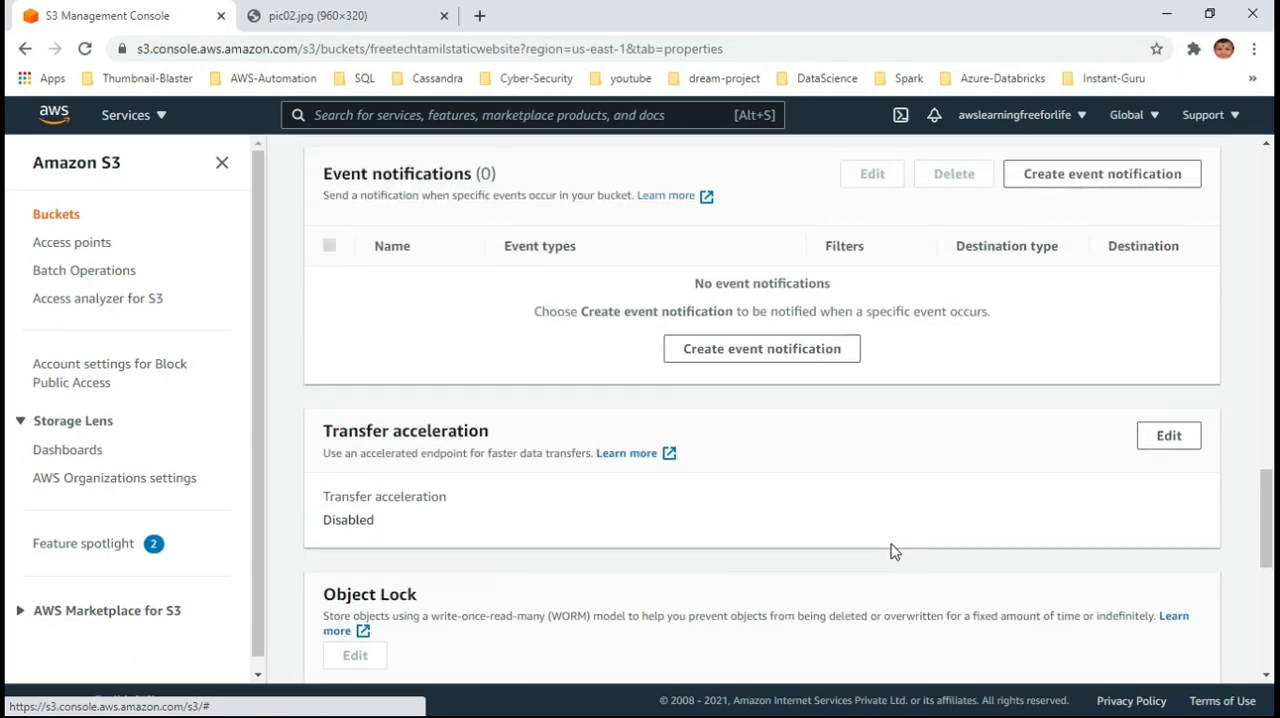
scroll(892, 548, up, 6)
scroll(892, 548, down, 6)
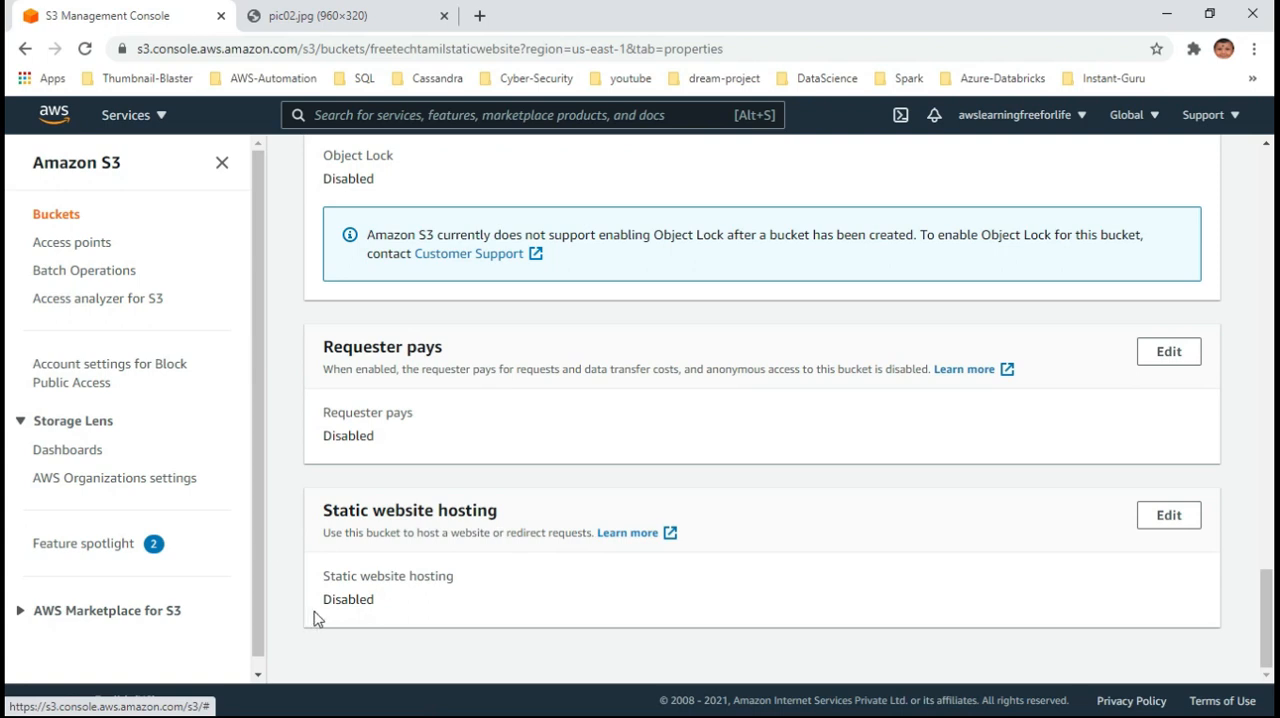
click(1174, 520)
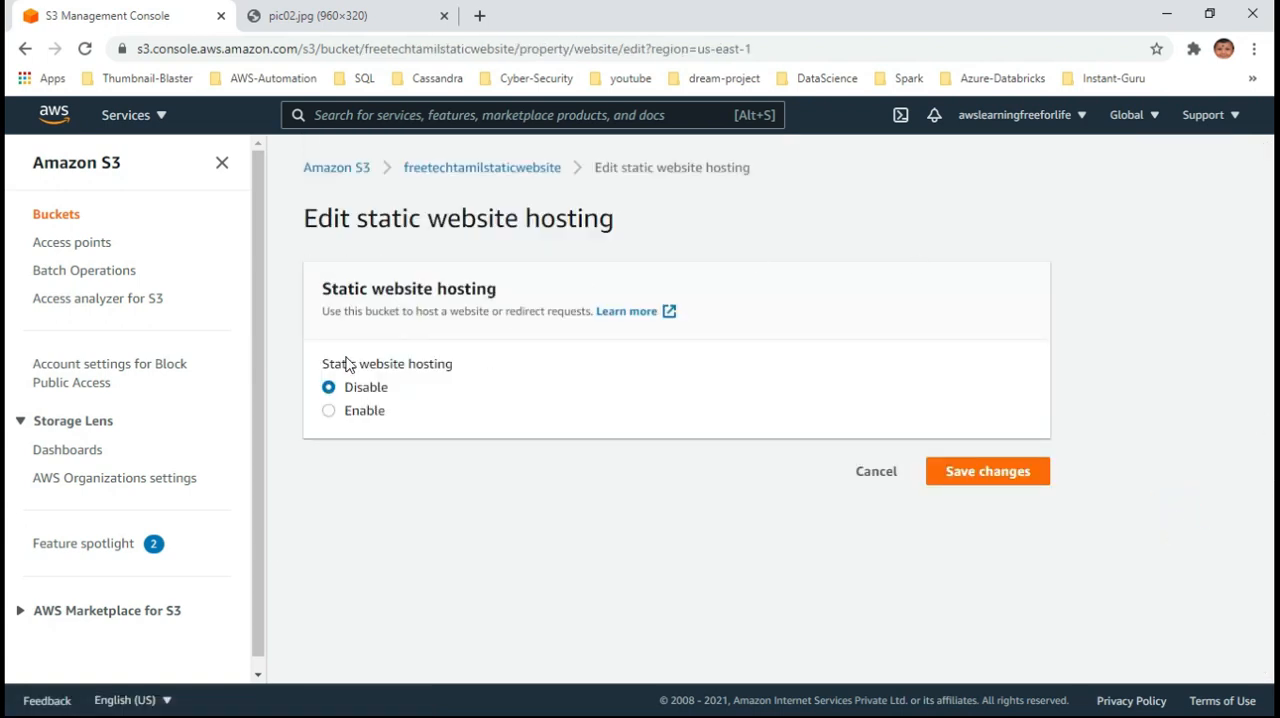
click(330, 410)
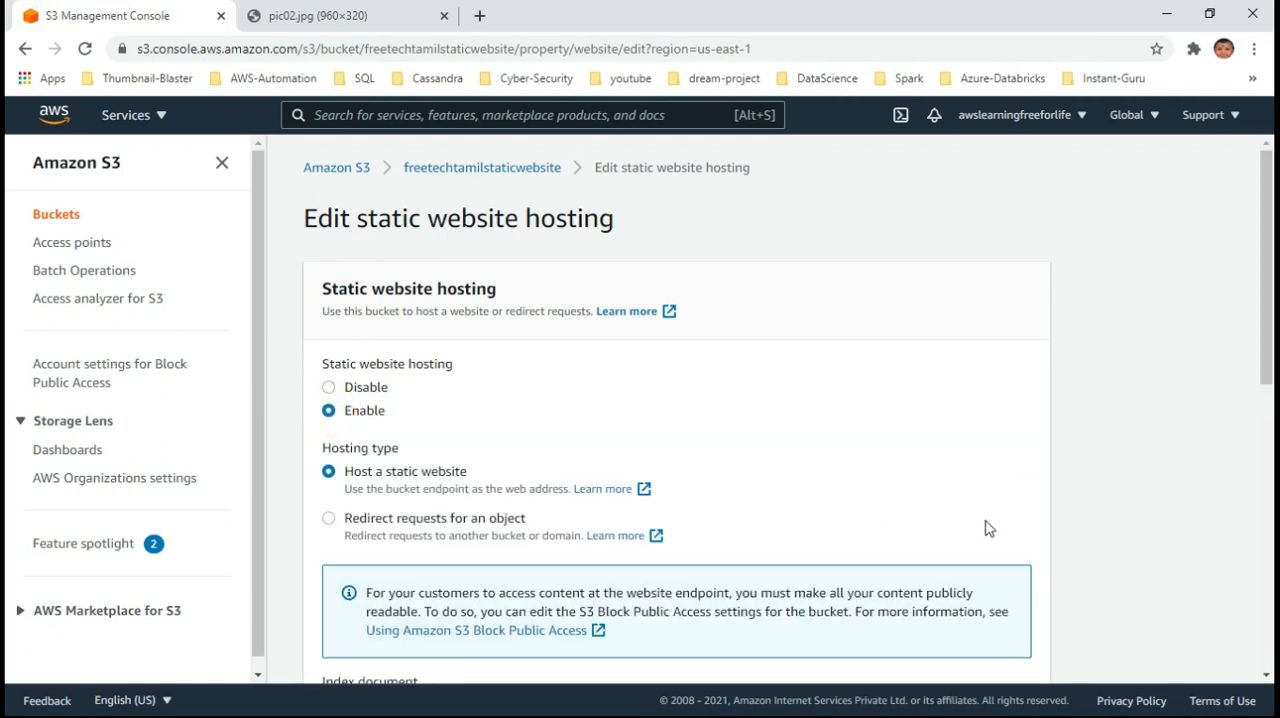
scroll(960, 530, down, 7)
click(1011, 658)
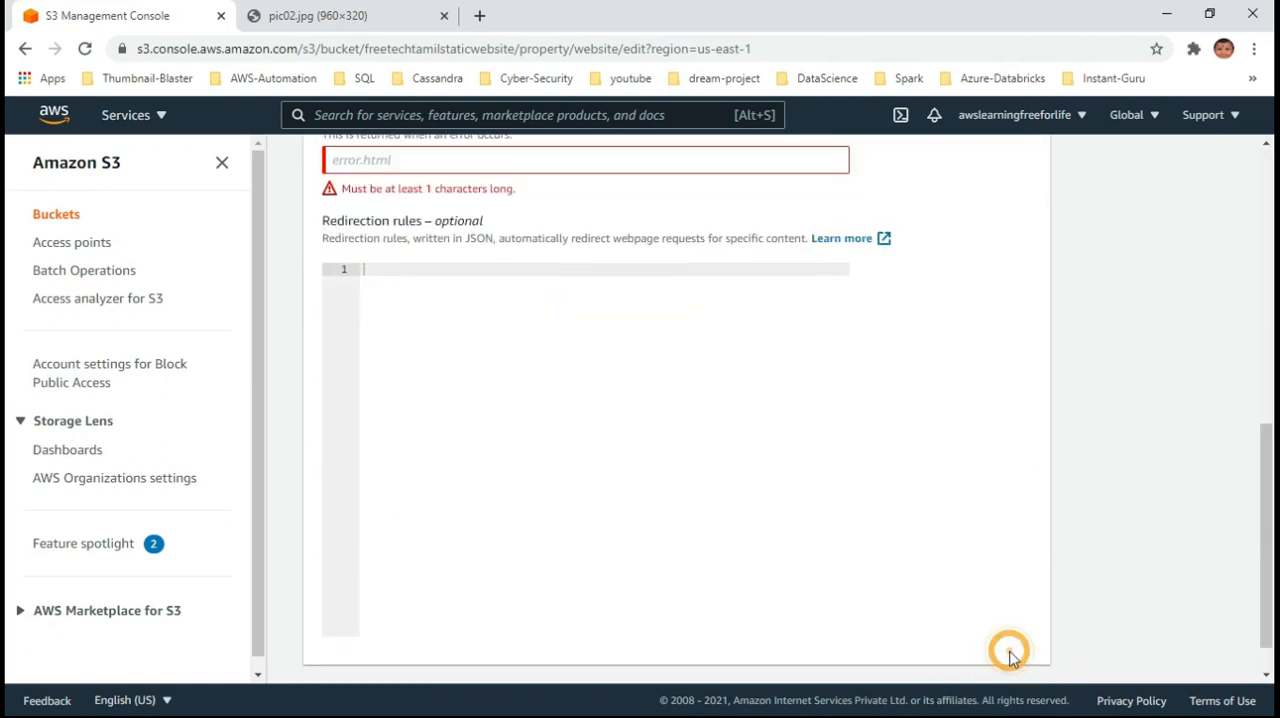
Set the index document of the static website to index.html
scroll(906, 431, up, 3)
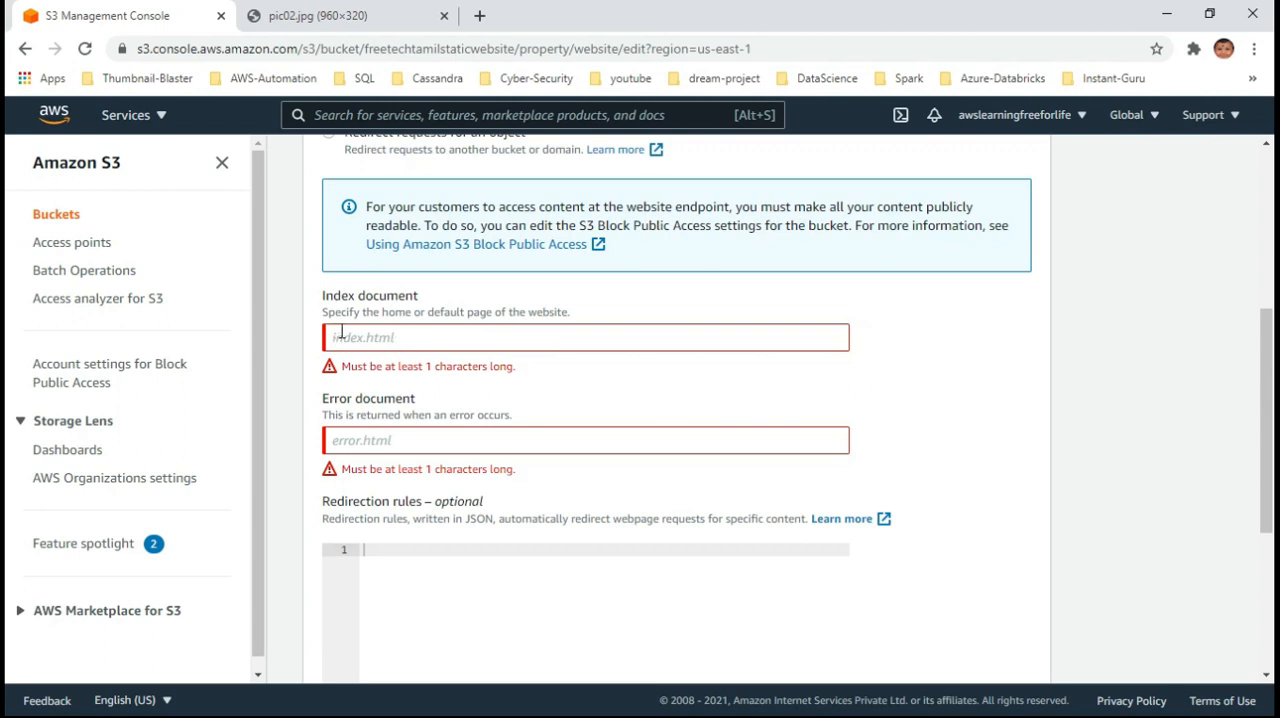
click(421, 337)
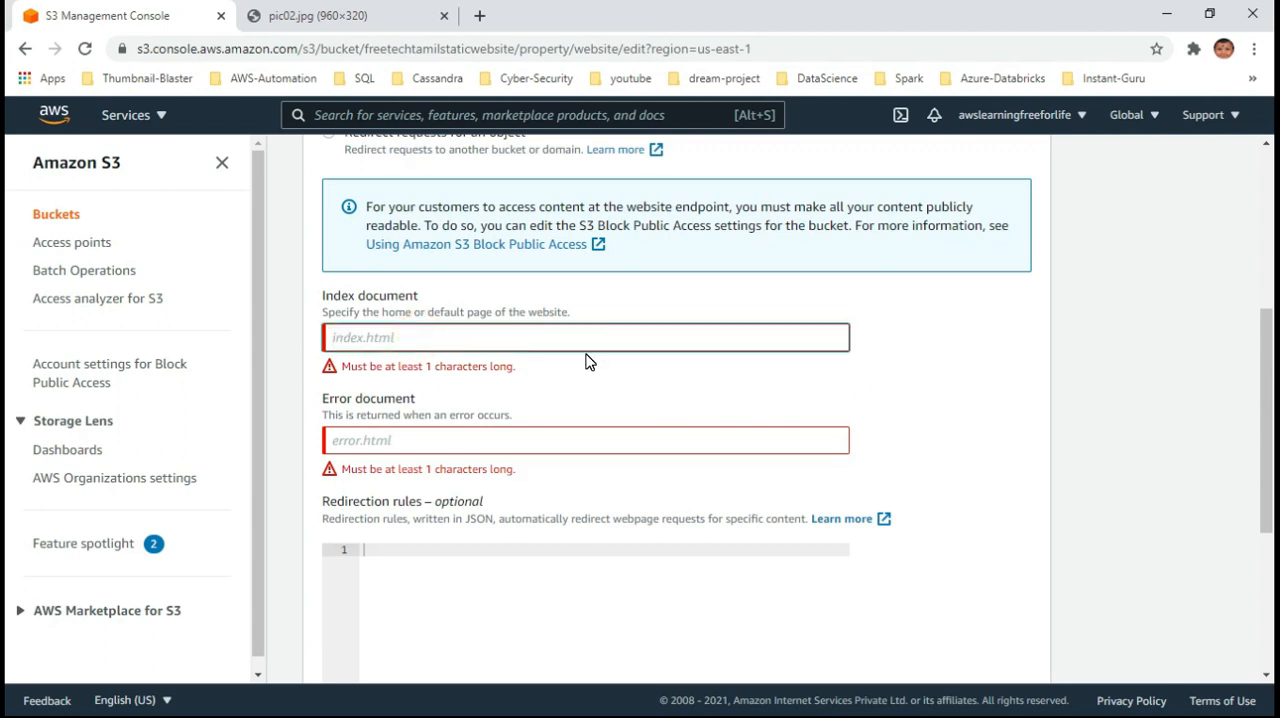
text(index.html)
click(908, 366)
Set the error document to error/index.html and save the static website hosting changes
click(381, 415)
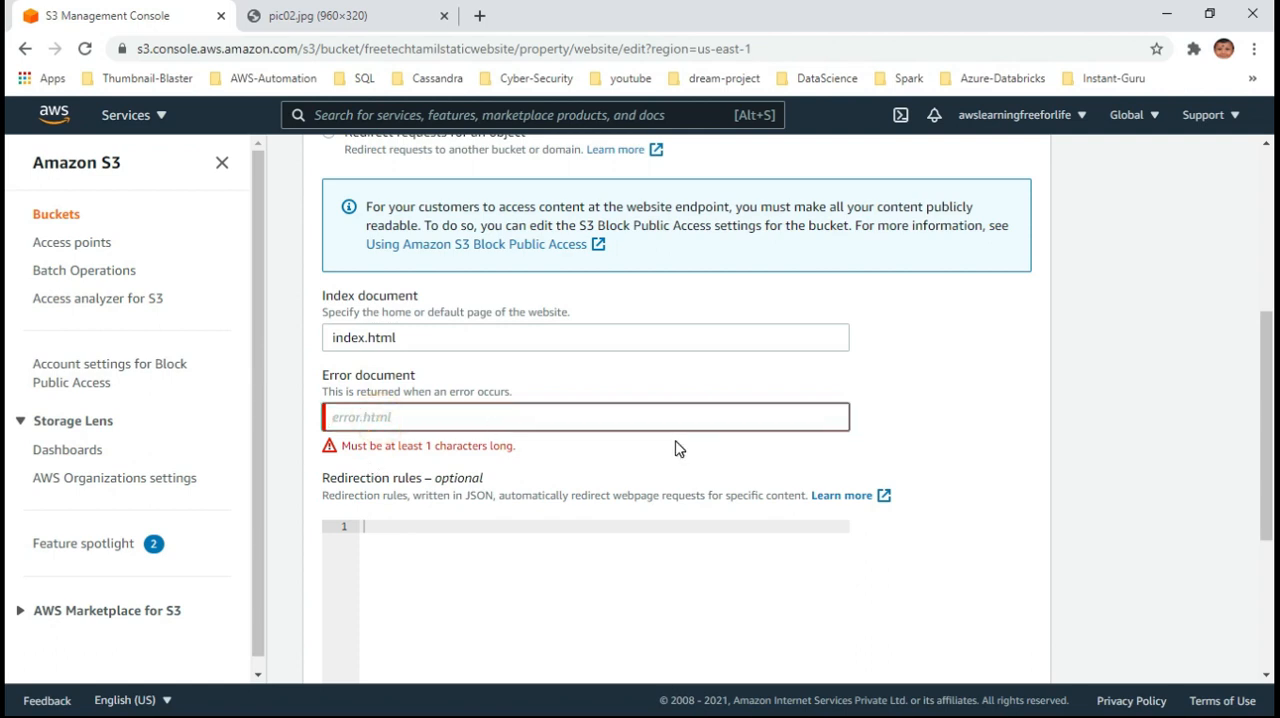
text(e)
click(1016, 377)
scroll(1055, 445, down, 1)
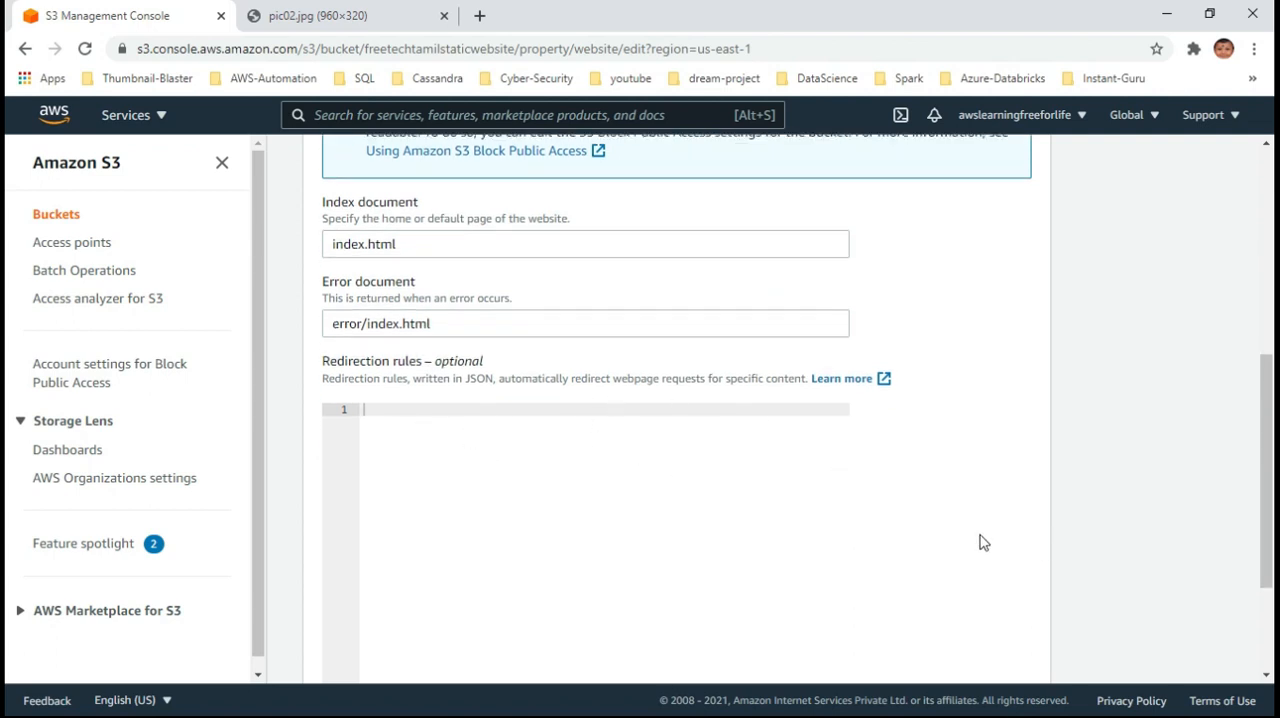
scroll(769, 514, down, 2)
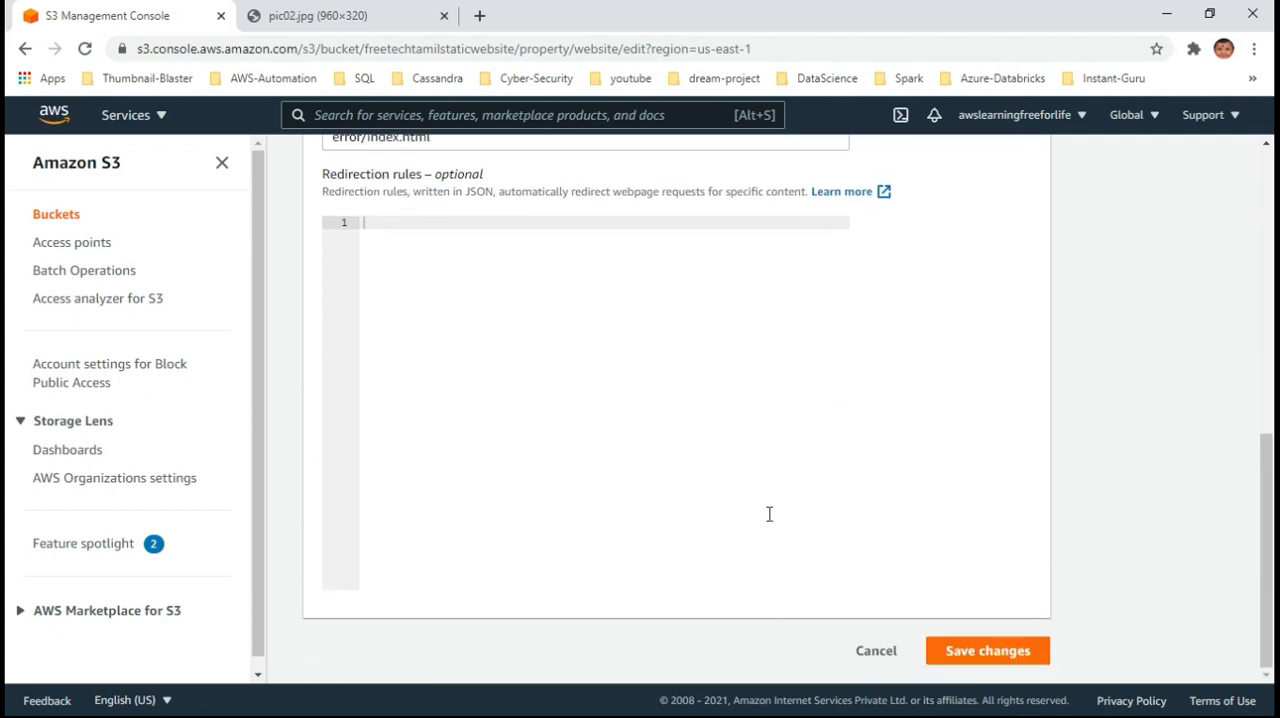
click(1012, 660)
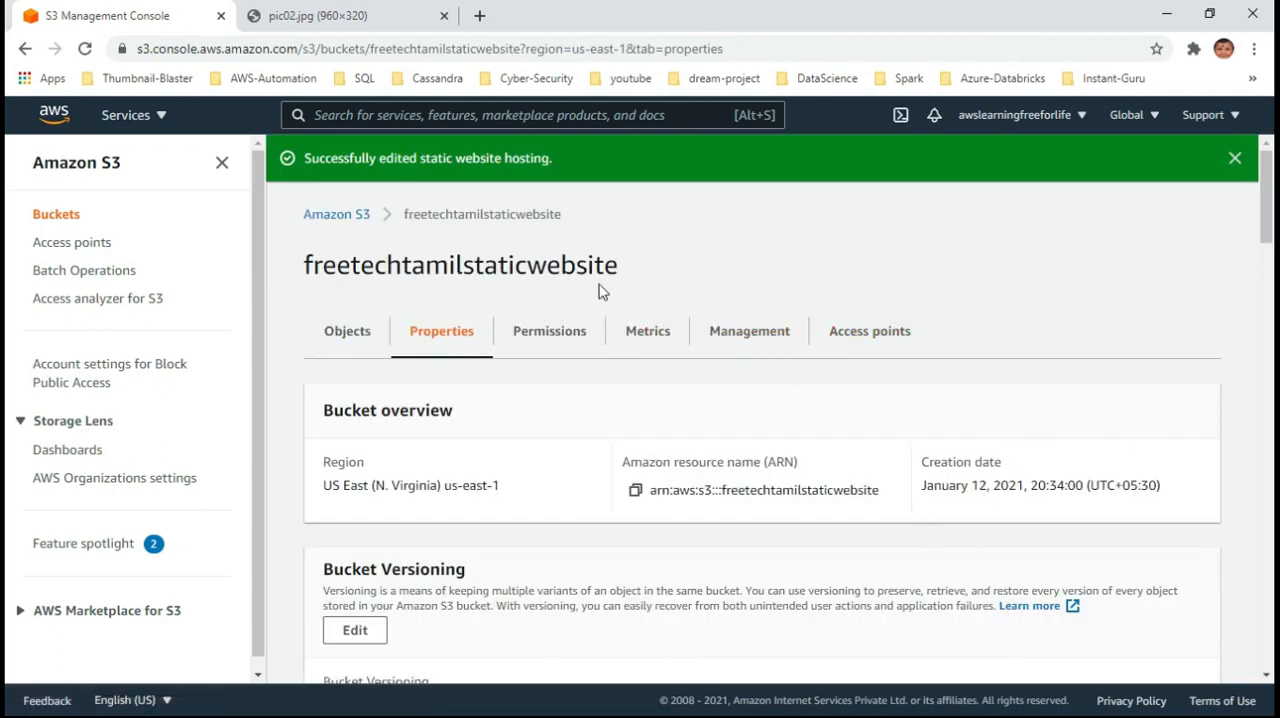
Review the bucket's objects, its entry in the bucket list, and its management and access point settings, ending at the objects
click(337, 340)
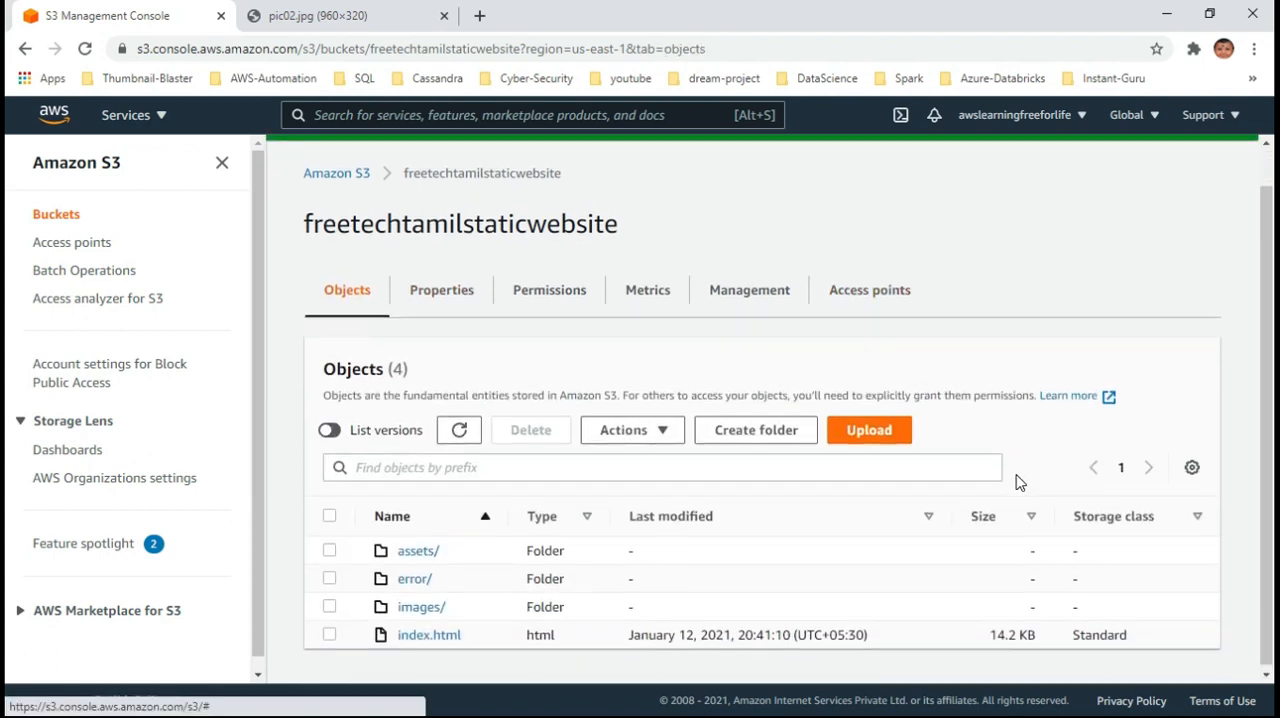
click(346, 214)
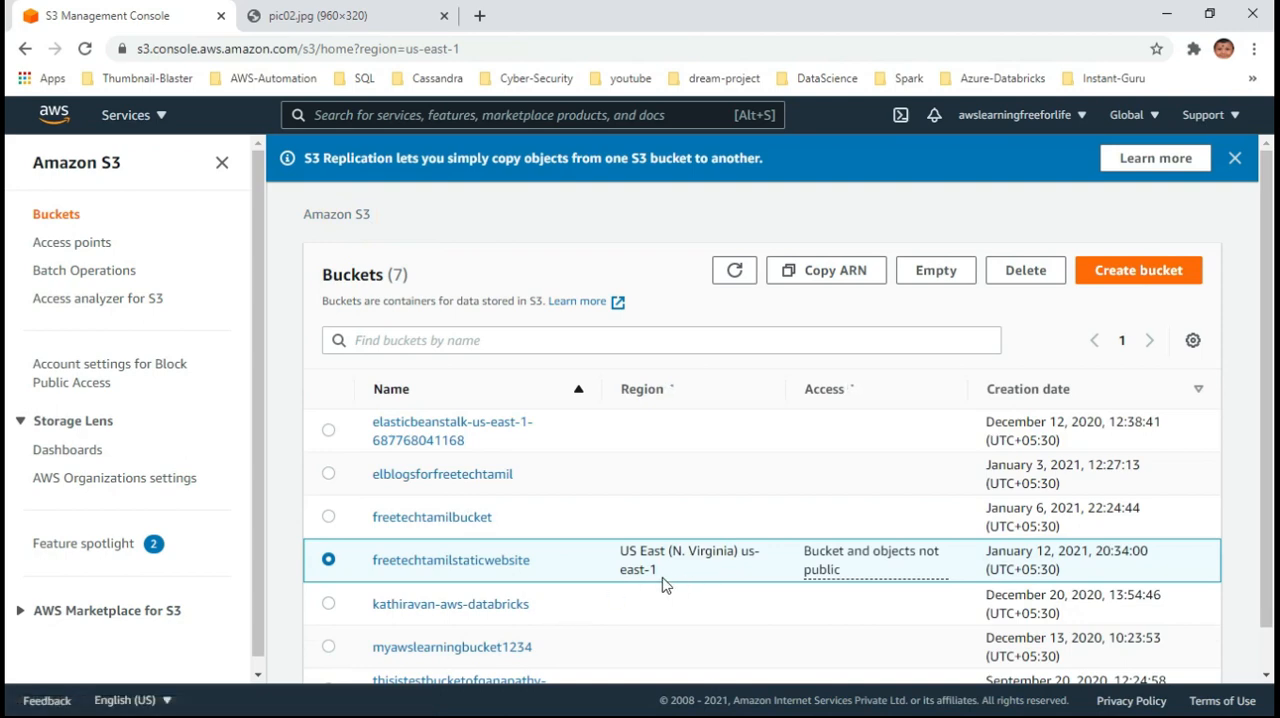
click(462, 563)
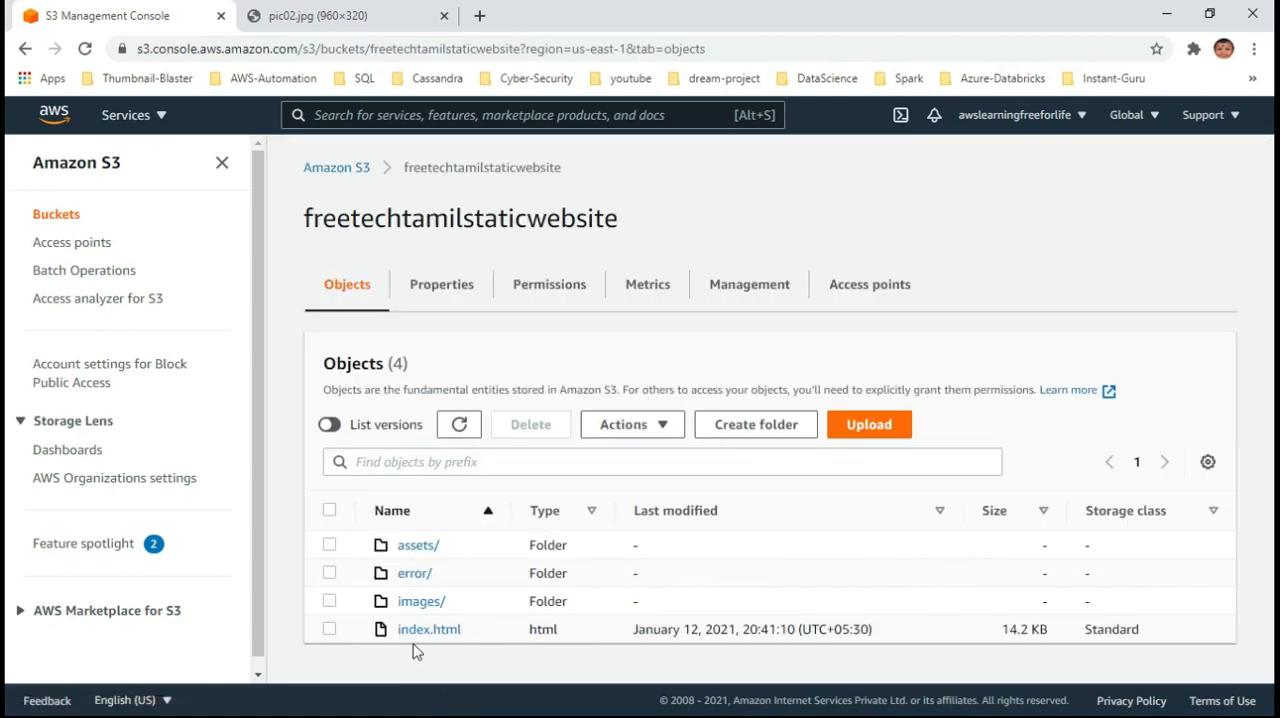
click(651, 285)
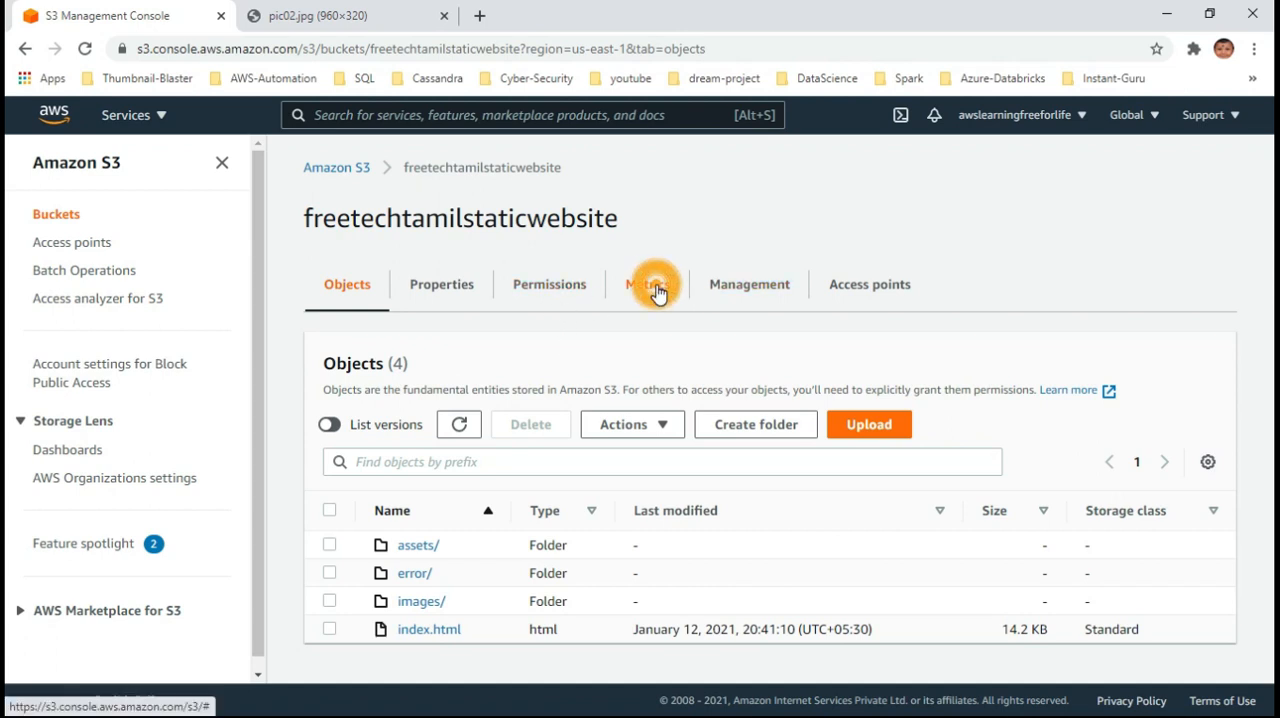
click(752, 290)
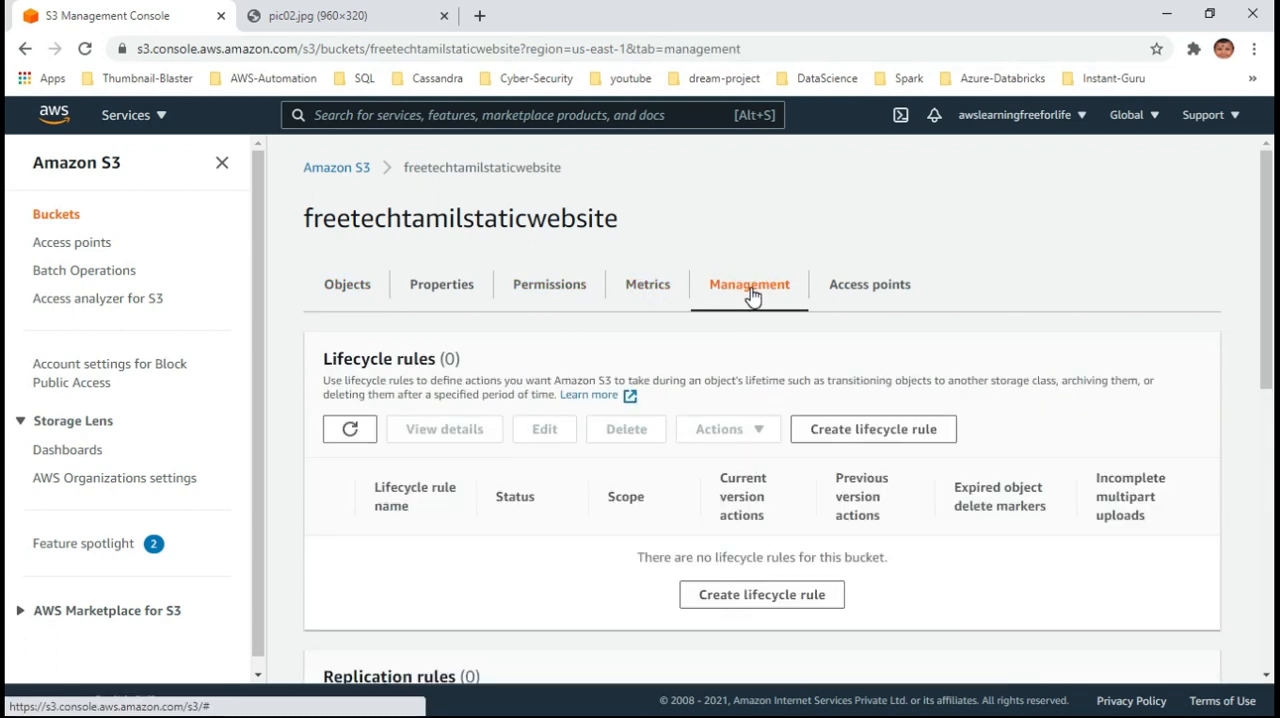
click(866, 290)
click(751, 286)
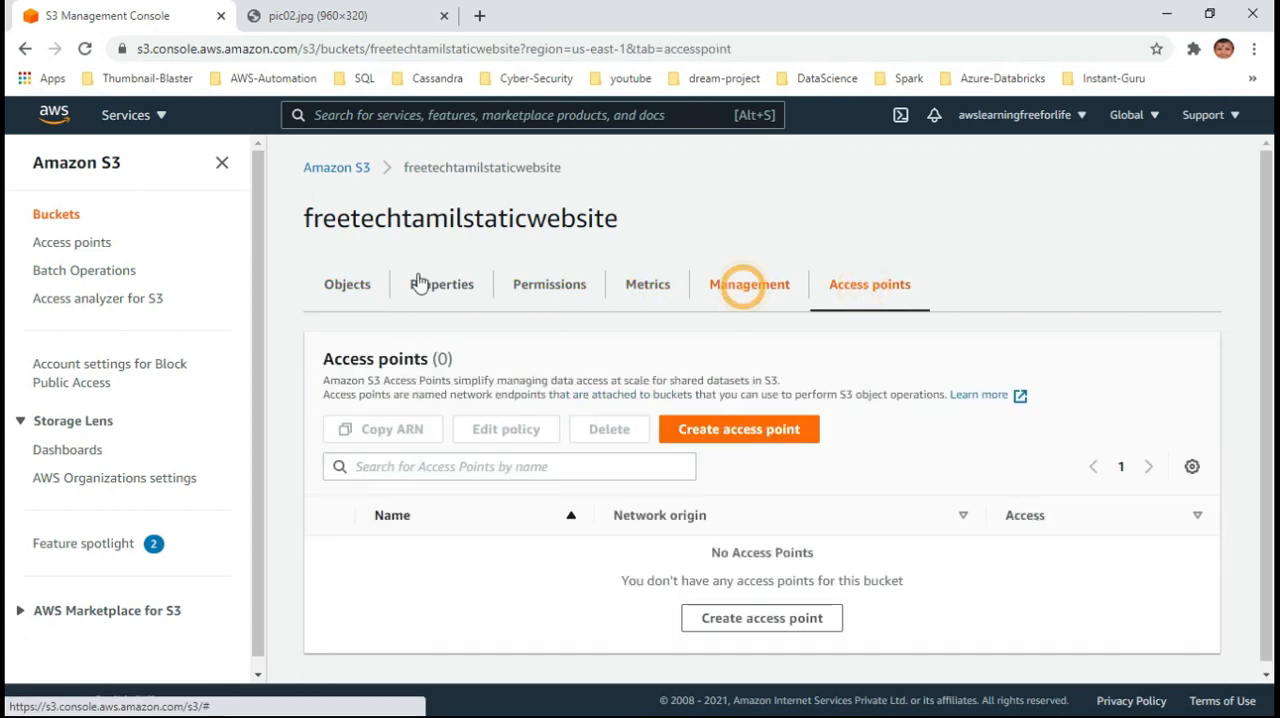
click(340, 292)
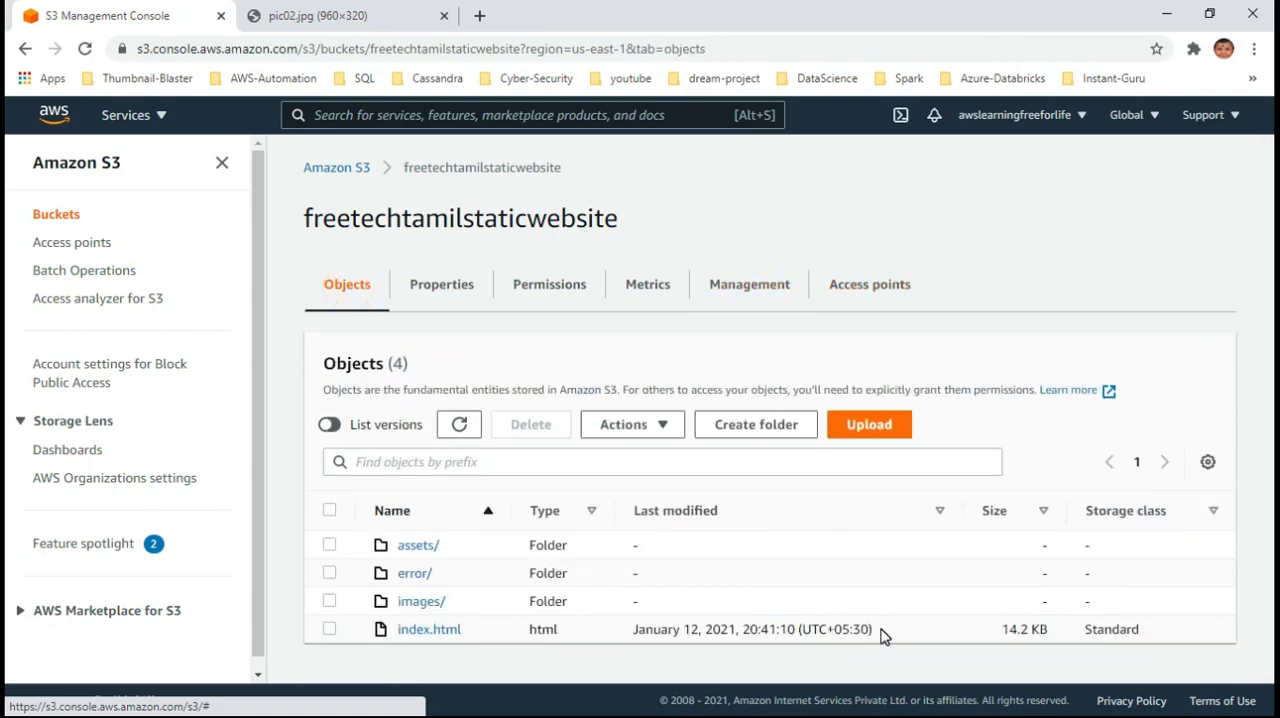
Find the bucket website endpoint under static website hosting in the bucket's properties
click(449, 282)
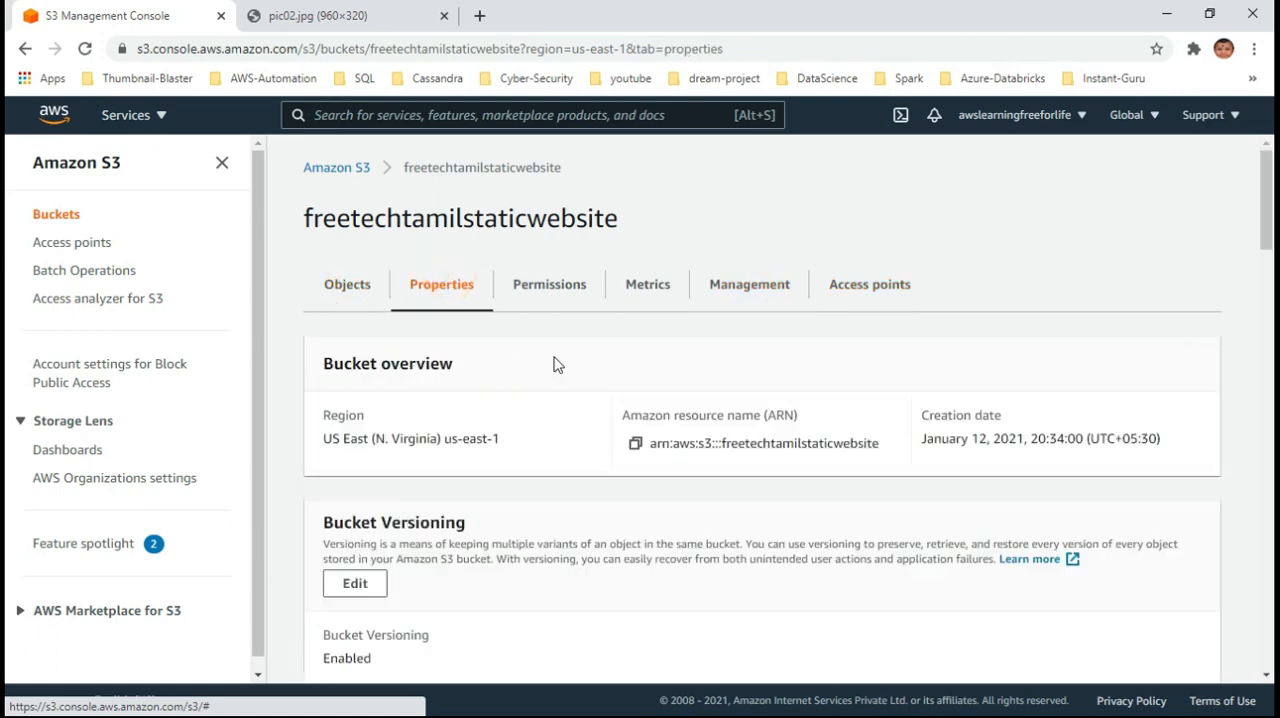
scroll(822, 527, down, 15)
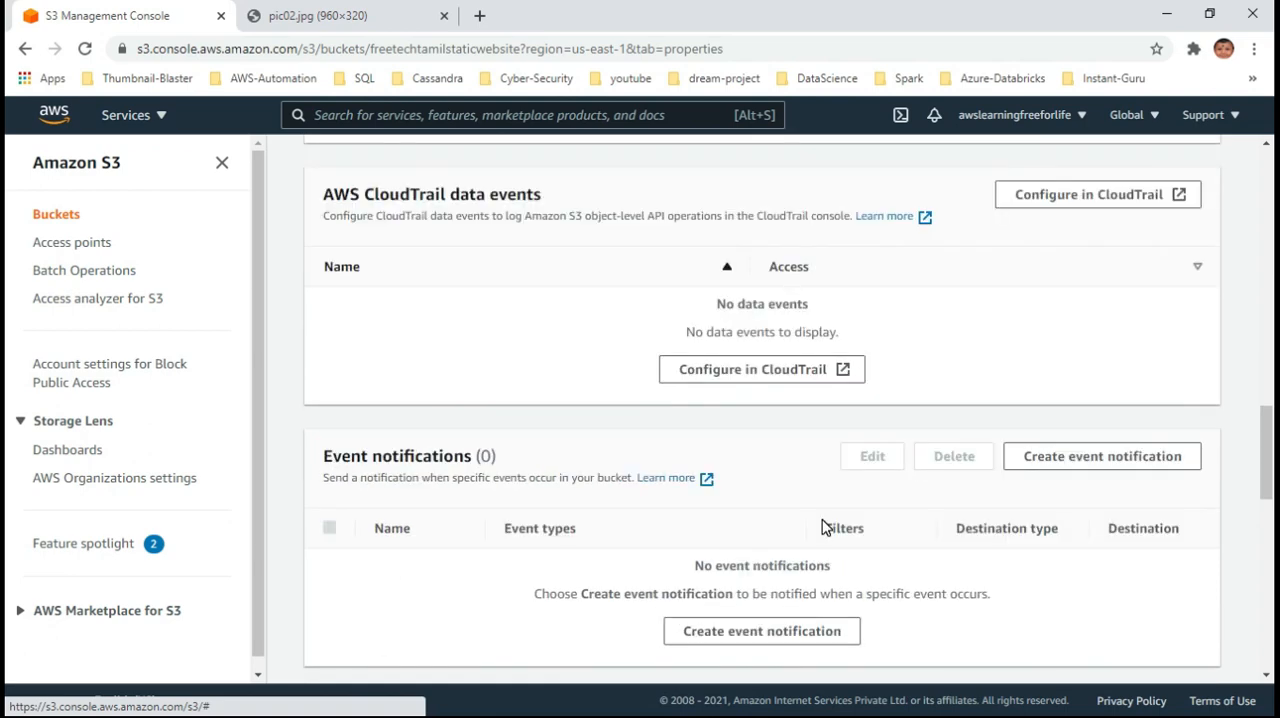
scroll(822, 527, down, 9)
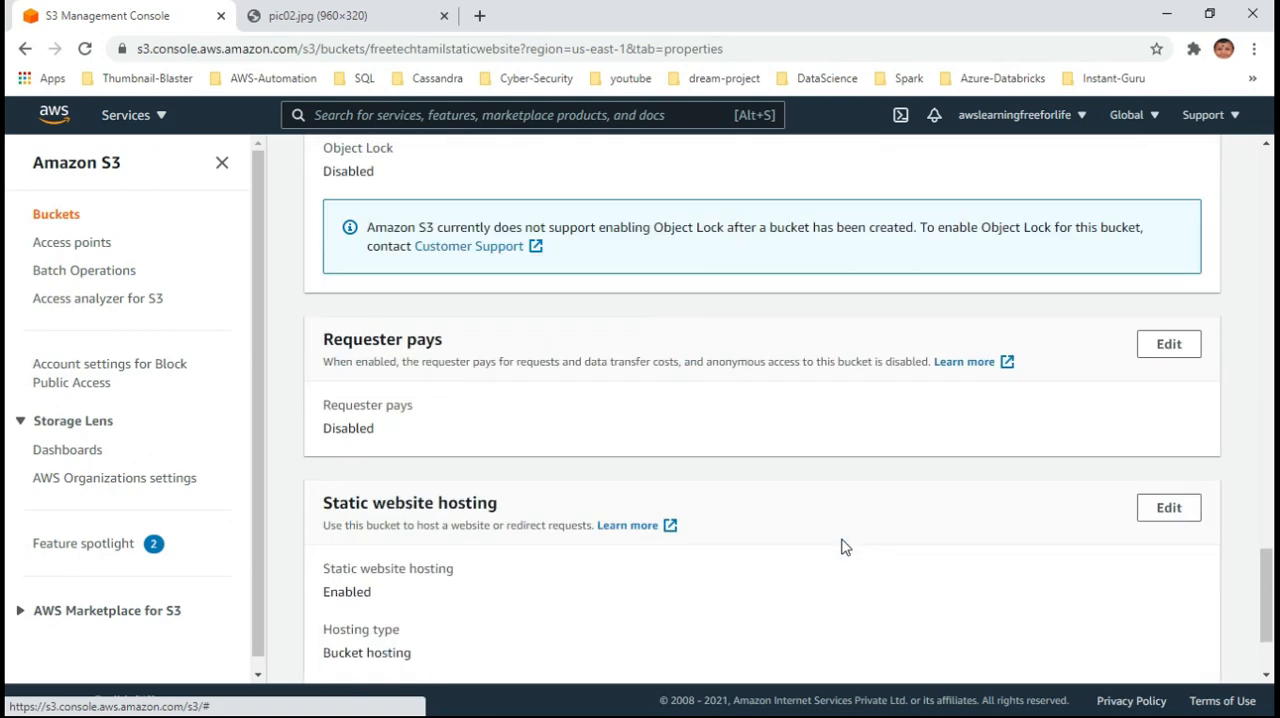
scroll(841, 546, down, 1)
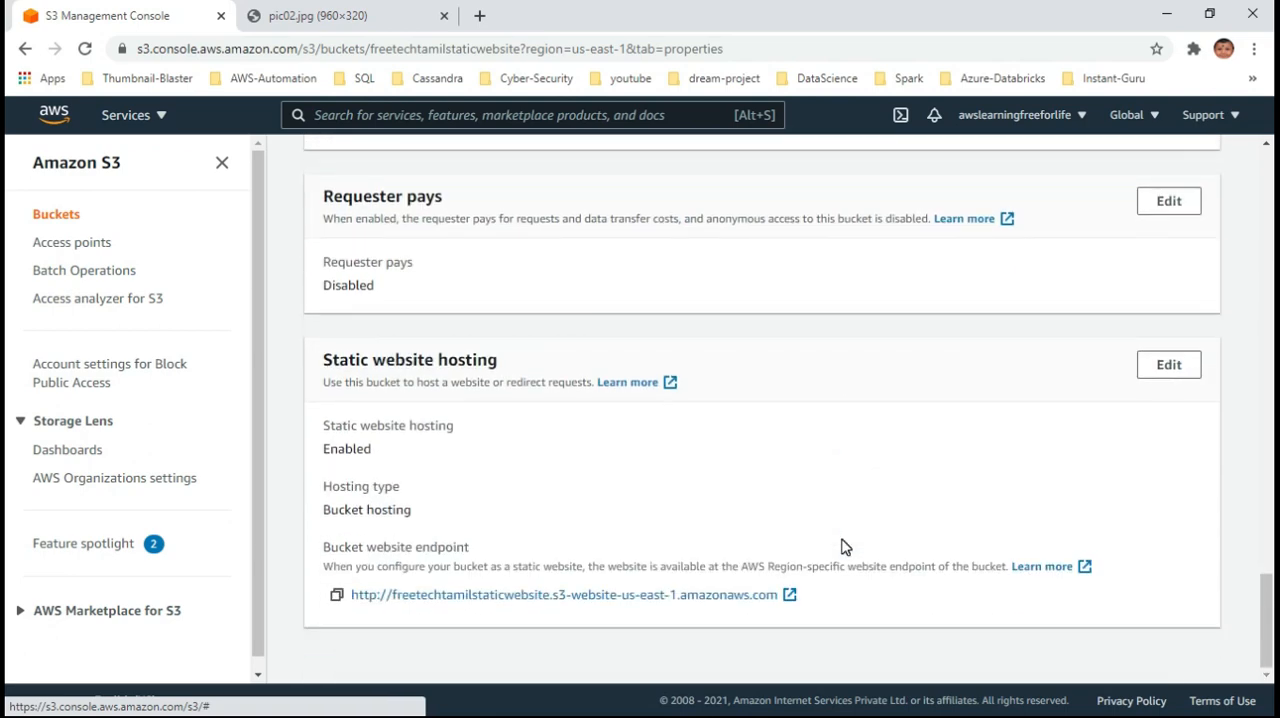
Open the bucket website endpoint in a separate browser window and return to the S3 console
right_click(731, 605)
click(871, 476)
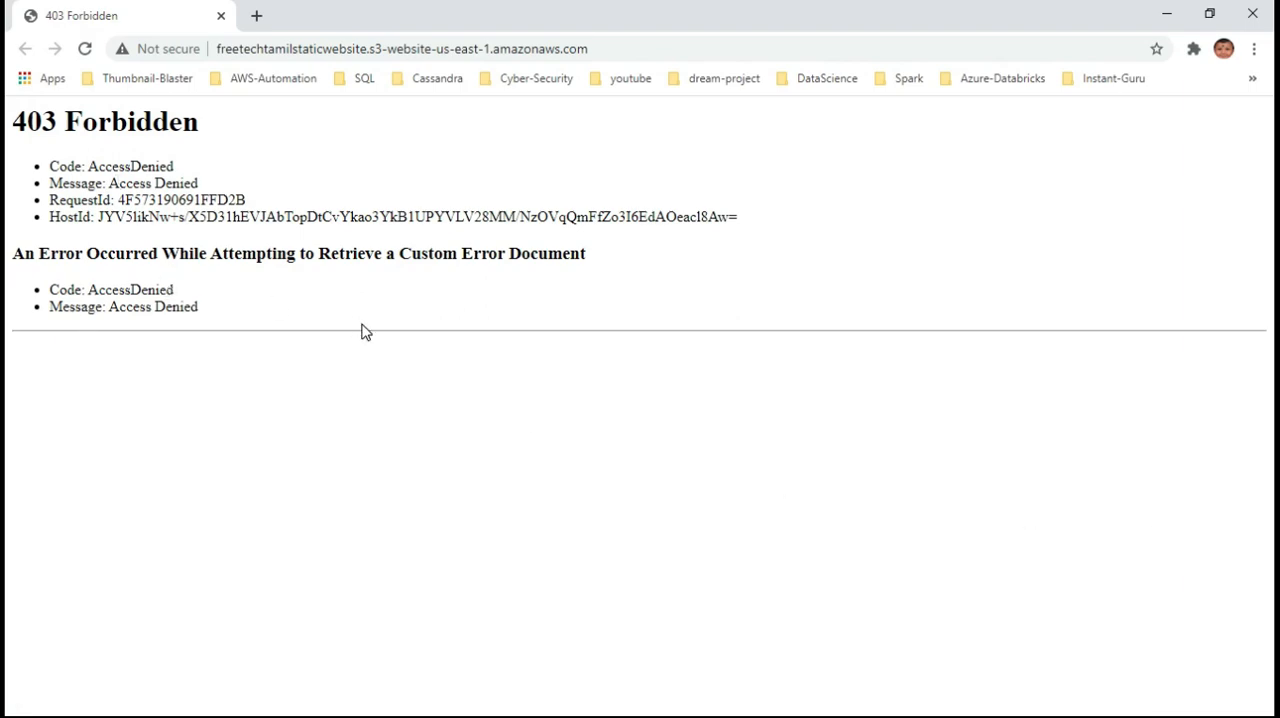
click(1166, 12)
Review the bucket's property sections between server access logging and static website hosting
scroll(960, 462, up, 1)
scroll(960, 462, up, 3)
scroll(963, 460, down, 3)
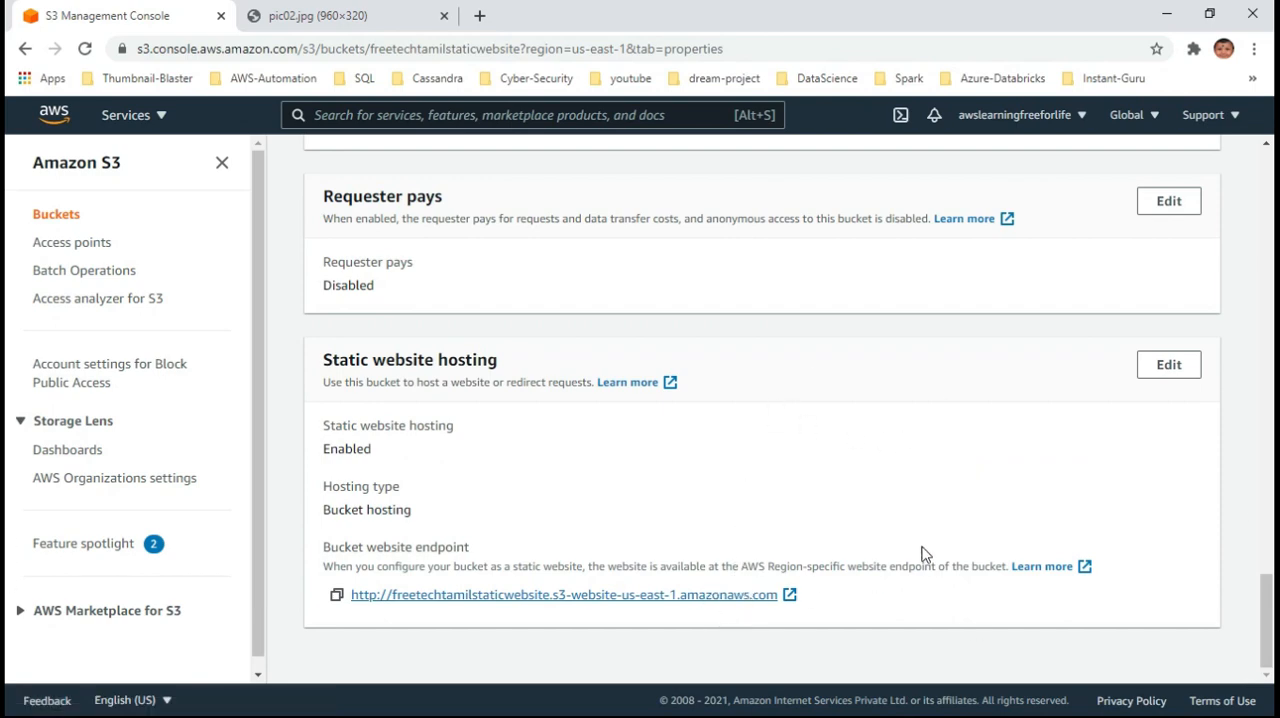
scroll(926, 543, up, 4)
scroll(926, 540, down, 3)
scroll(926, 543, down, 1)
scroll(957, 557, up, 10)
scroll(957, 557, up, 5)
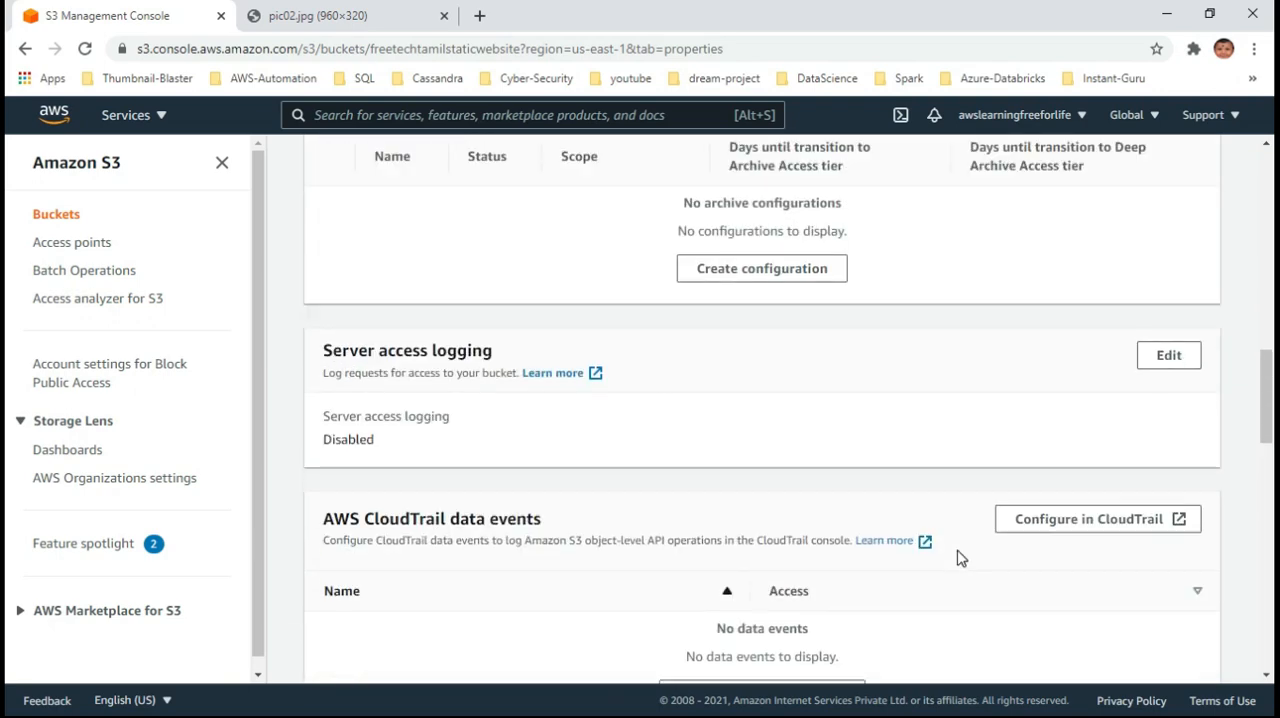
scroll(960, 551, down, 8)
scroll(887, 512, down, 8)
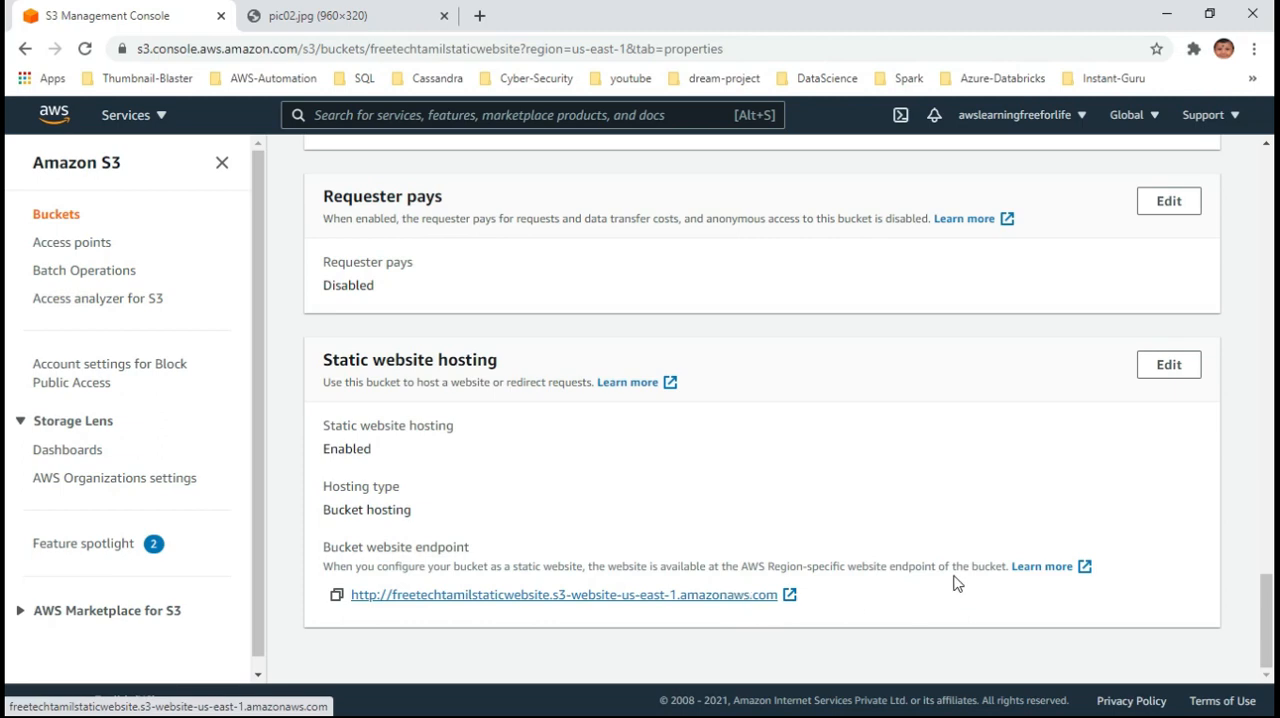
Turn off Block all public access for the bucket in its permissions
scroll(955, 580, up, 15)
scroll(957, 572, up, 10)
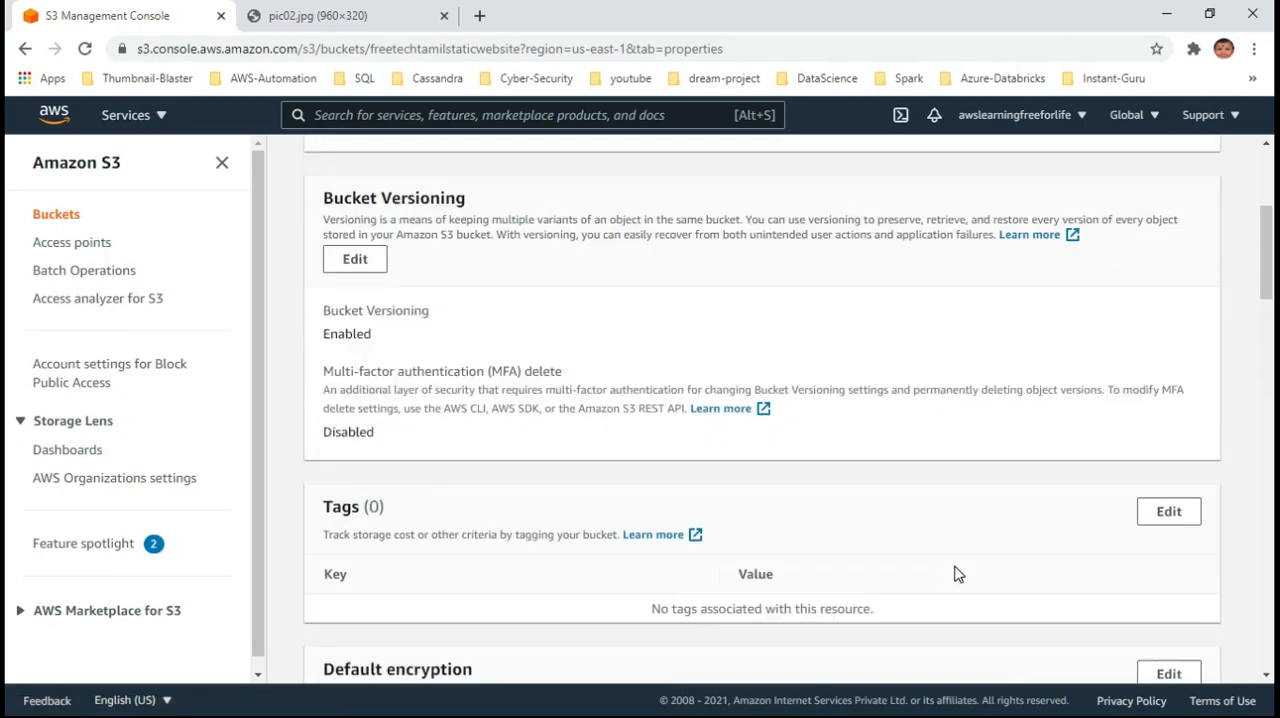
click(543, 292)
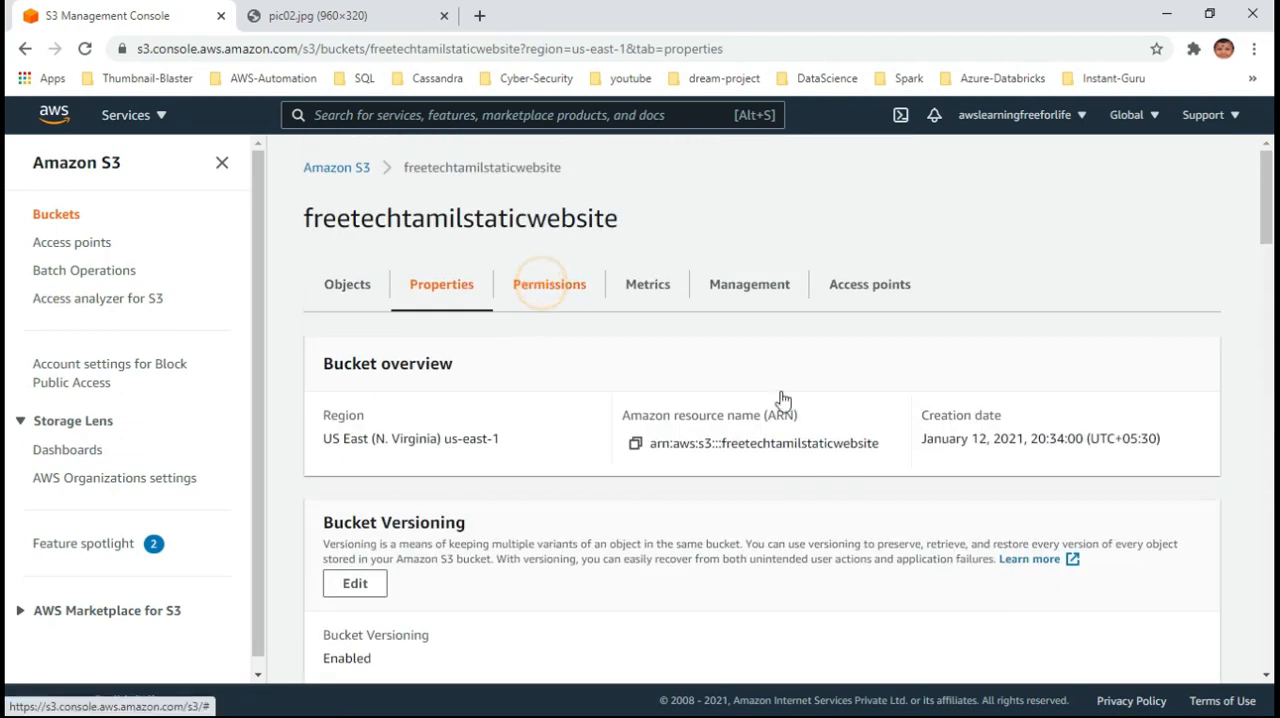
scroll(1035, 573, down, 5)
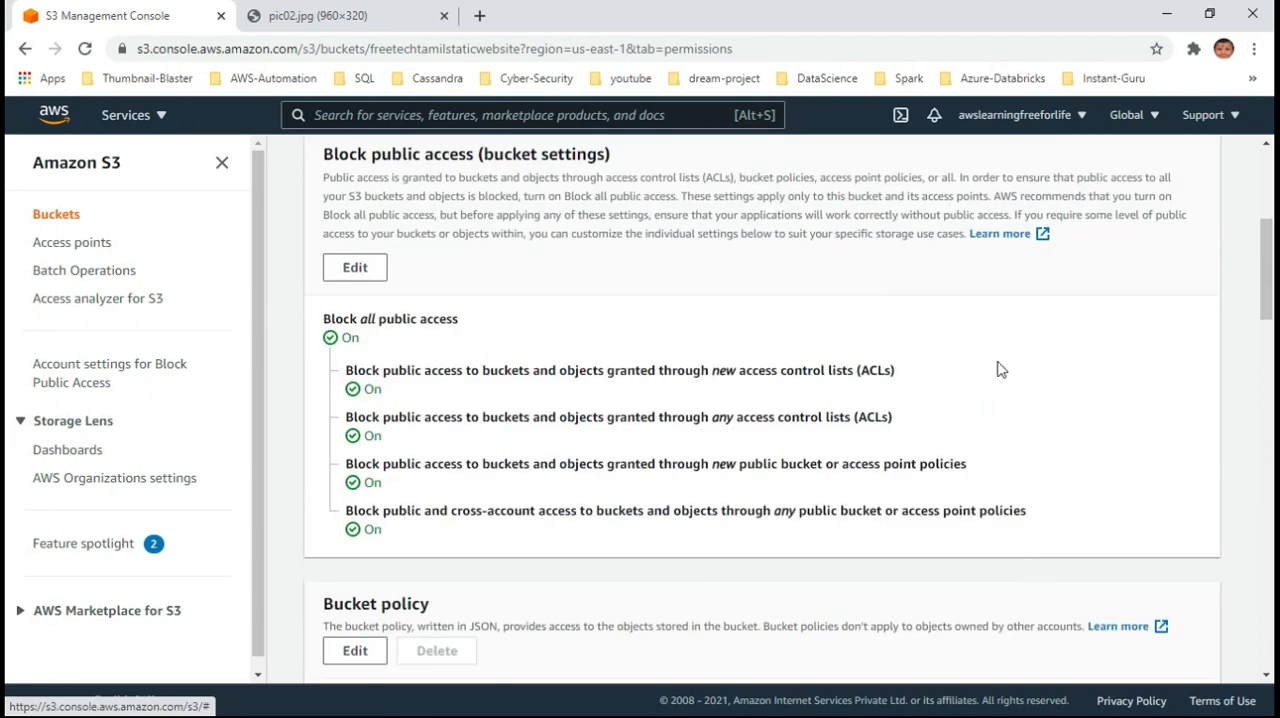
click(362, 270)
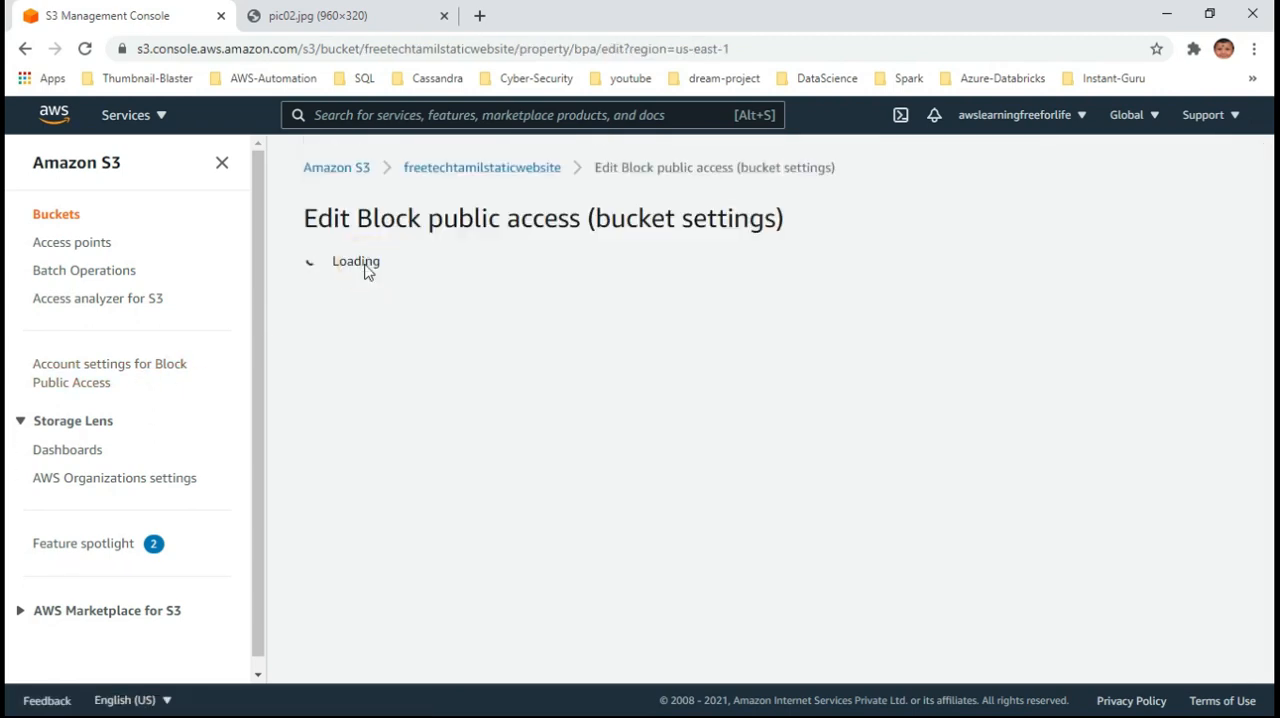
scroll(546, 486, down, 1)
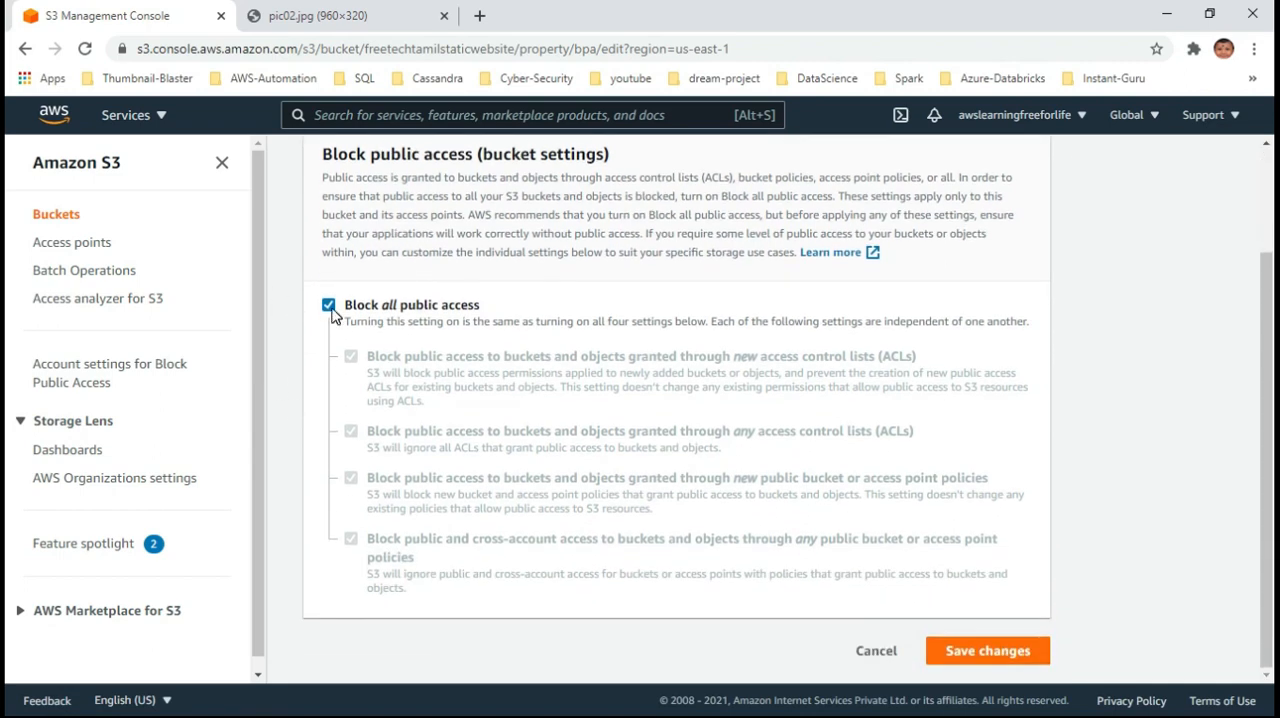
click(329, 305)
Save the Block public access settings with the confirmation text "confirm", and close the pic02.jpg page
click(990, 652)
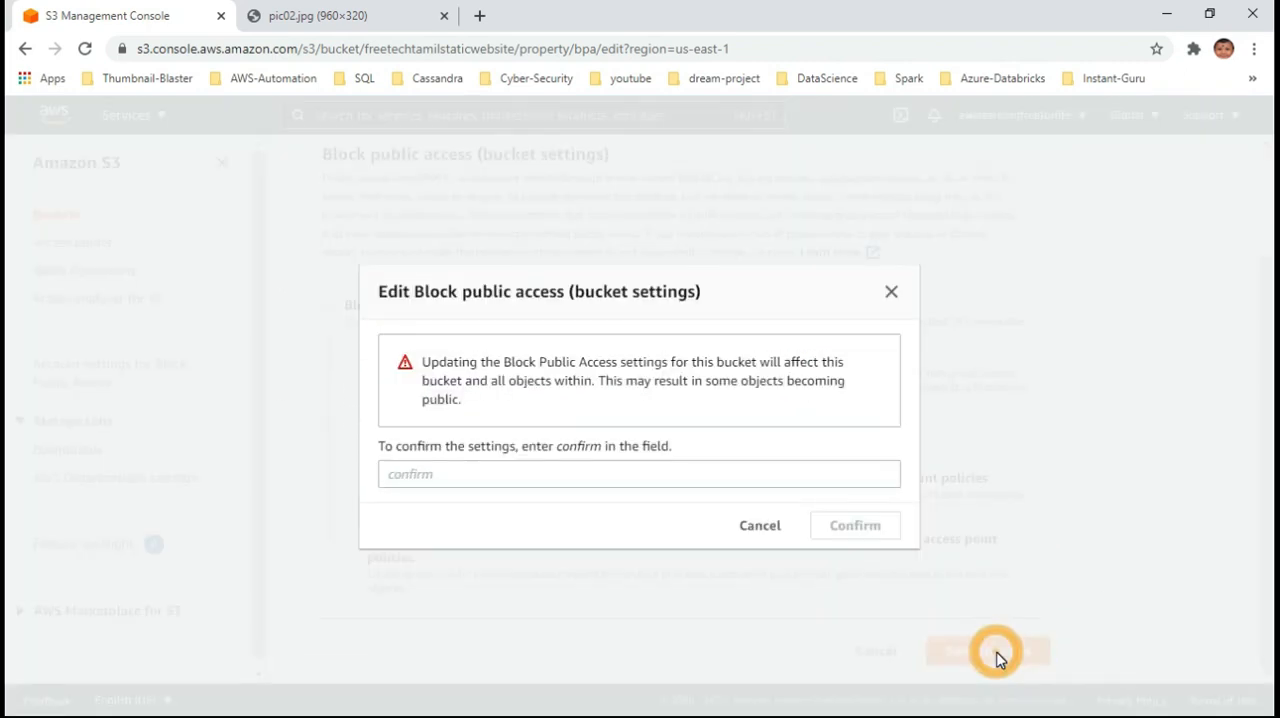
text(confirm)
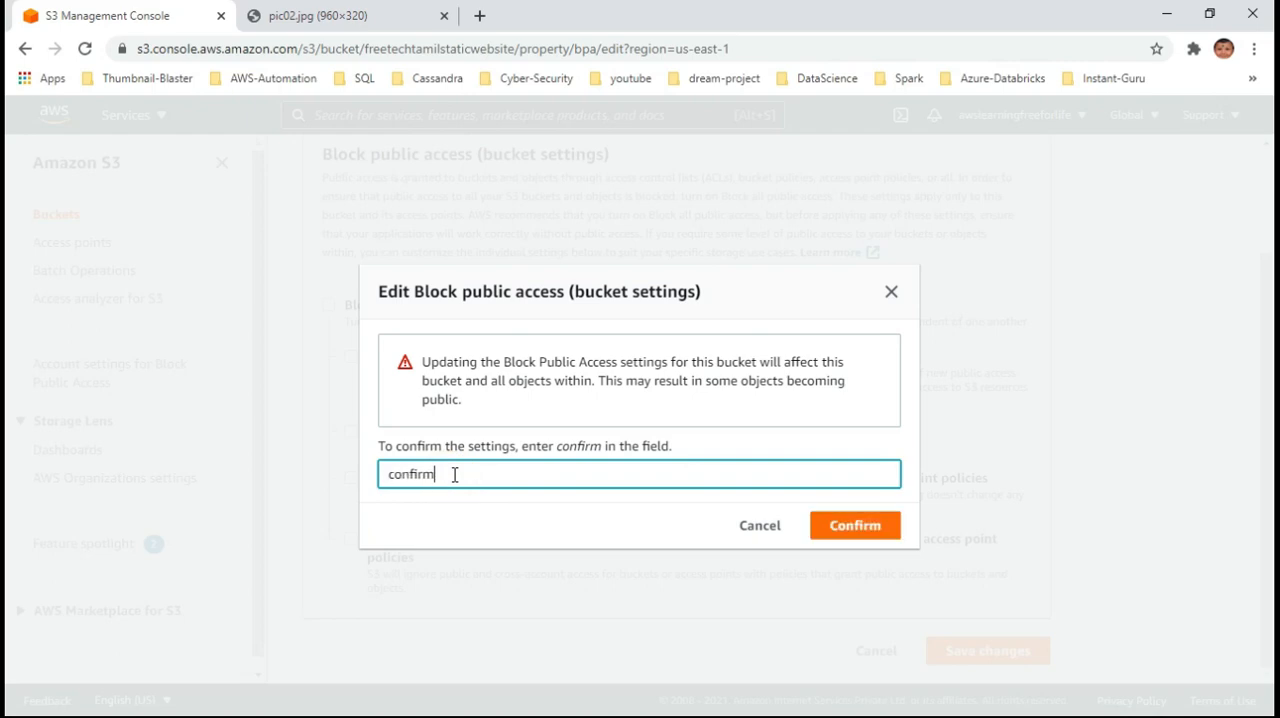
click(857, 524)
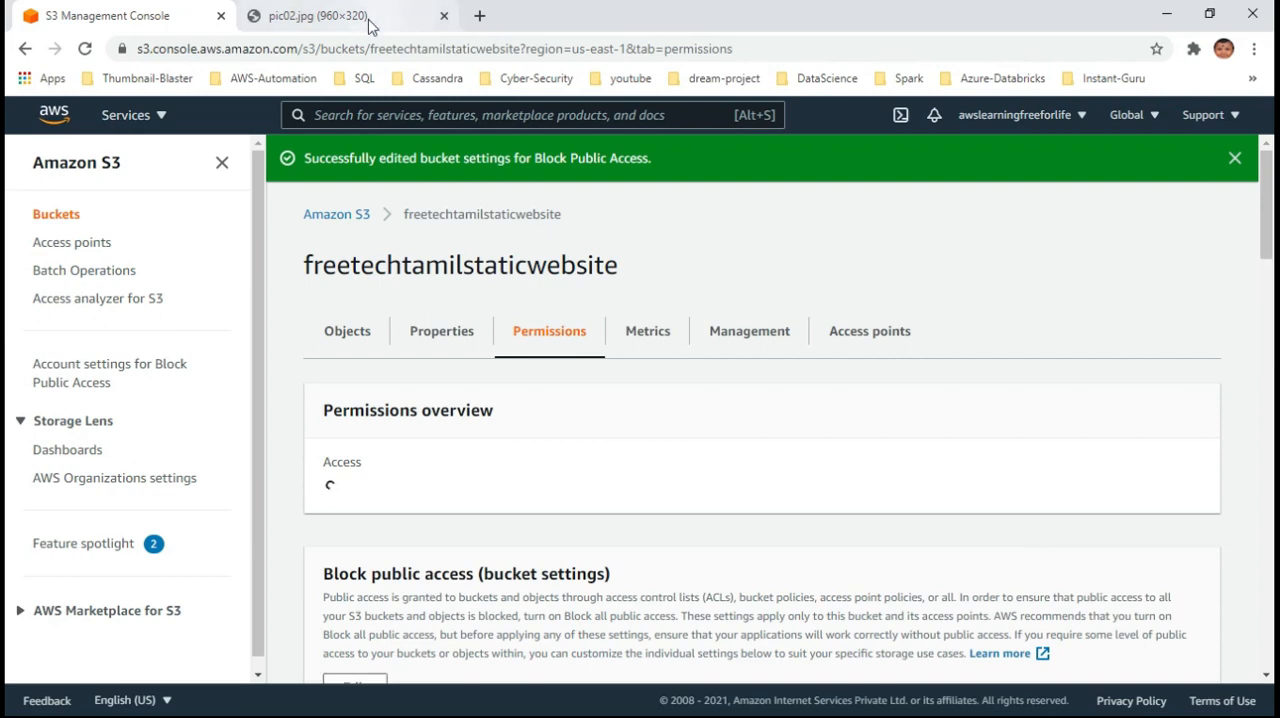
click(366, 18)
click(443, 16)
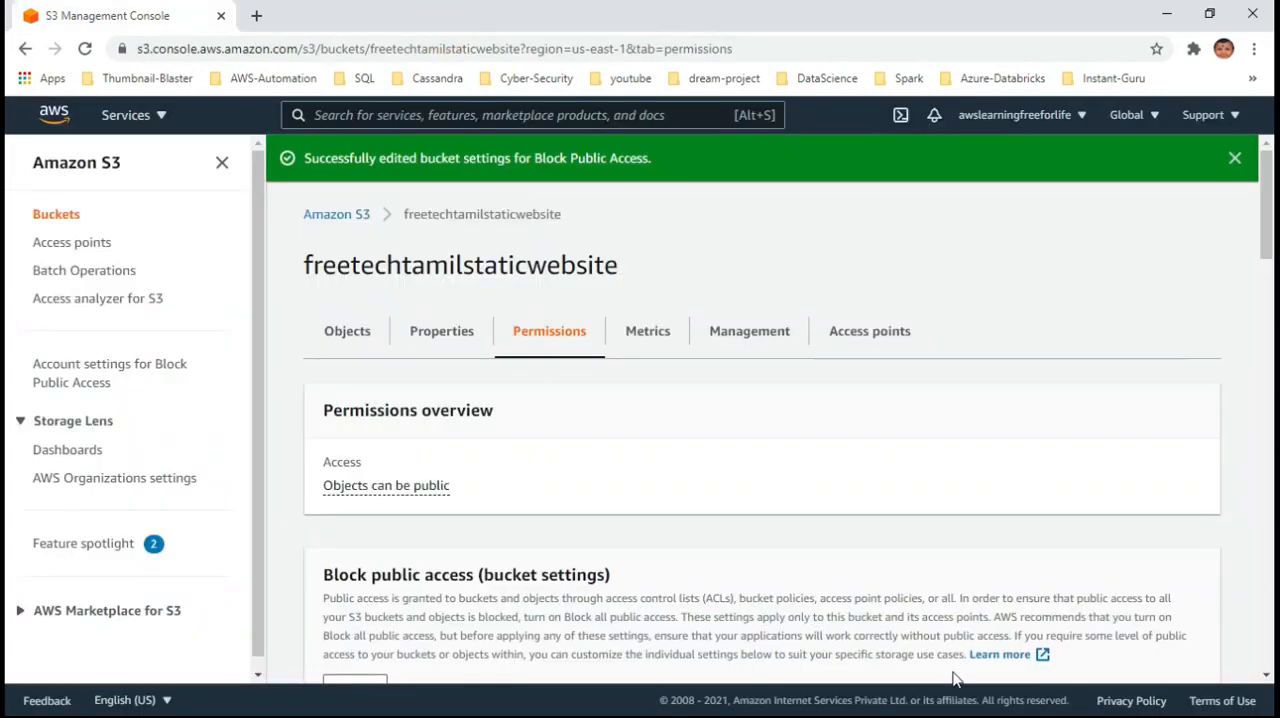
Switch to the browser window with the website endpoint and reload the page twice
click(1166, 14)
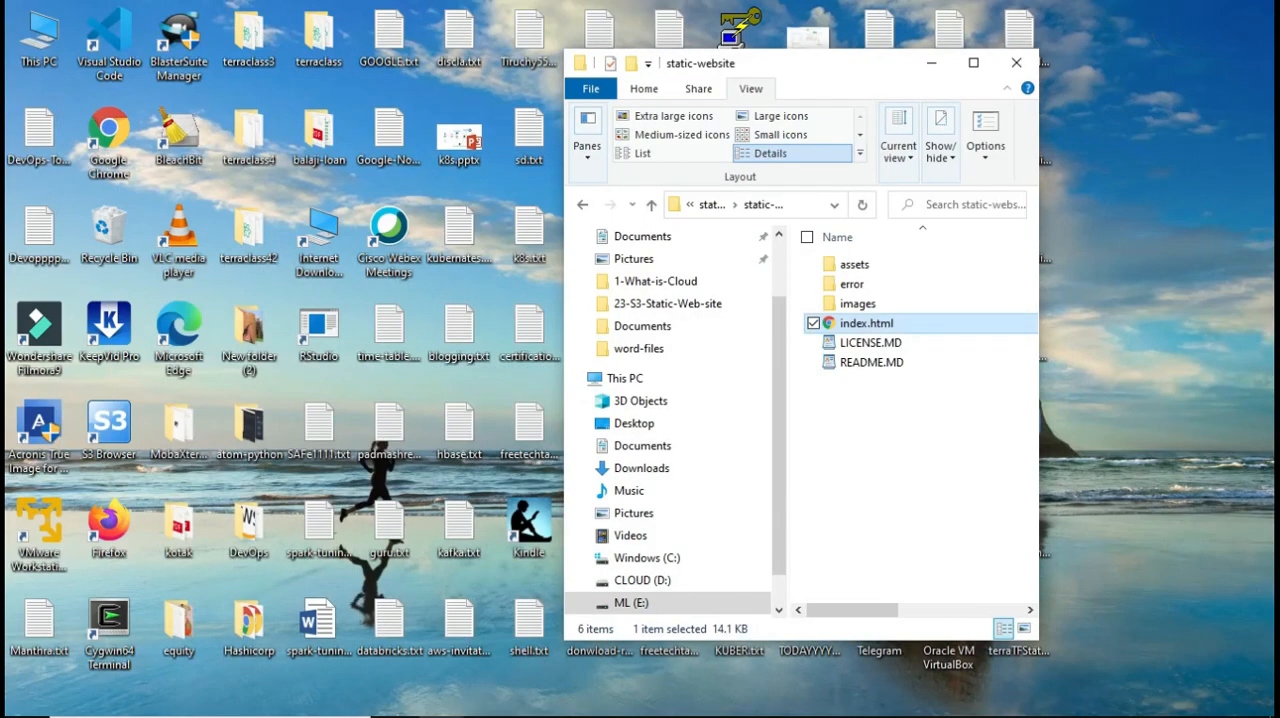
mouse_move(492, 705)
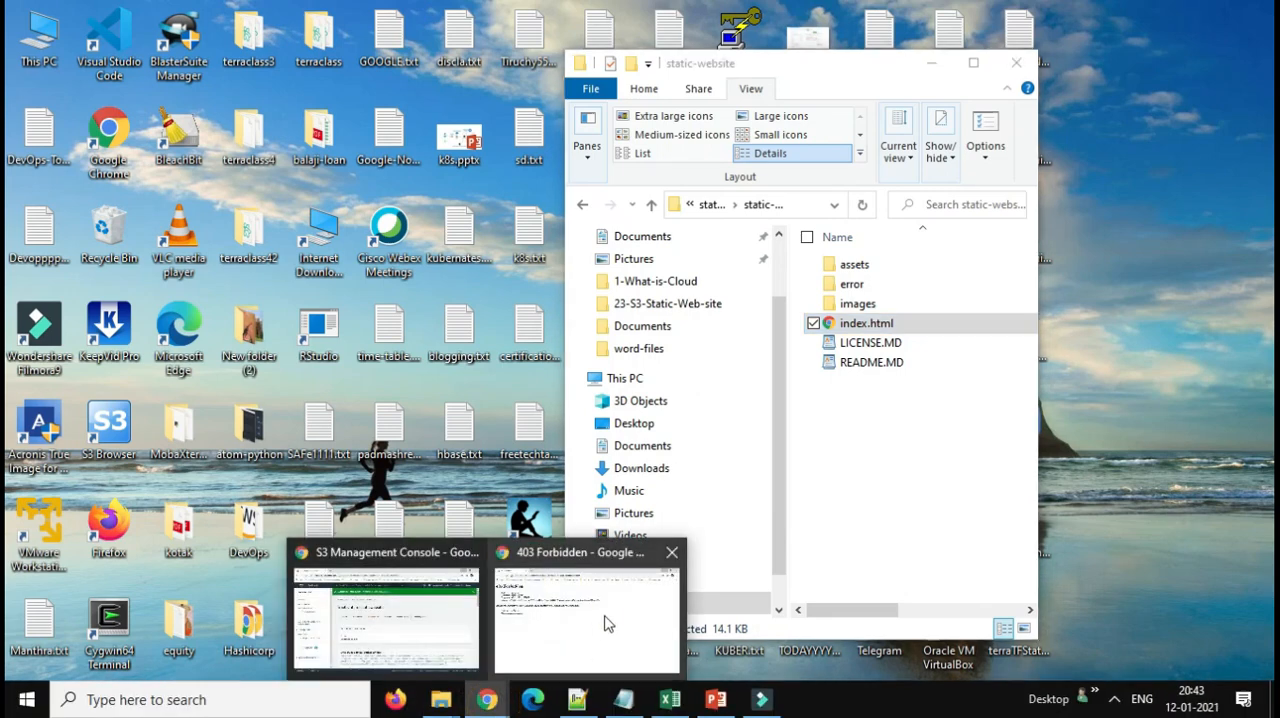
click(597, 626)
right_click(868, 440)
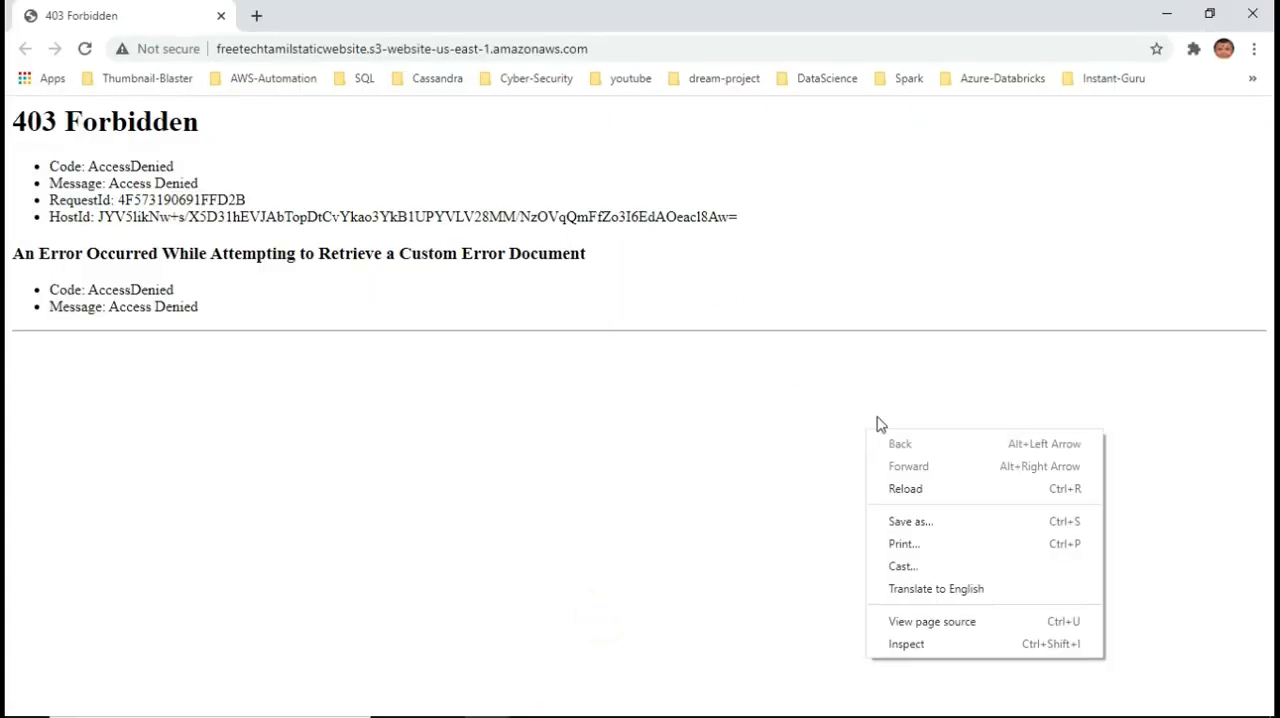
click(917, 488)
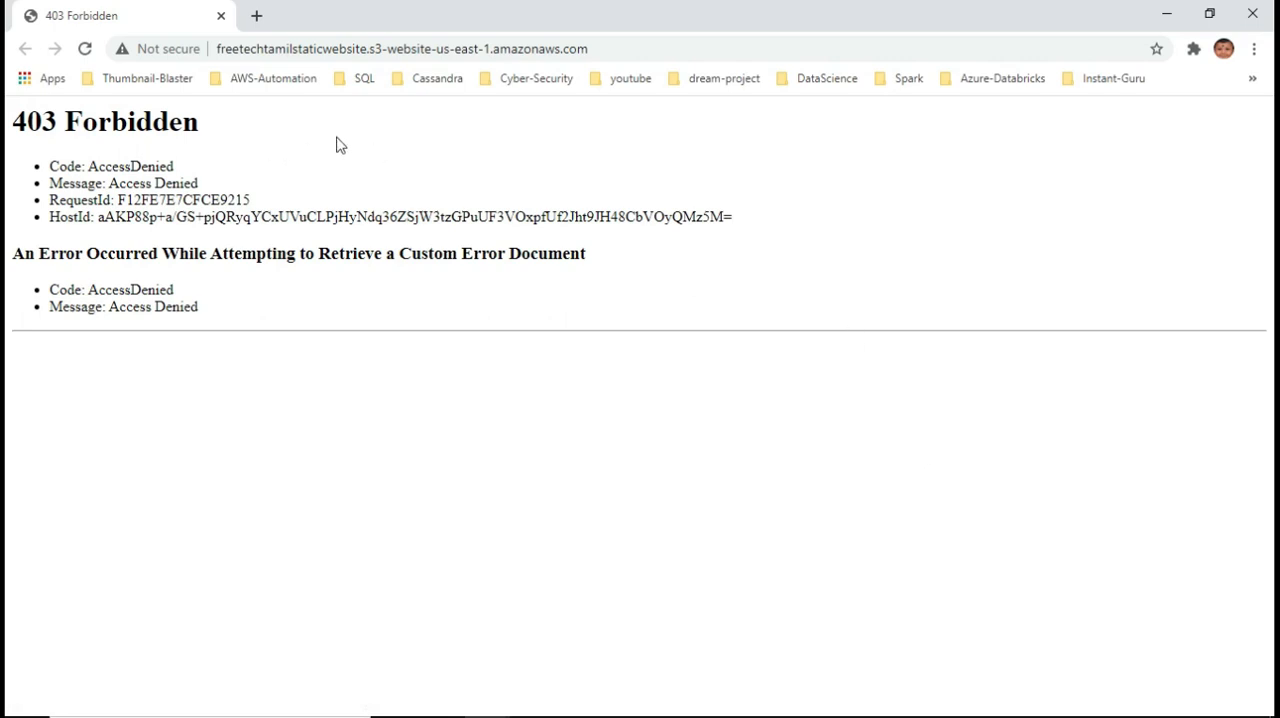
right_click(376, 134)
click(452, 194)
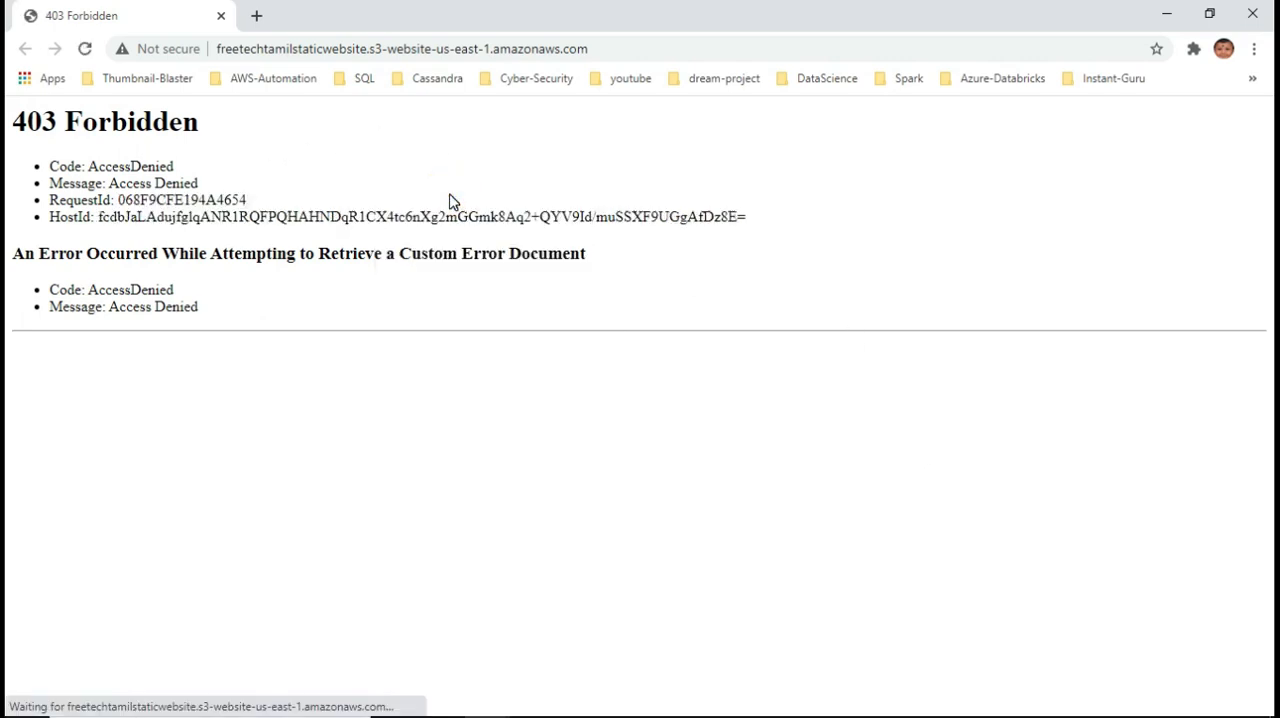
Request the index document directly by adding /index.html to the website endpoint's address
click(628, 52)
click(651, 51)
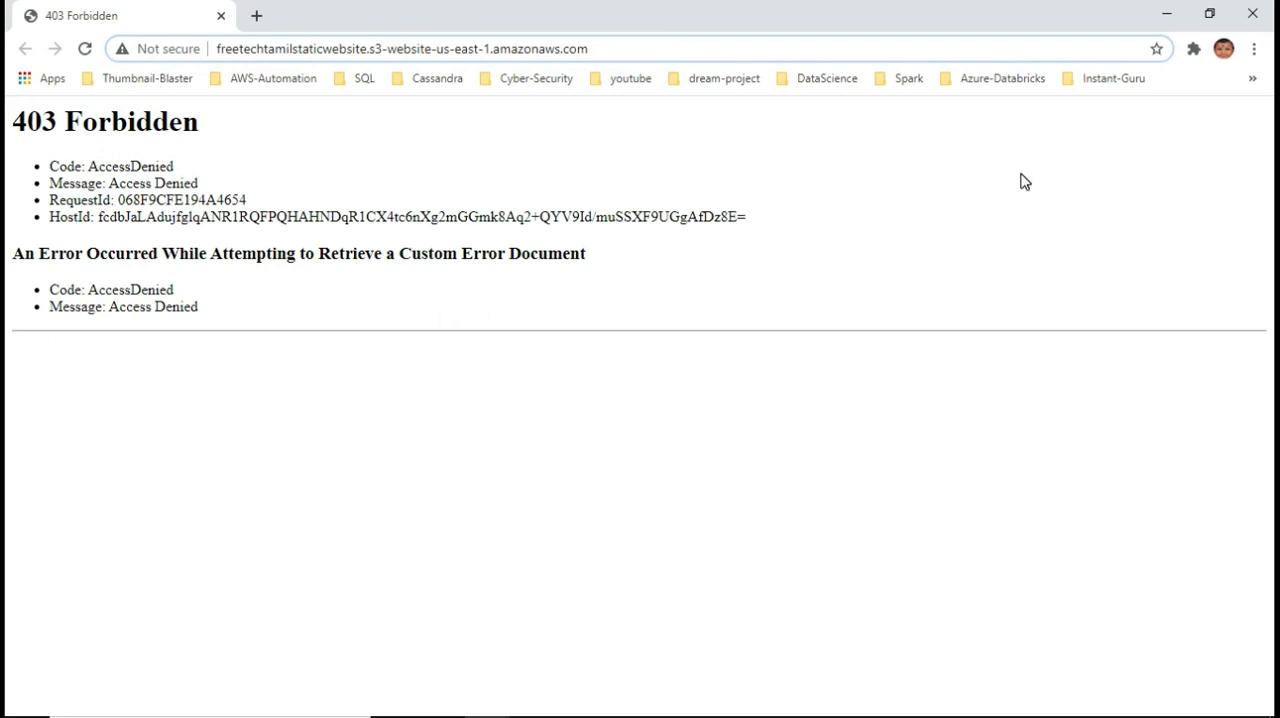
text(/in)
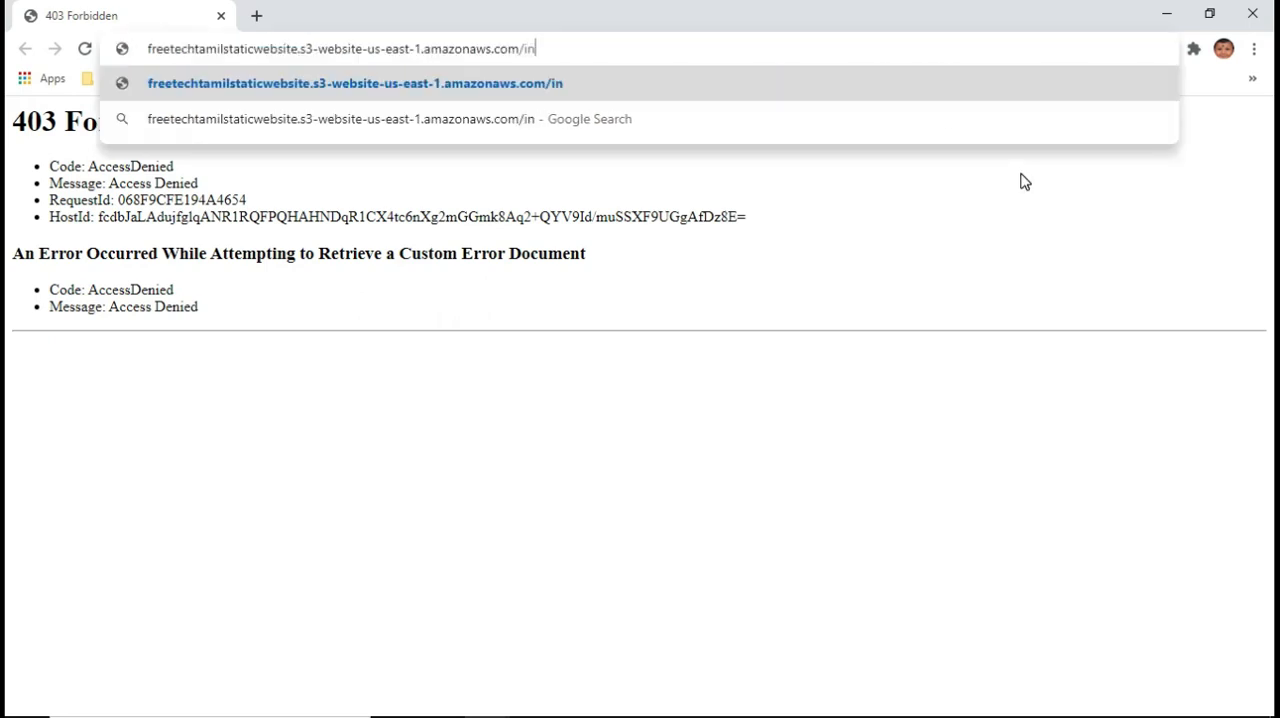
text(dex.html)
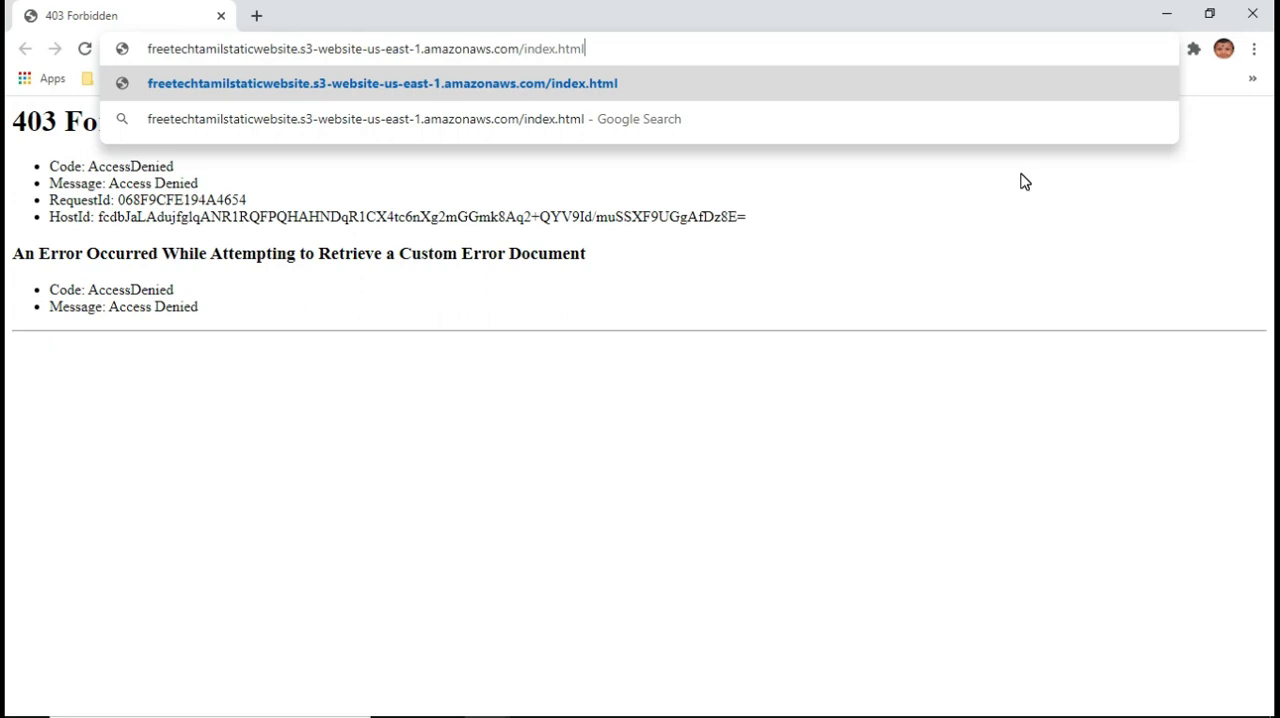
key(Return)
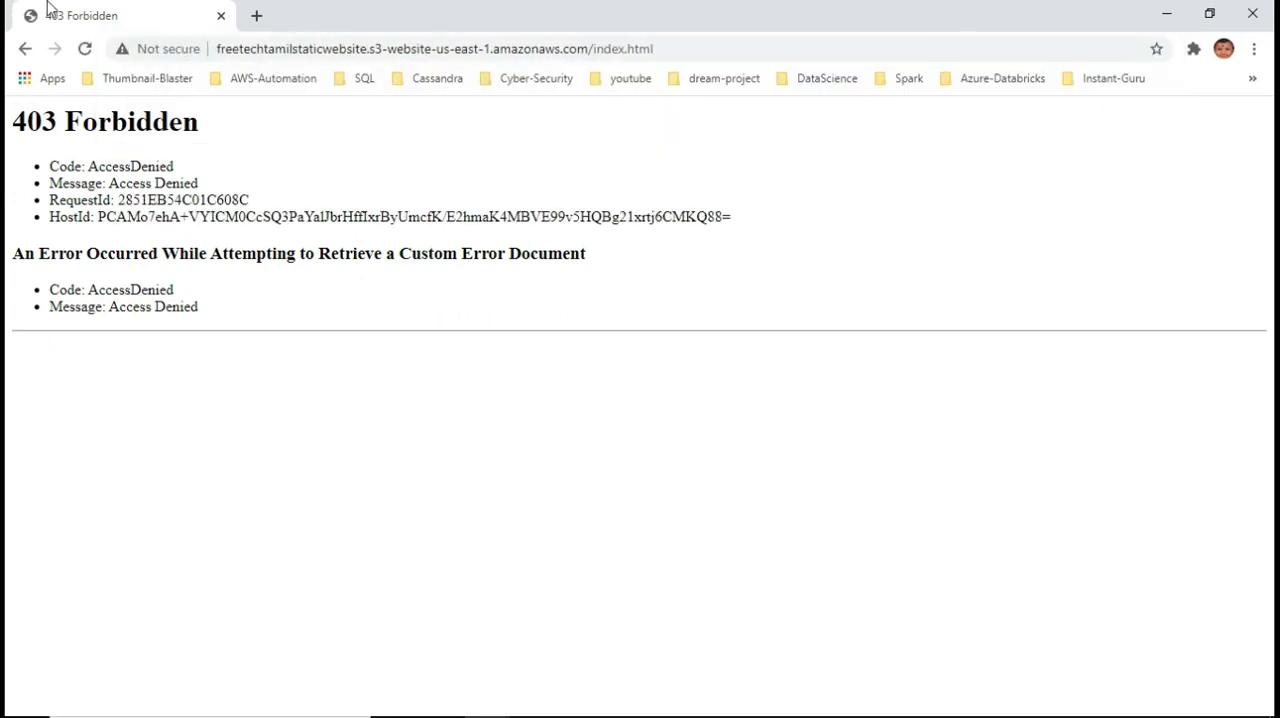
Return to the S3 console window and open the freetechtamilstaticwebsite bucket's objects from the bucket list
click(1166, 13)
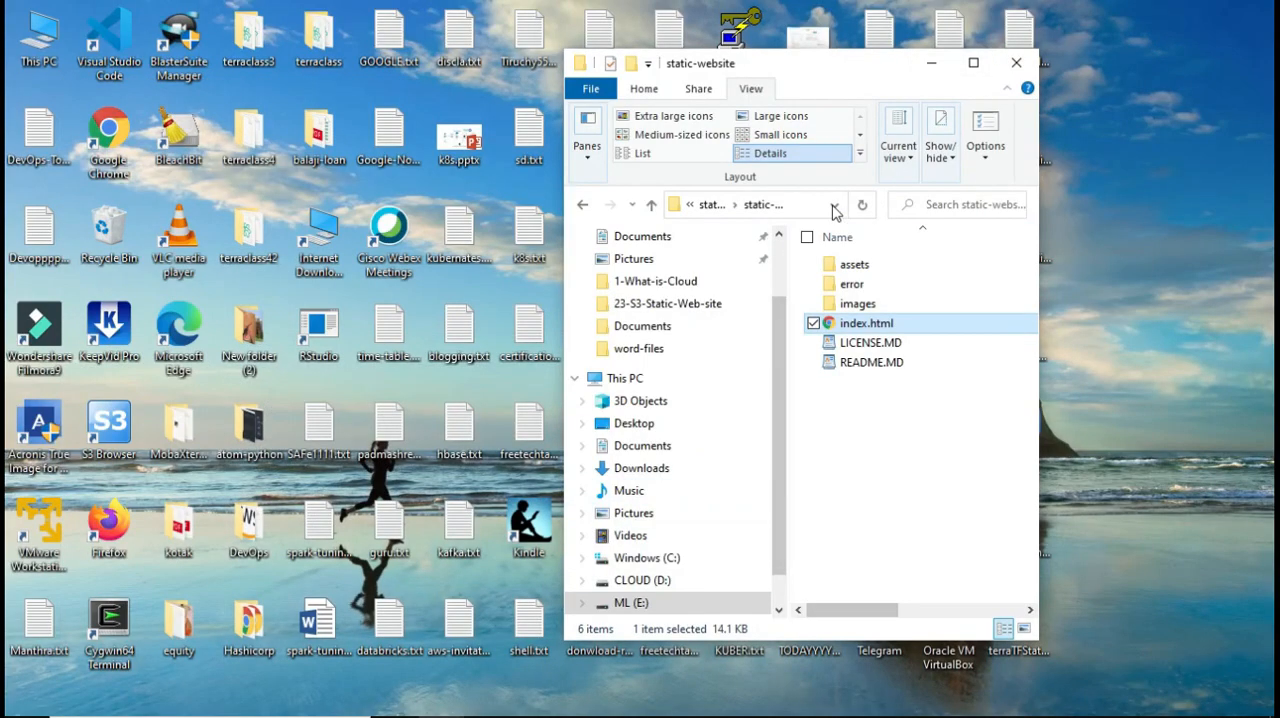
click(483, 702)
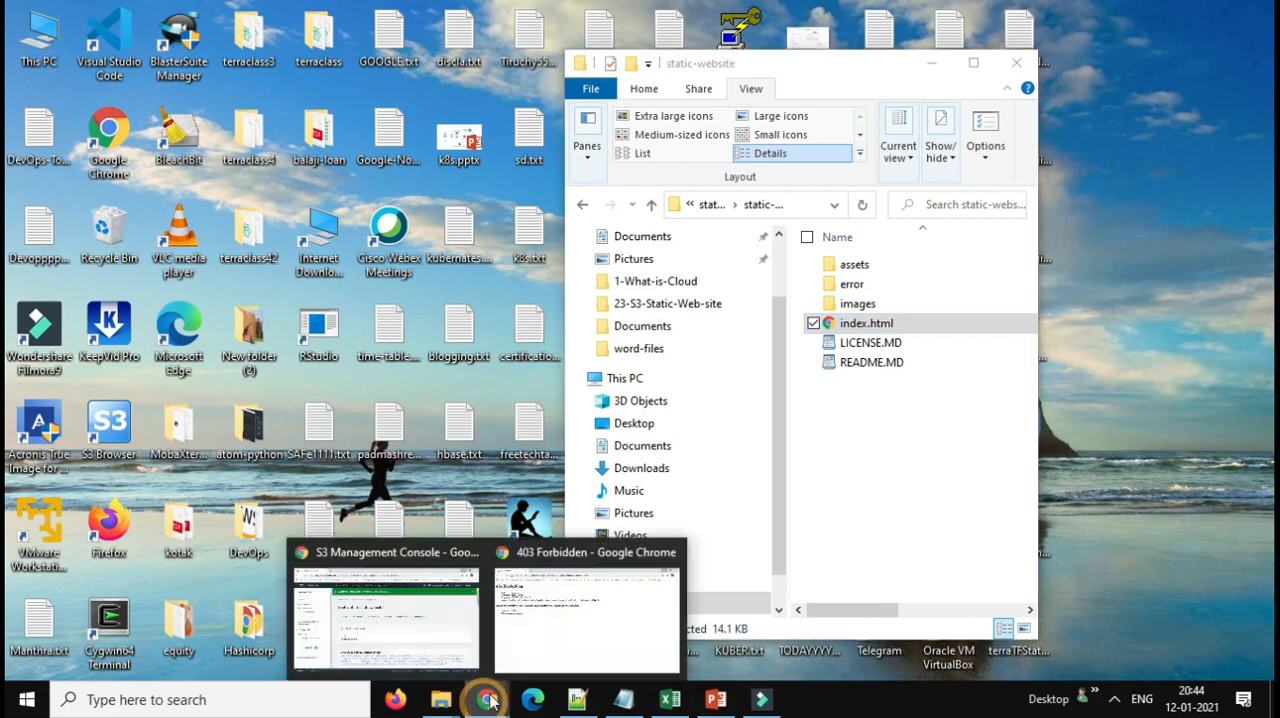
click(391, 630)
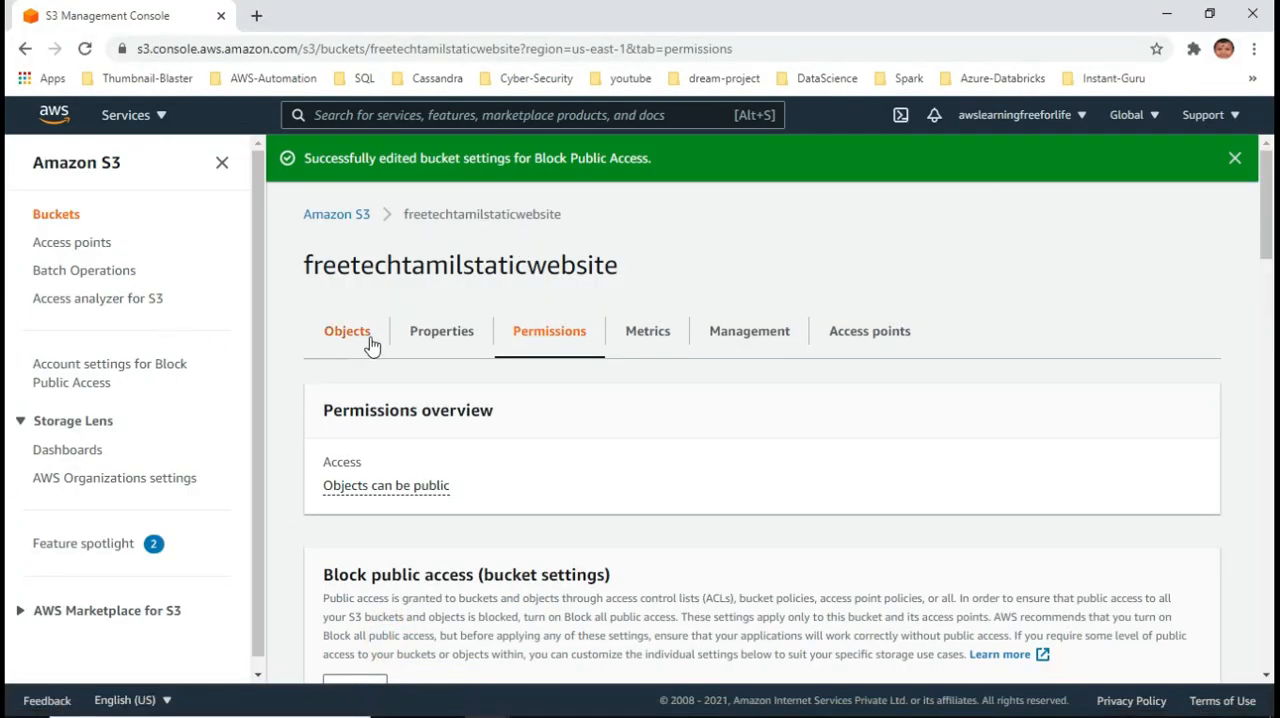
click(487, 218)
click(326, 216)
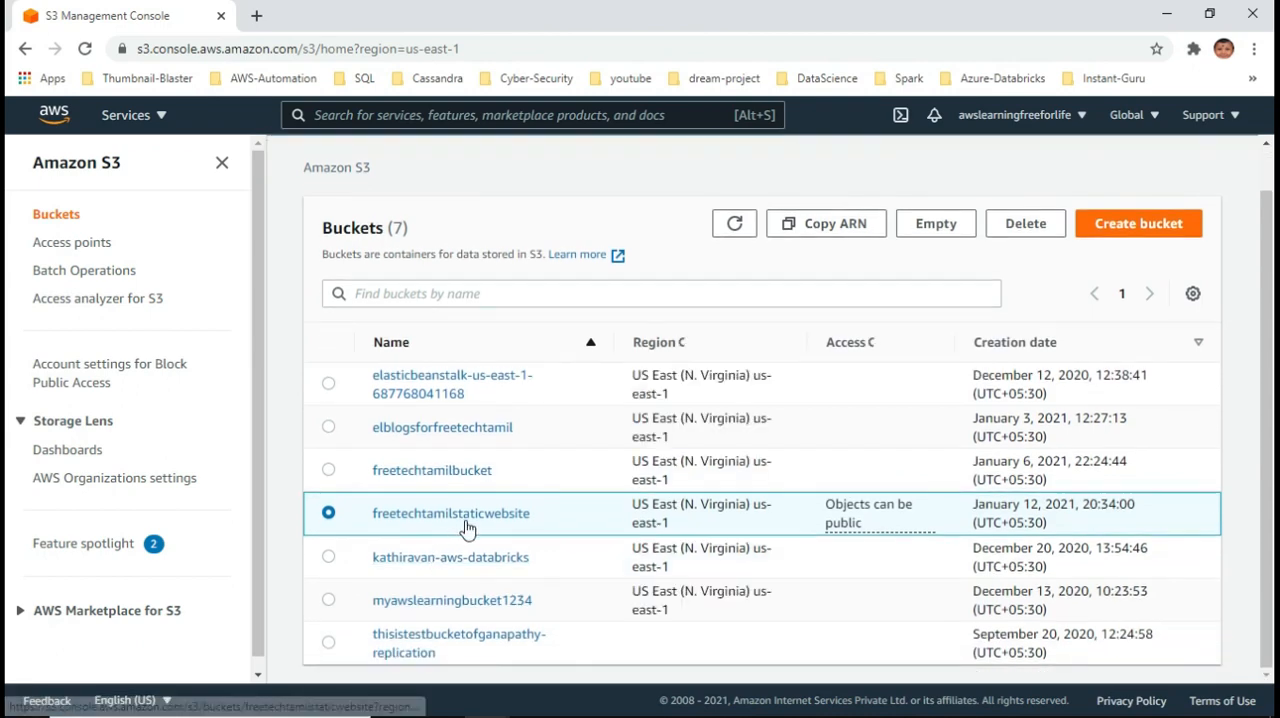
click(465, 517)
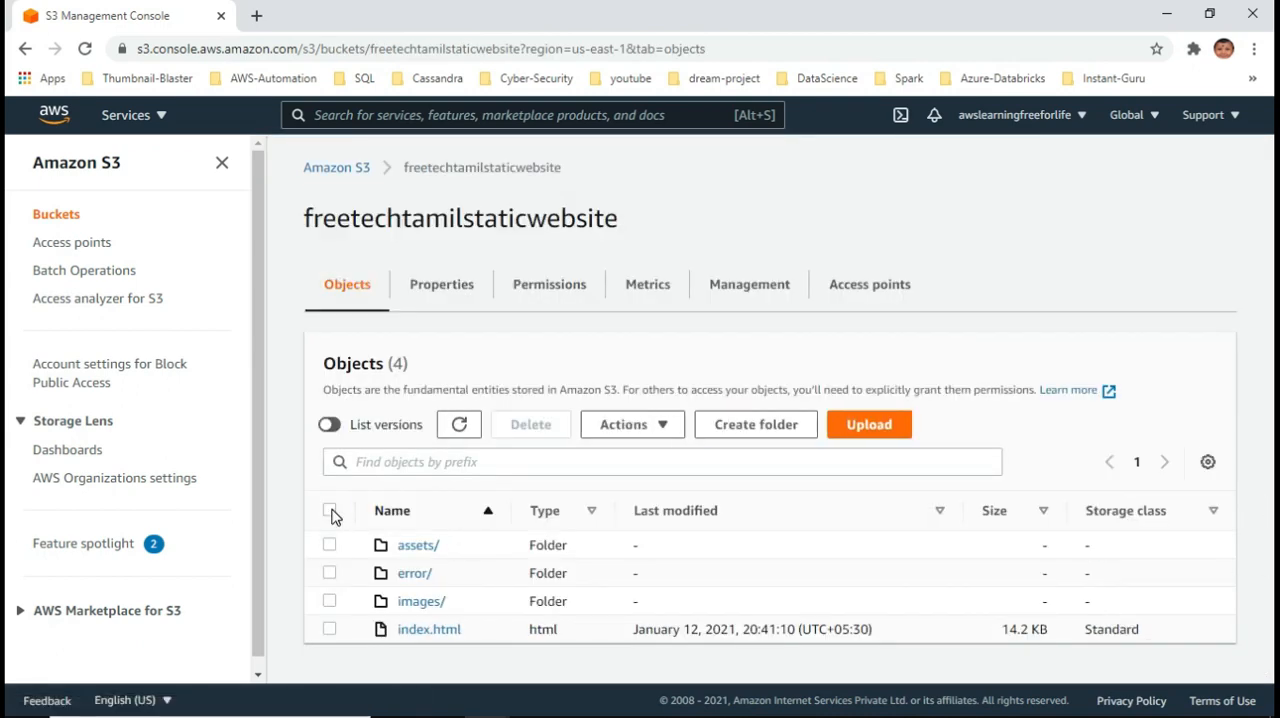
Make the assets, error and images folders and index.html public with the Make public action
click(330, 511)
click(623, 424)
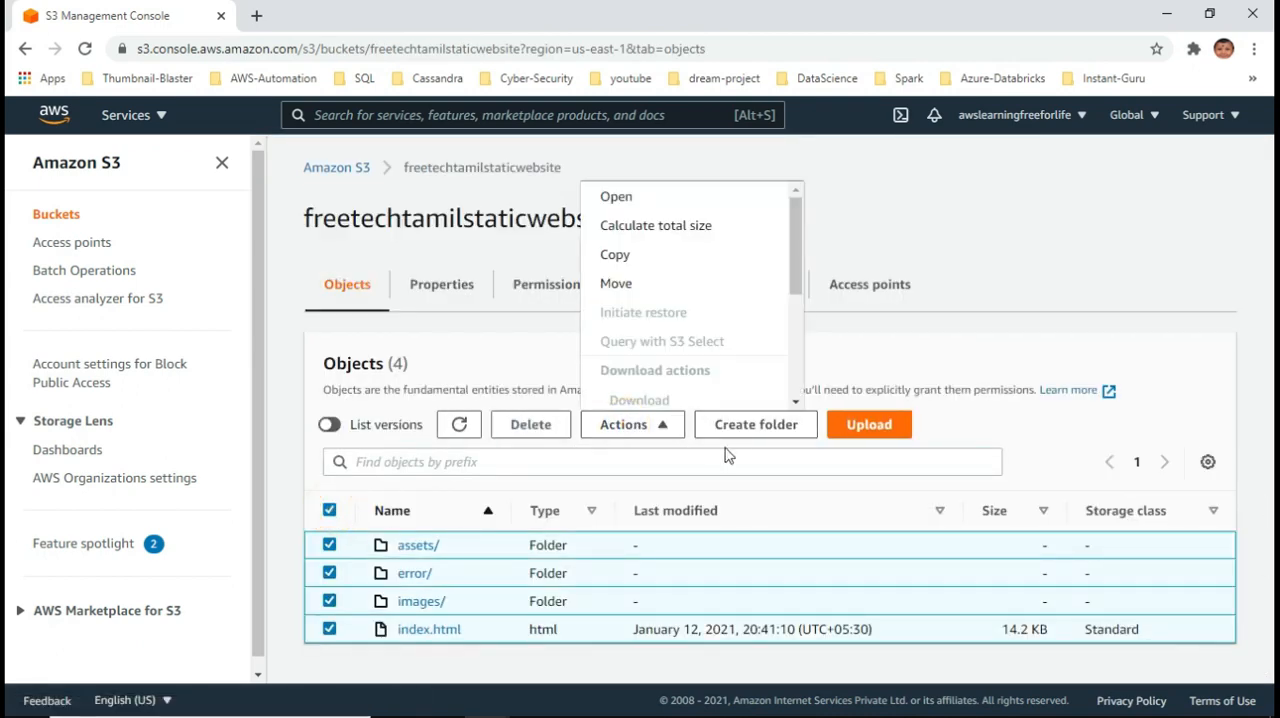
drag(792, 250, 789, 384)
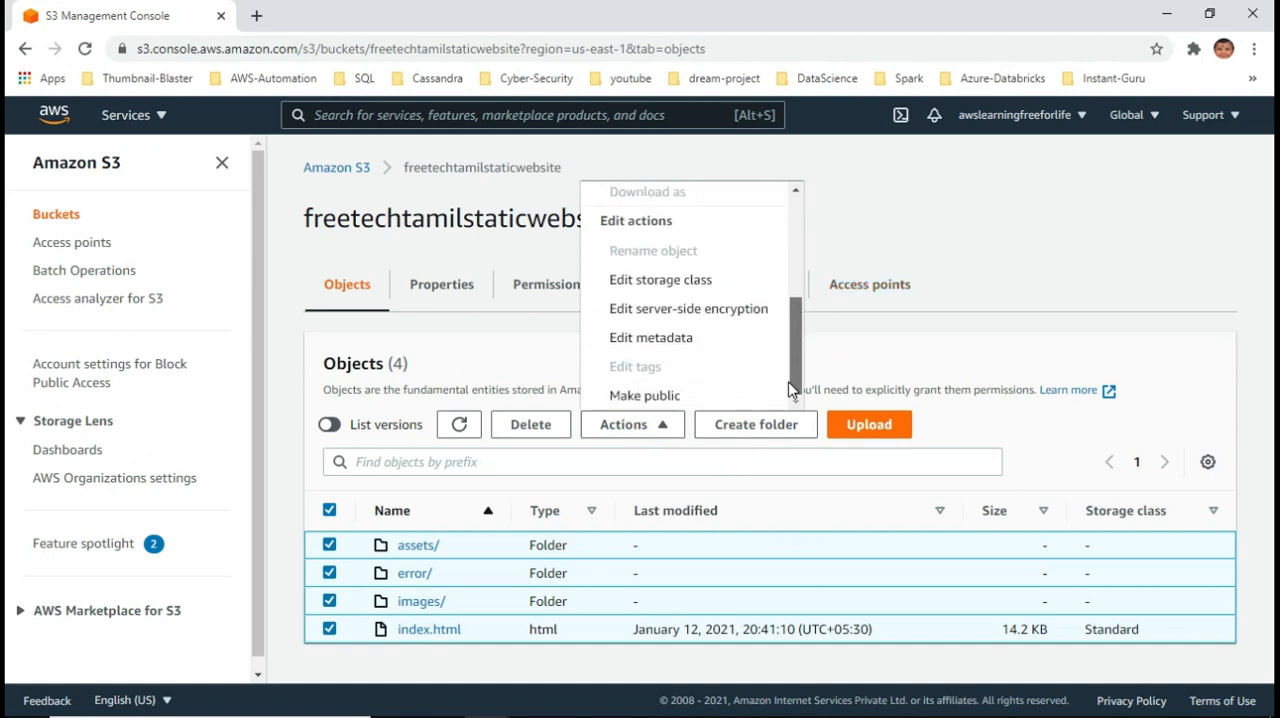
click(663, 395)
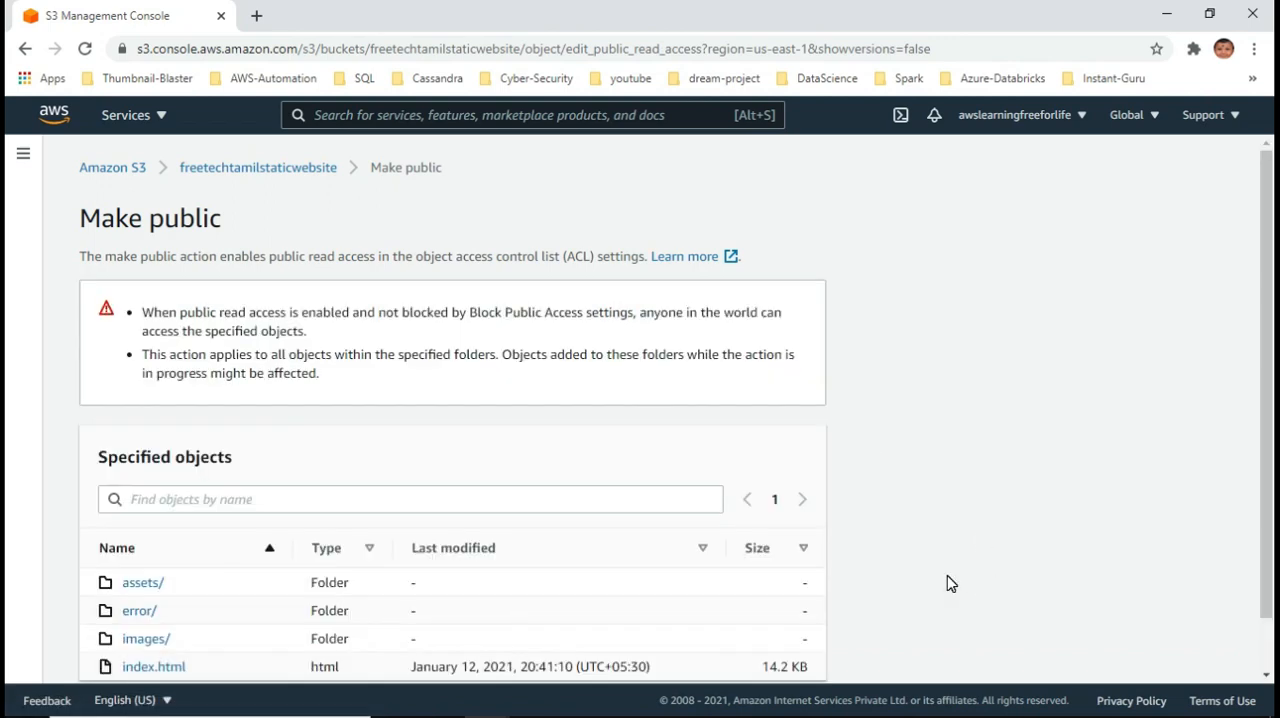
scroll(950, 584, down, 1)
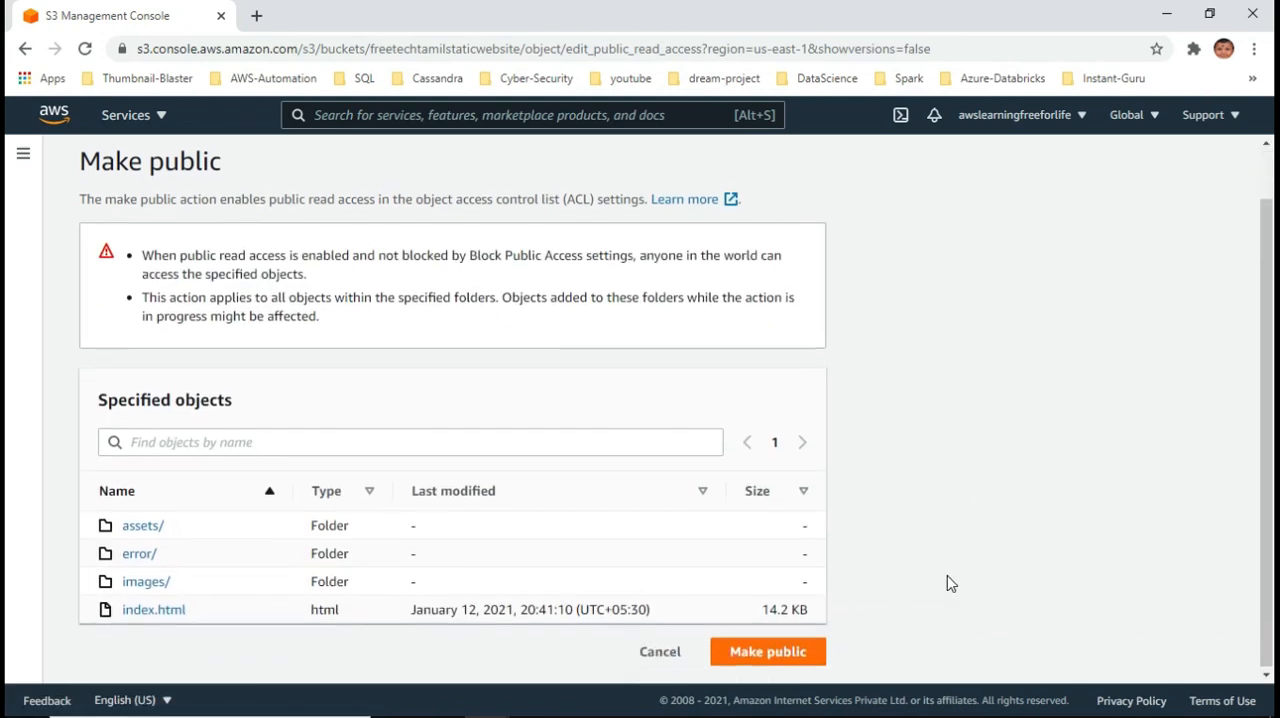
click(795, 652)
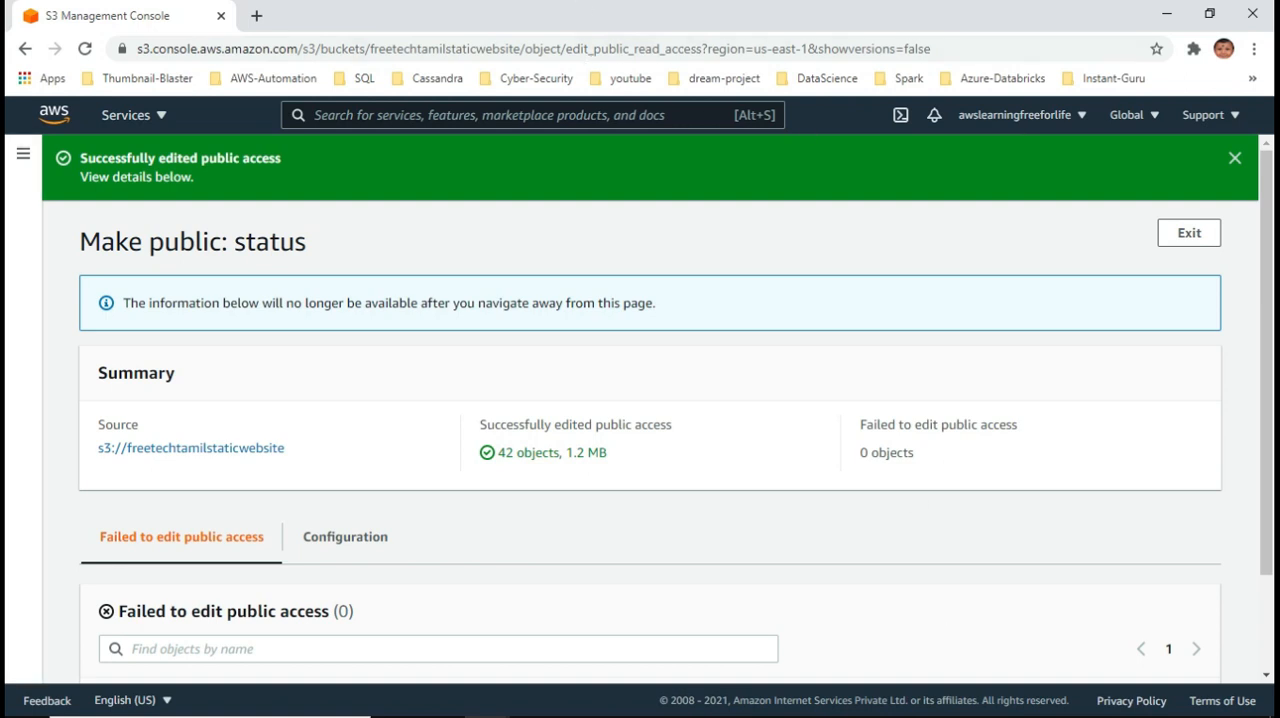
Switch to the browser window with the website endpoint's index.html and reload the page
click(1166, 14)
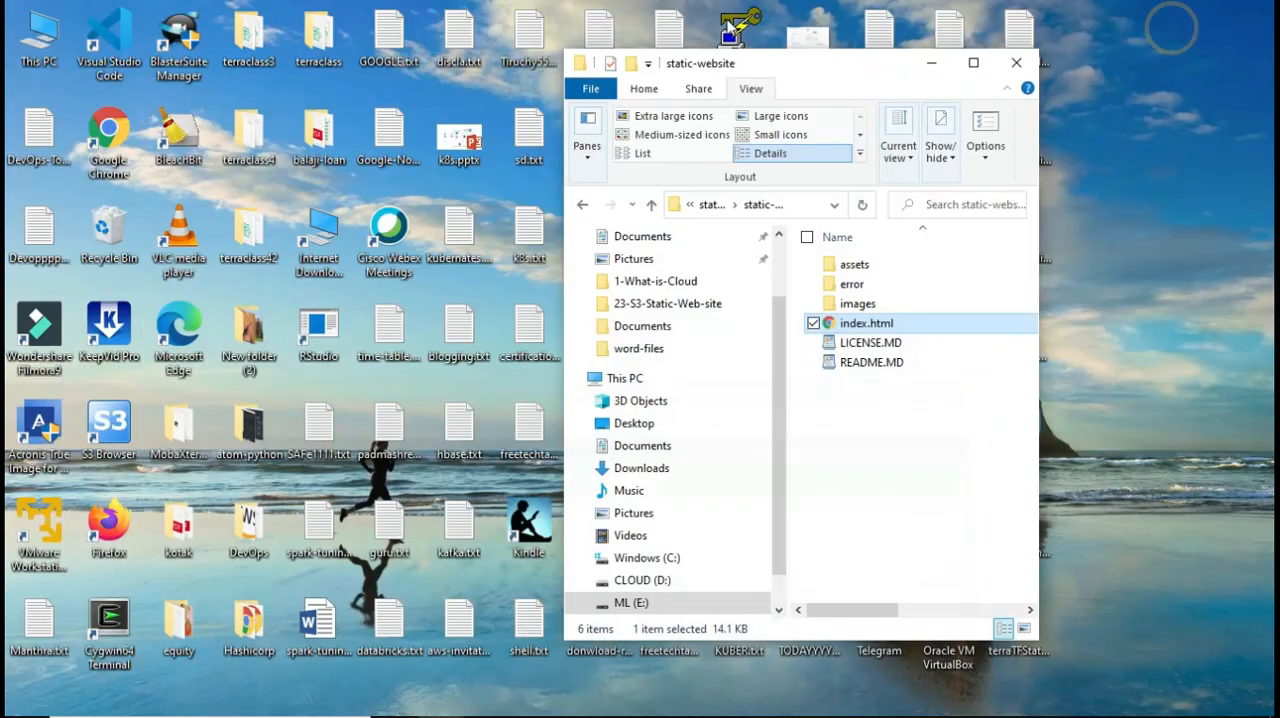
click(487, 699)
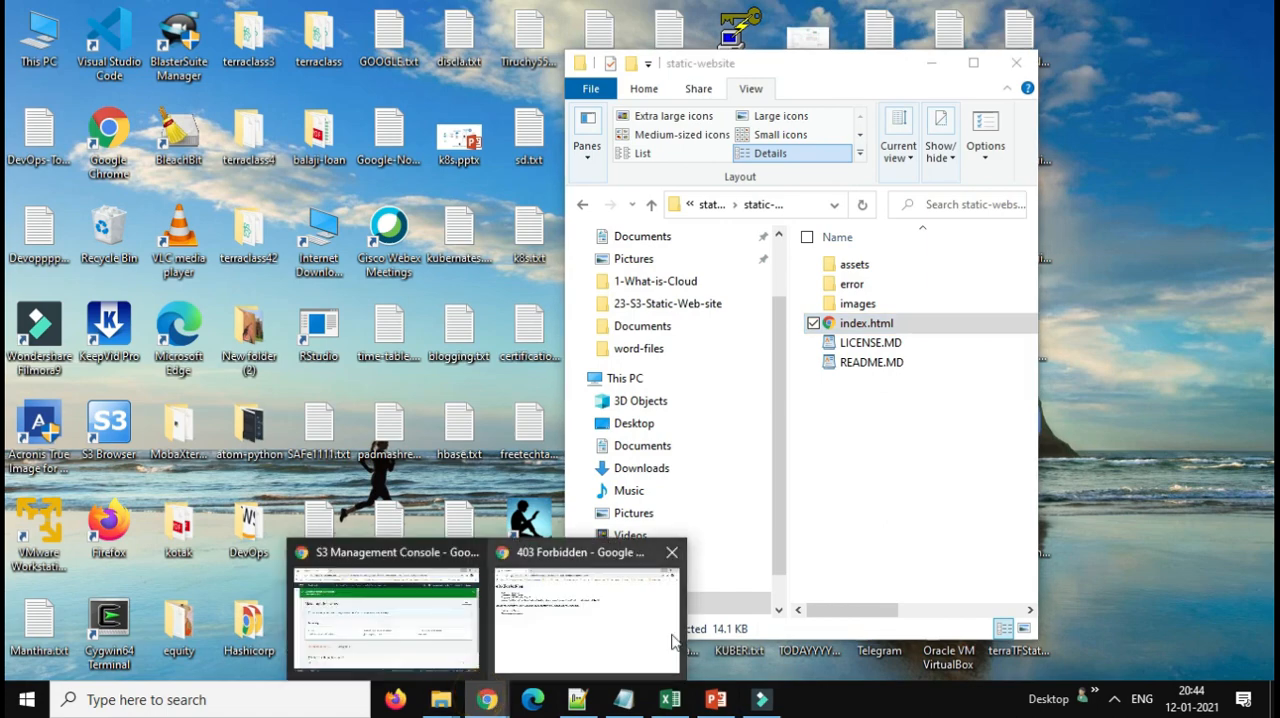
click(620, 660)
right_click(553, 396)
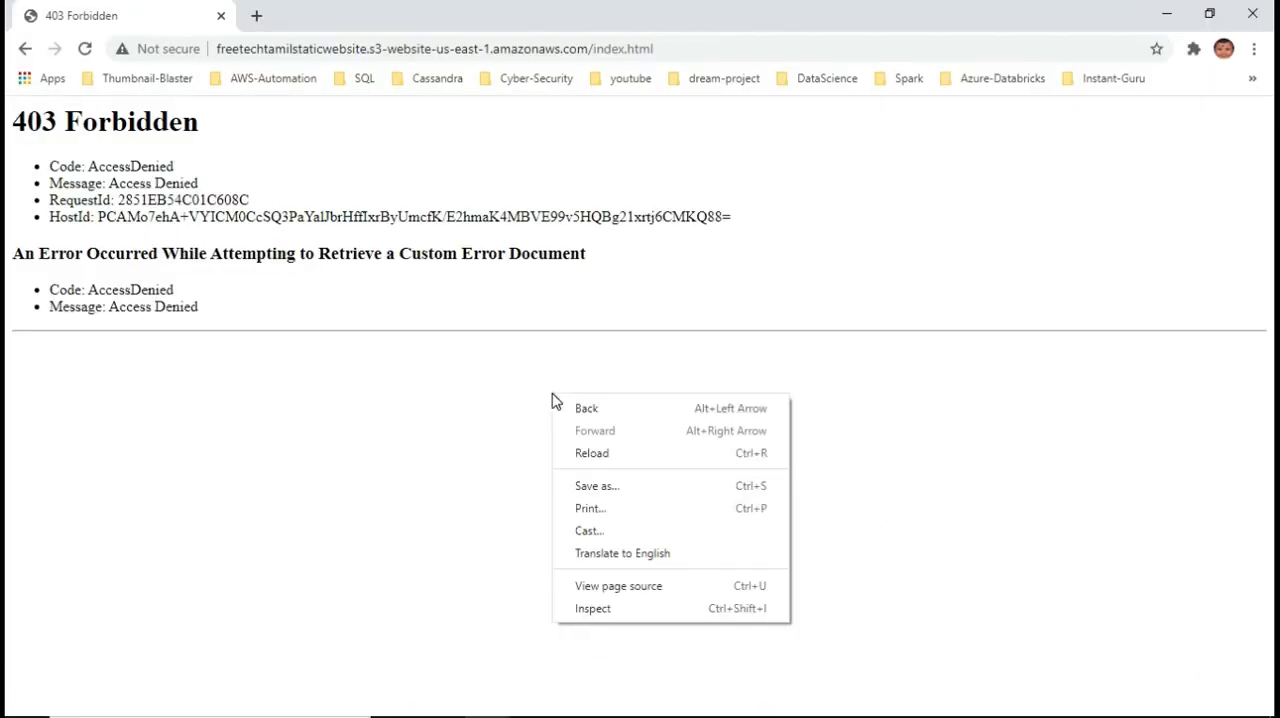
click(591, 459)
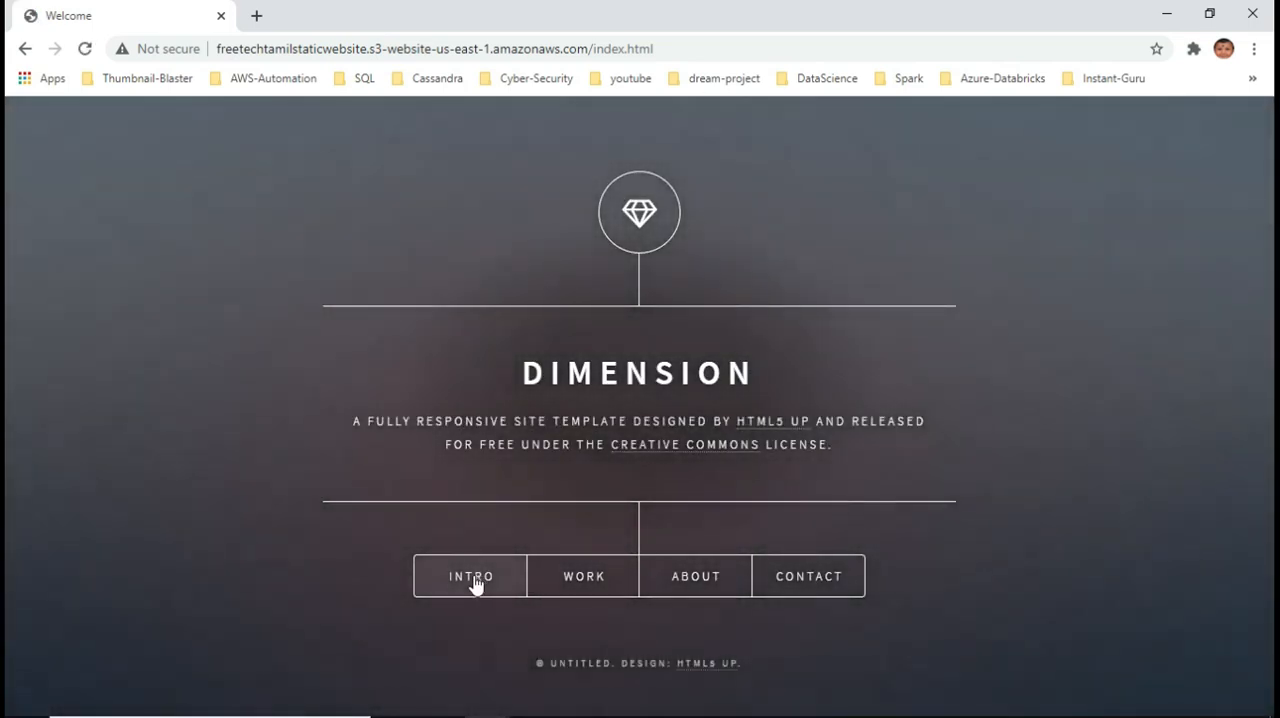
Check the hosted site's Intro, Work, About and Contact sections one after another, closing each before opening the next
click(474, 585)
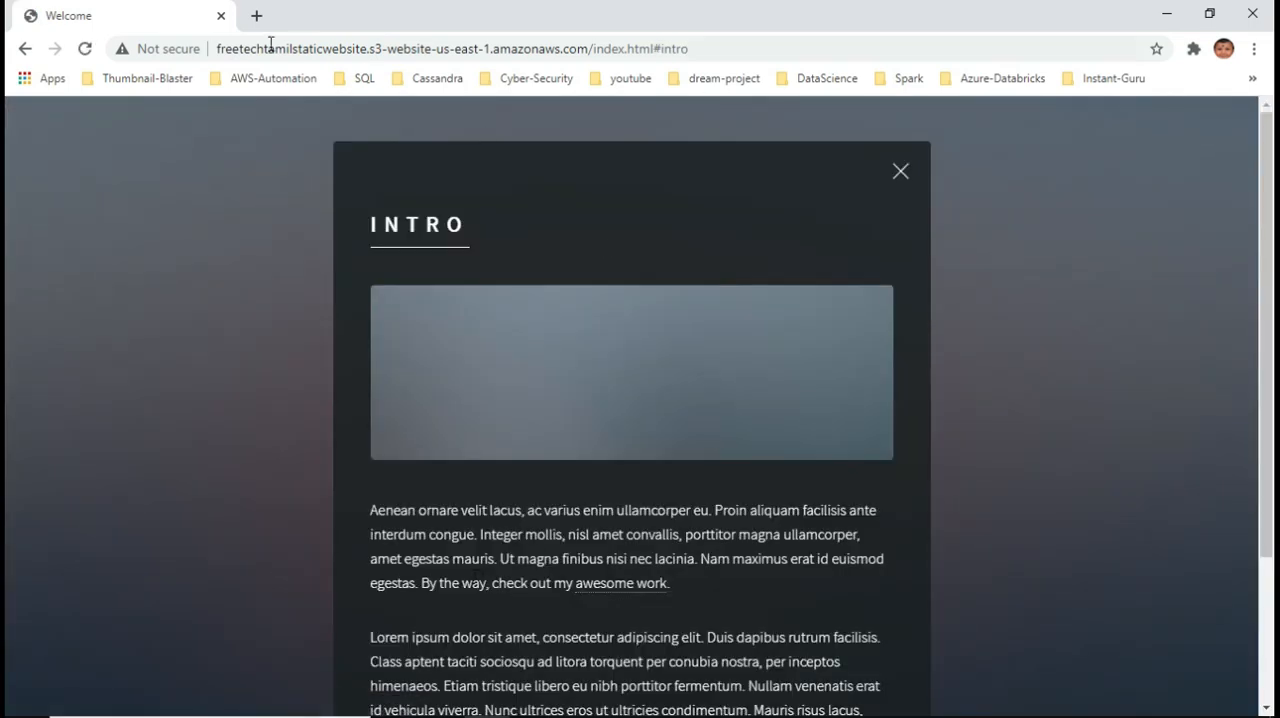
click(903, 163)
click(580, 578)
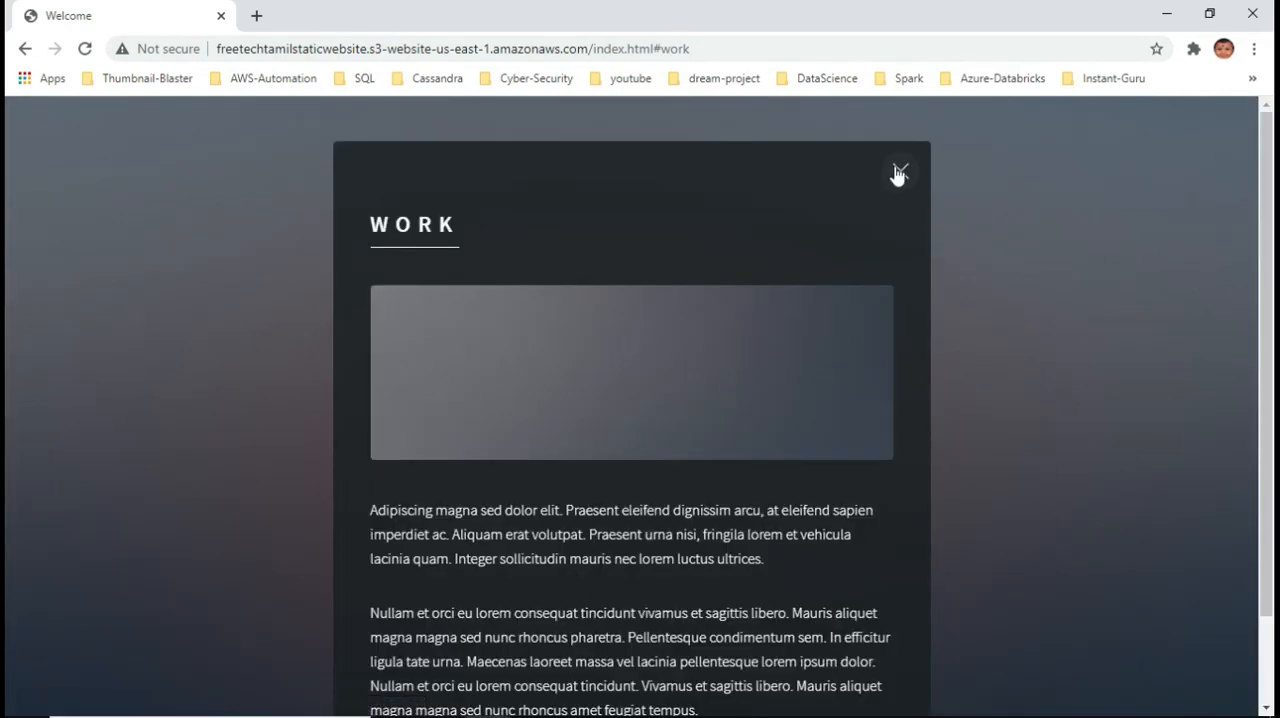
click(898, 170)
click(695, 578)
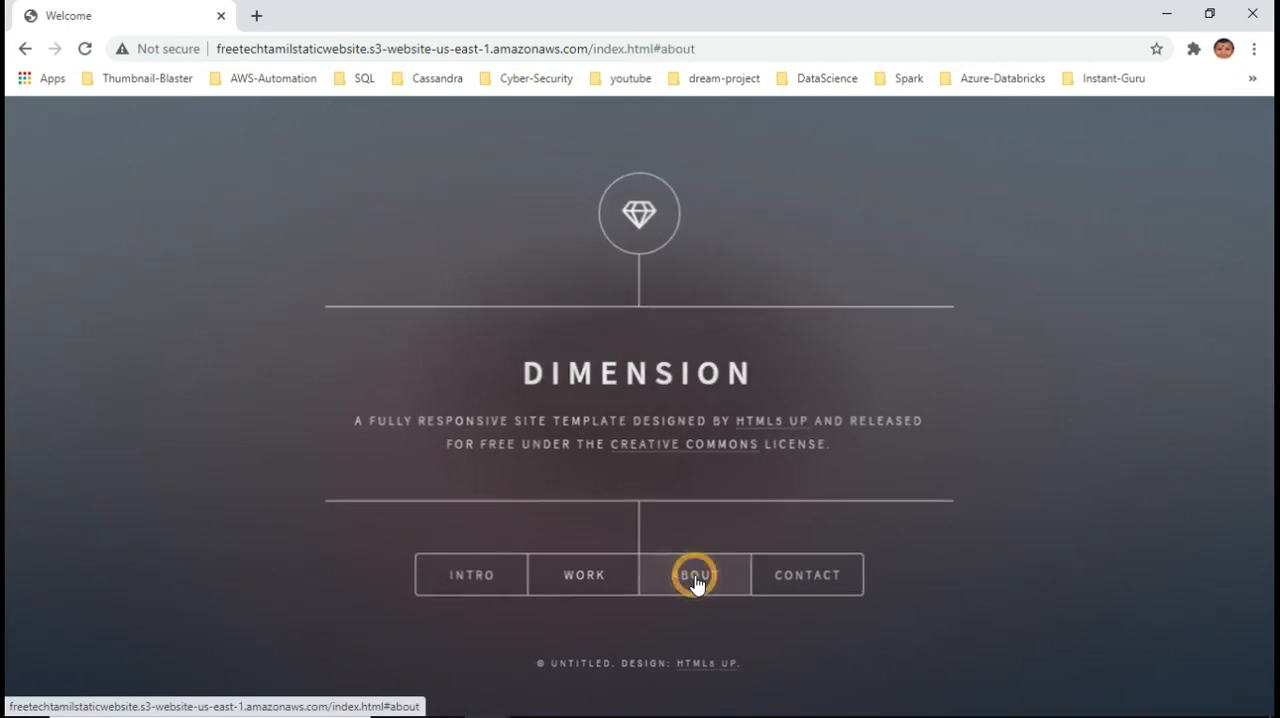
click(908, 170)
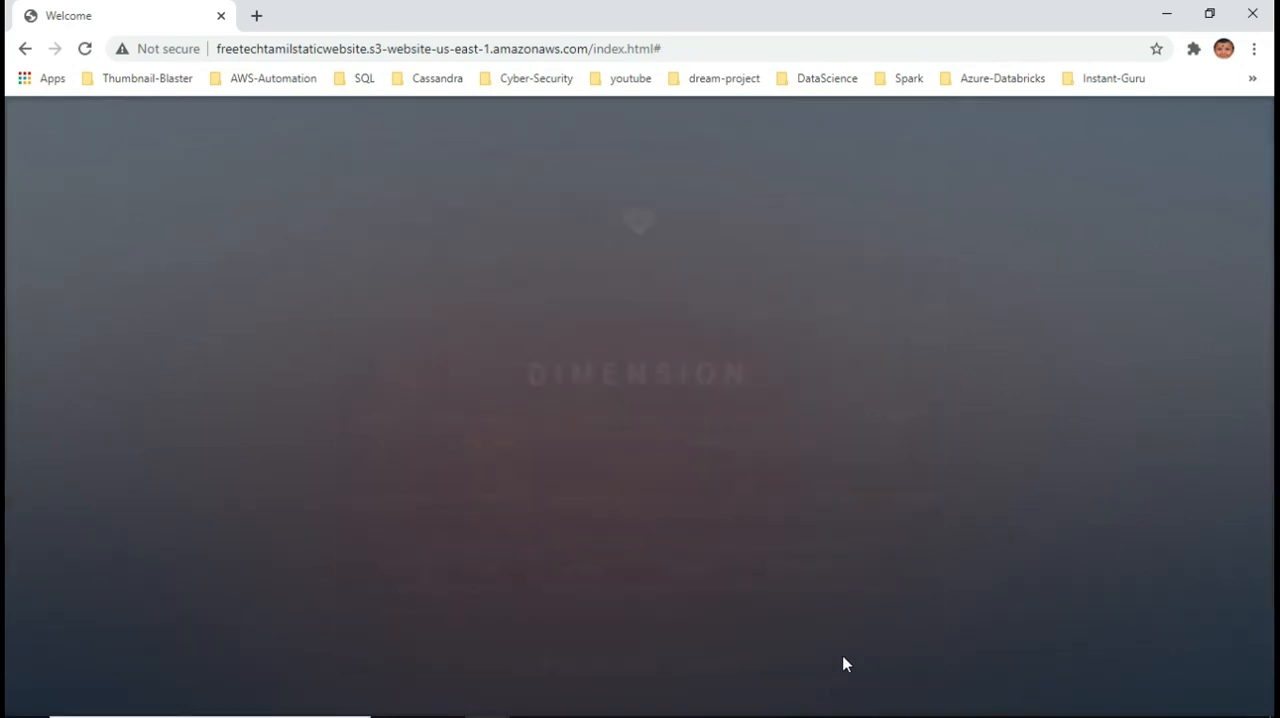
click(818, 592)
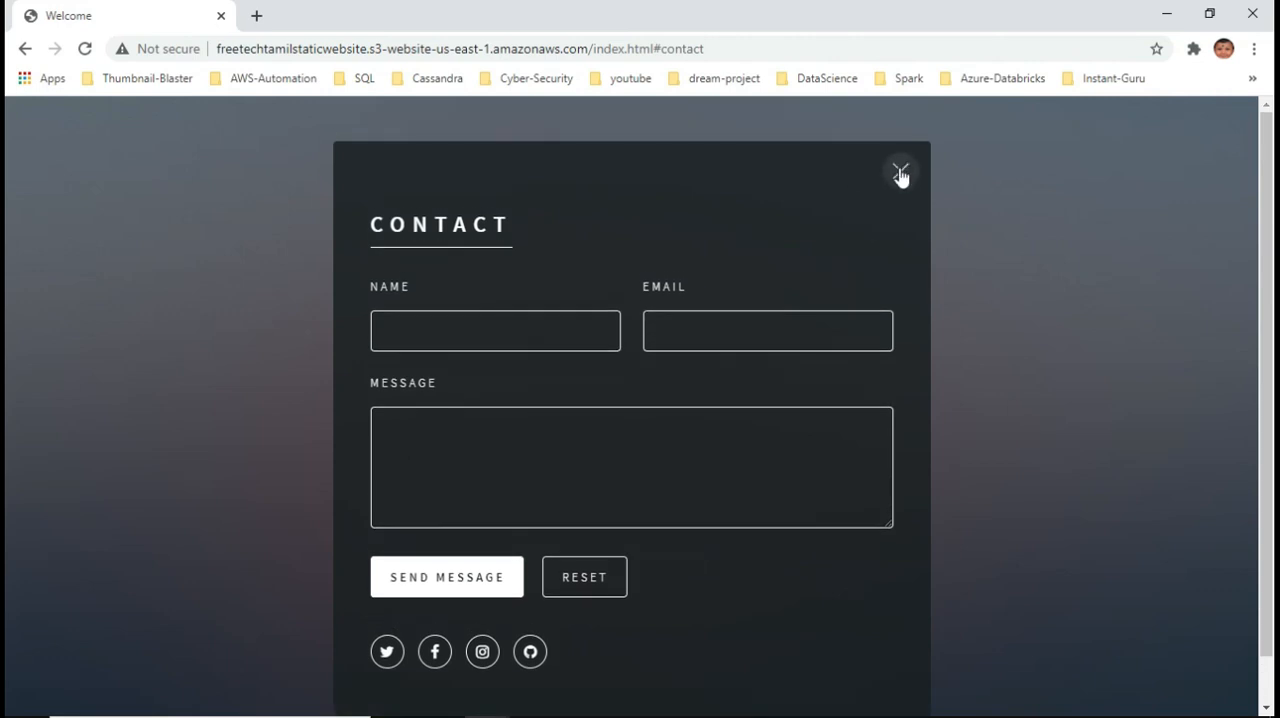
click(901, 176)
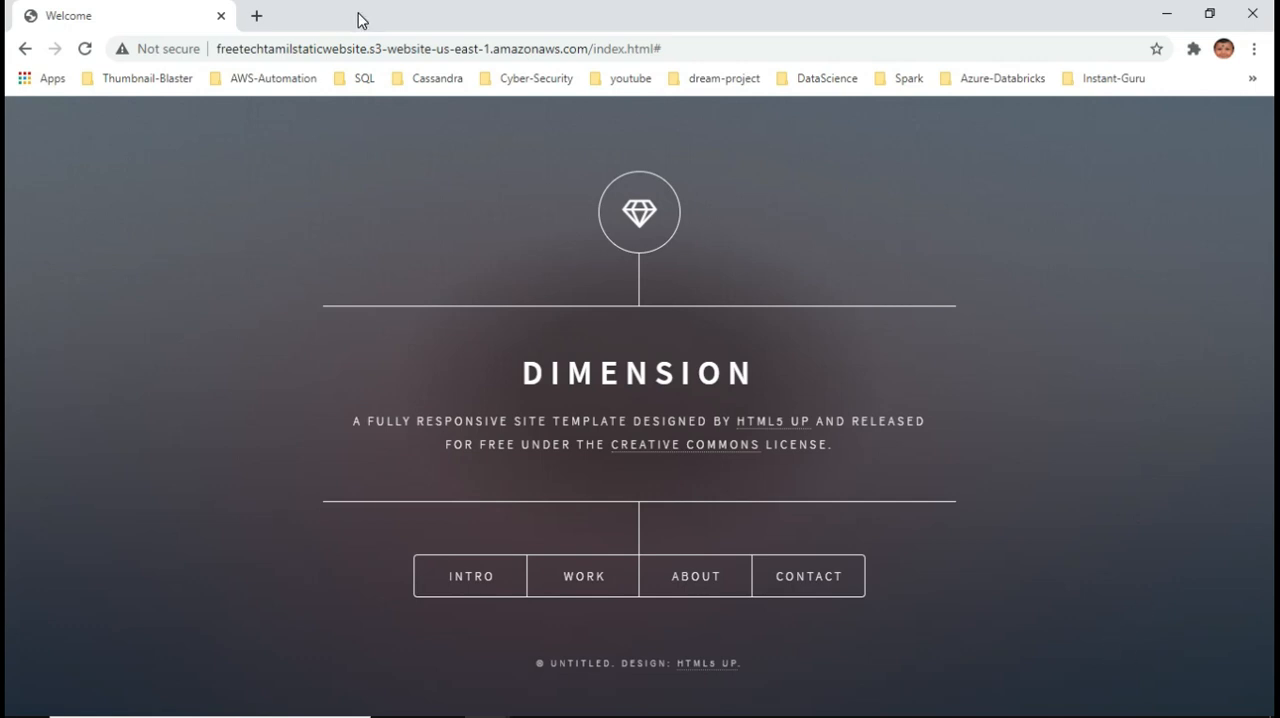
Highlight the website's full address, view the Intro and Work sections again, and minimise the browser window
drag(677, 49, 132, 53)
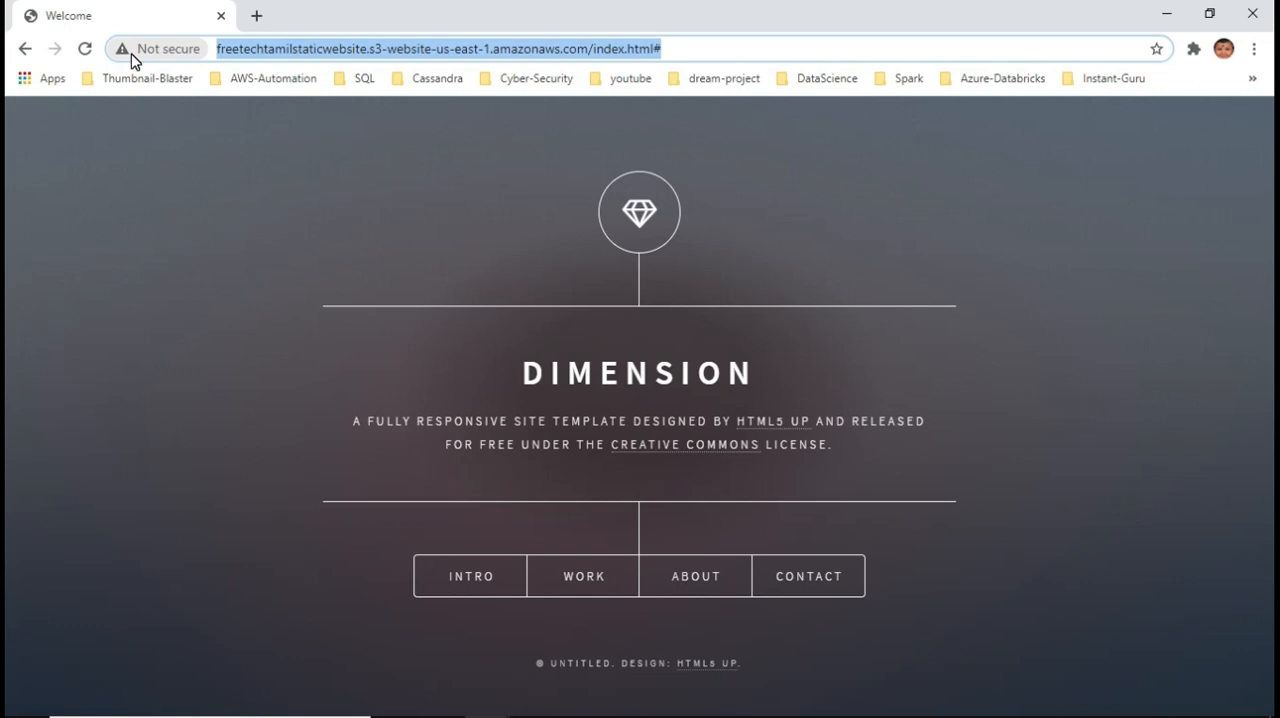
click(480, 570)
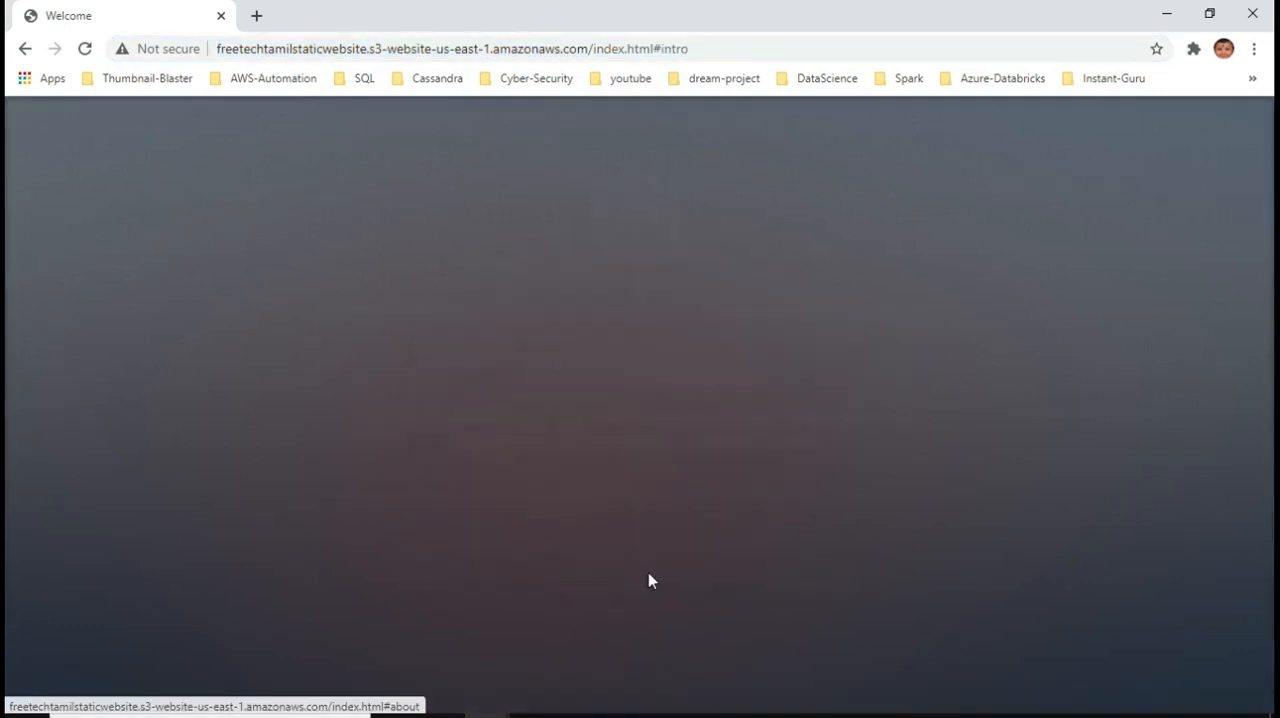
click(899, 171)
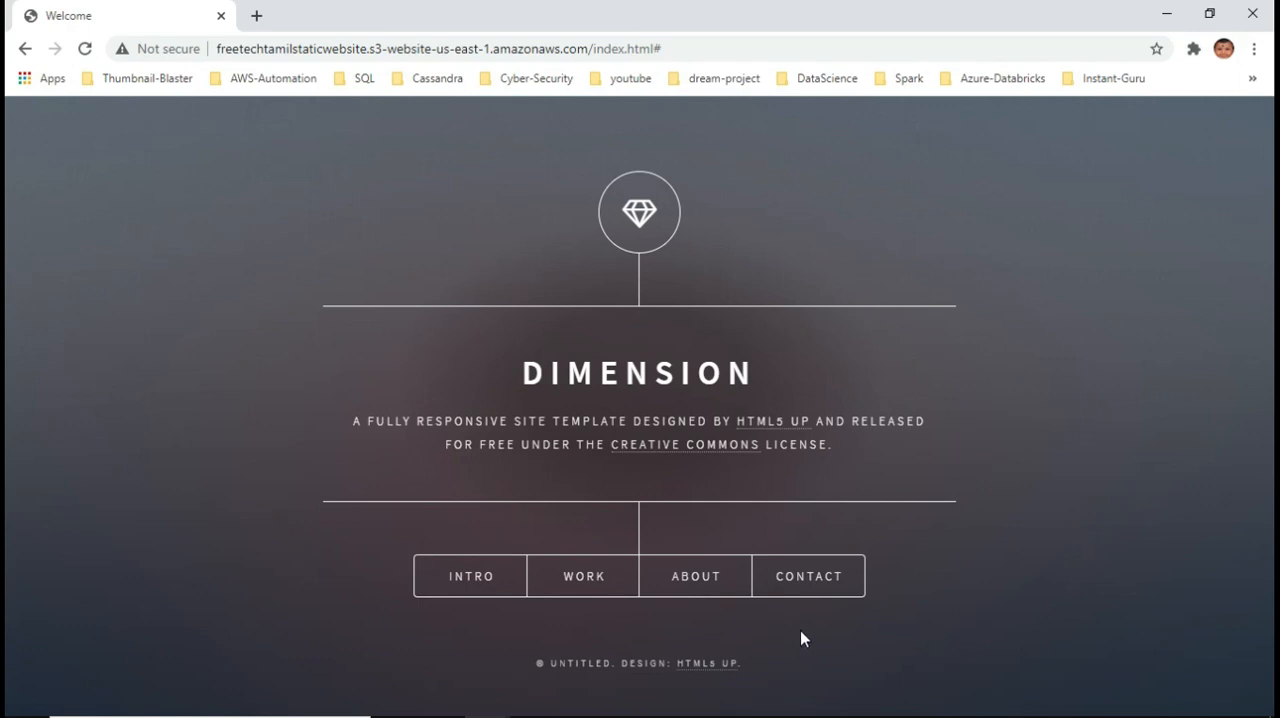
click(588, 578)
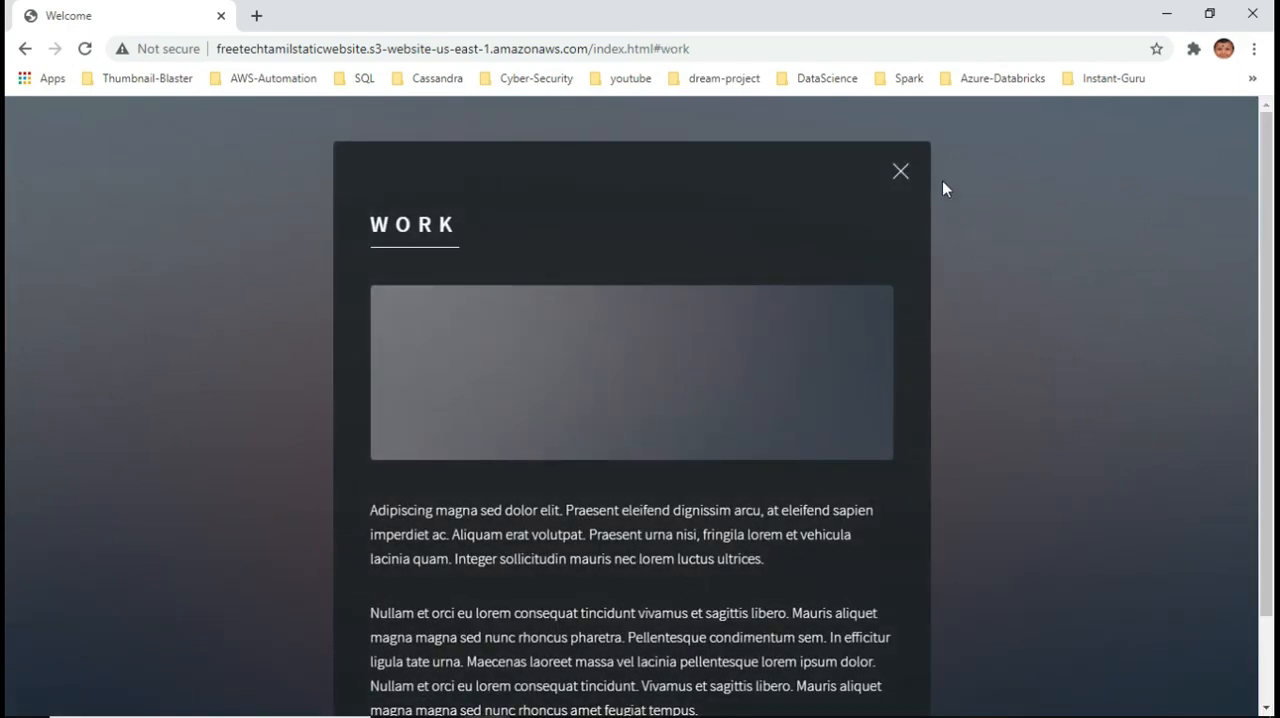
click(901, 171)
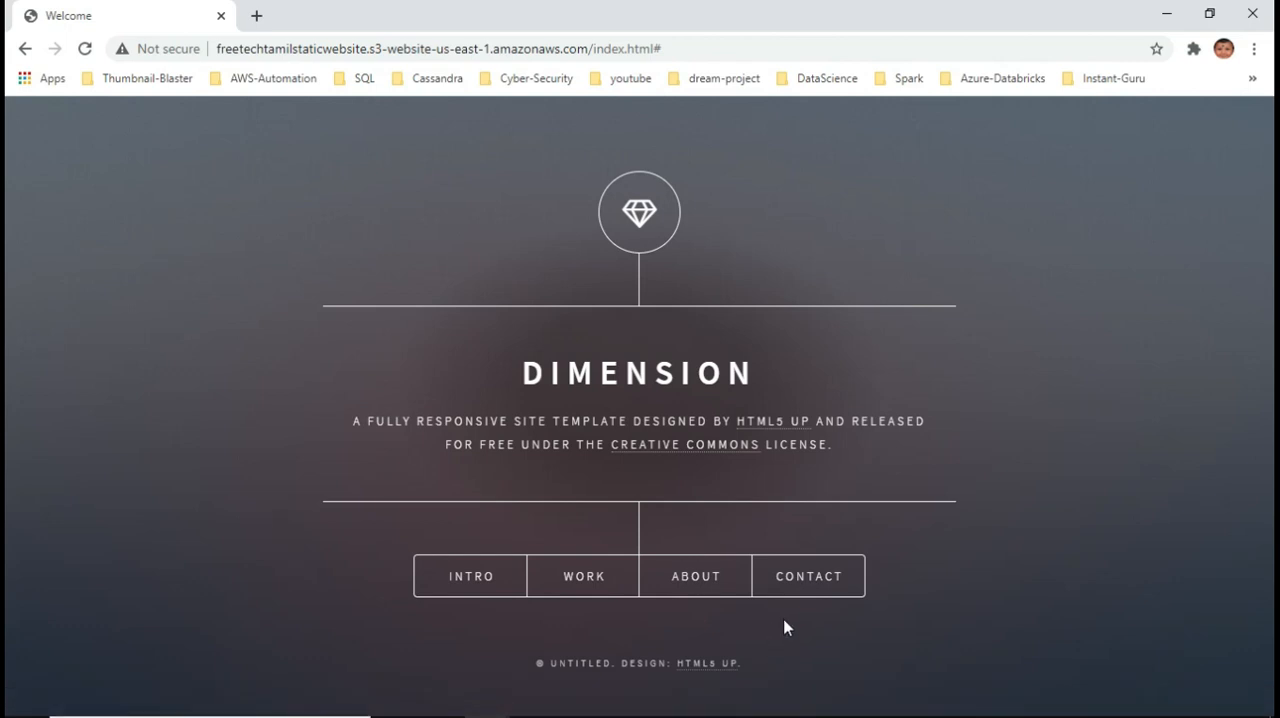
click(1166, 13)
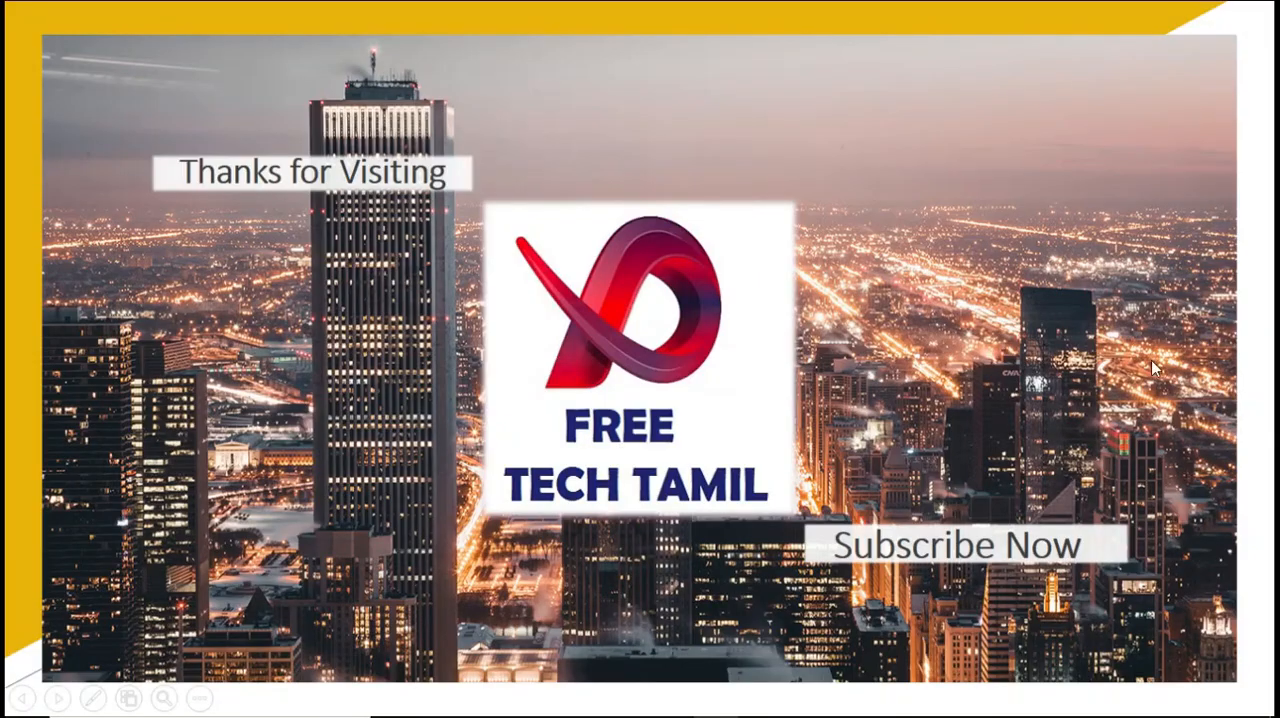